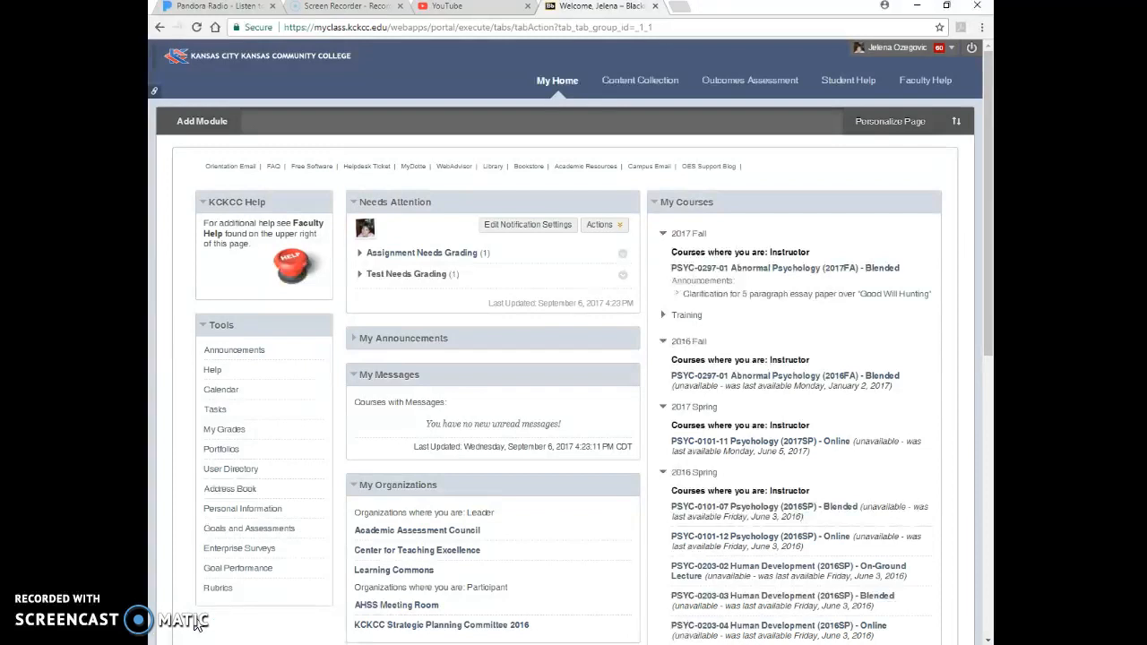
- Switch to the Word syllabus "PSYC 0101 11 online Spring 17" and examine its evaluation weights and grading scale
click(197, 622)
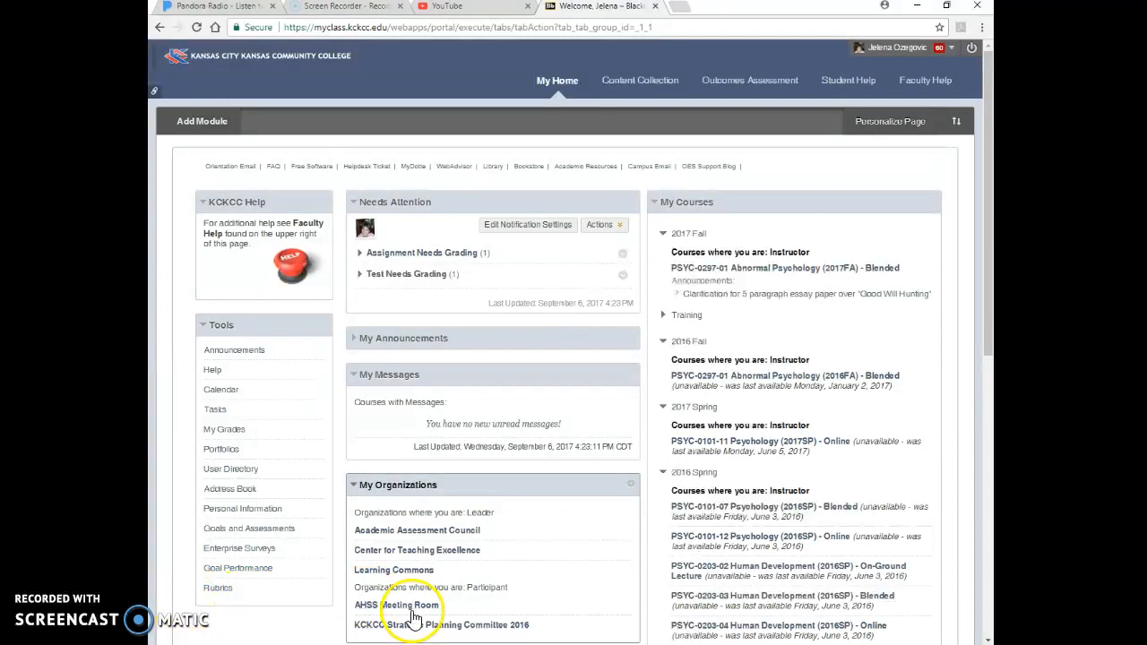
mouse_move(488, 644)
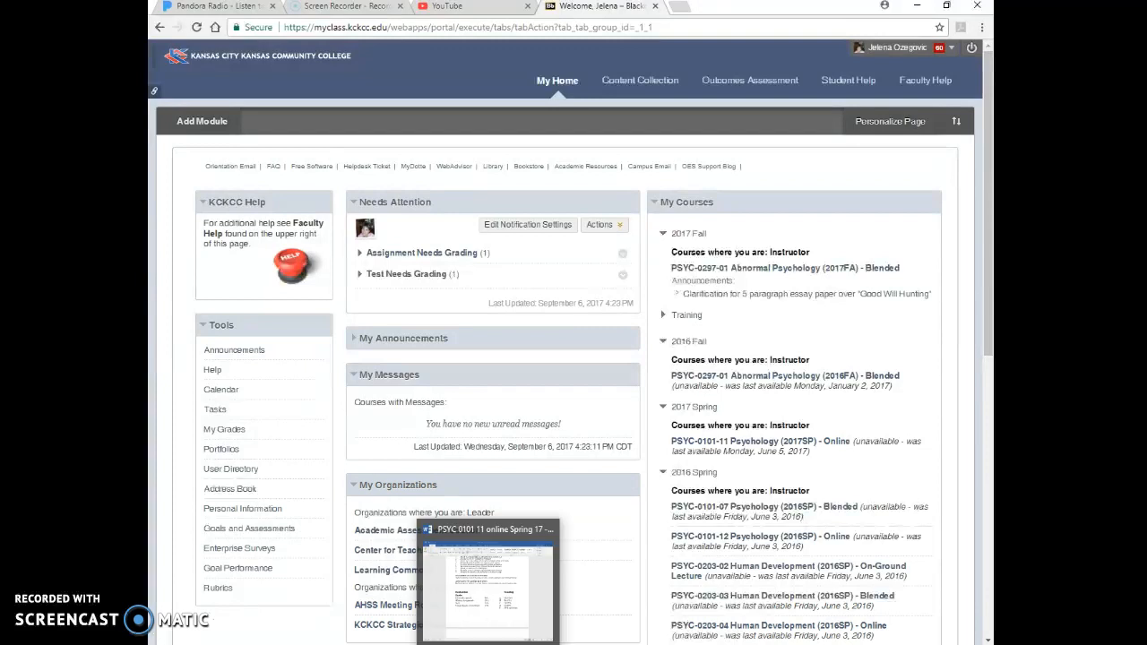
click(488, 609)
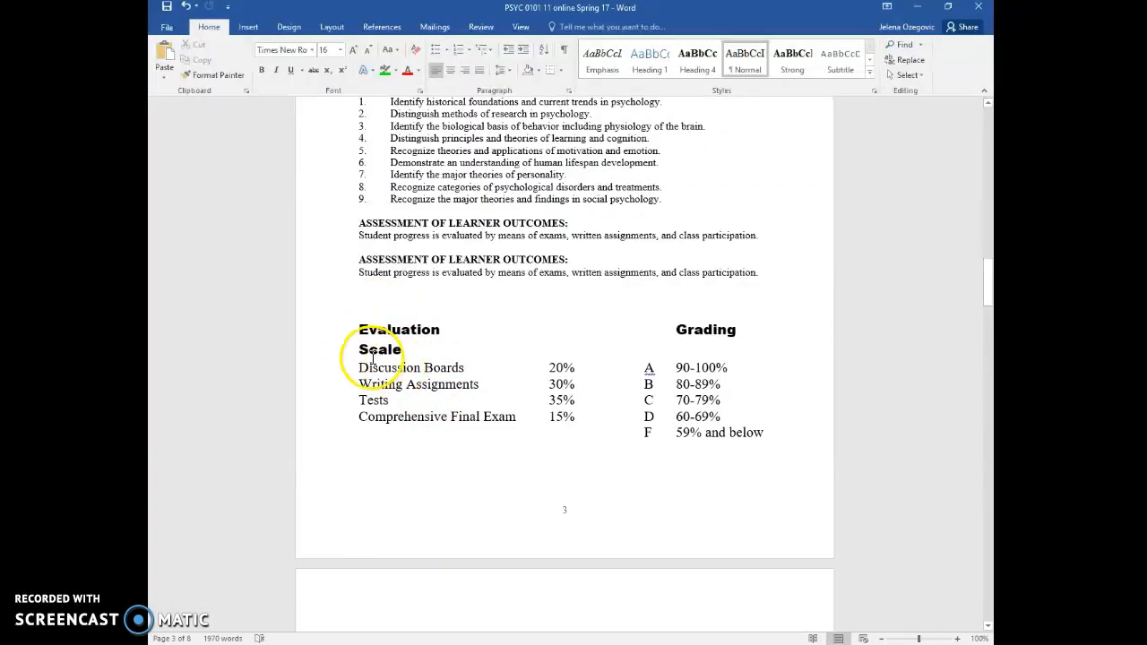
click(549, 367)
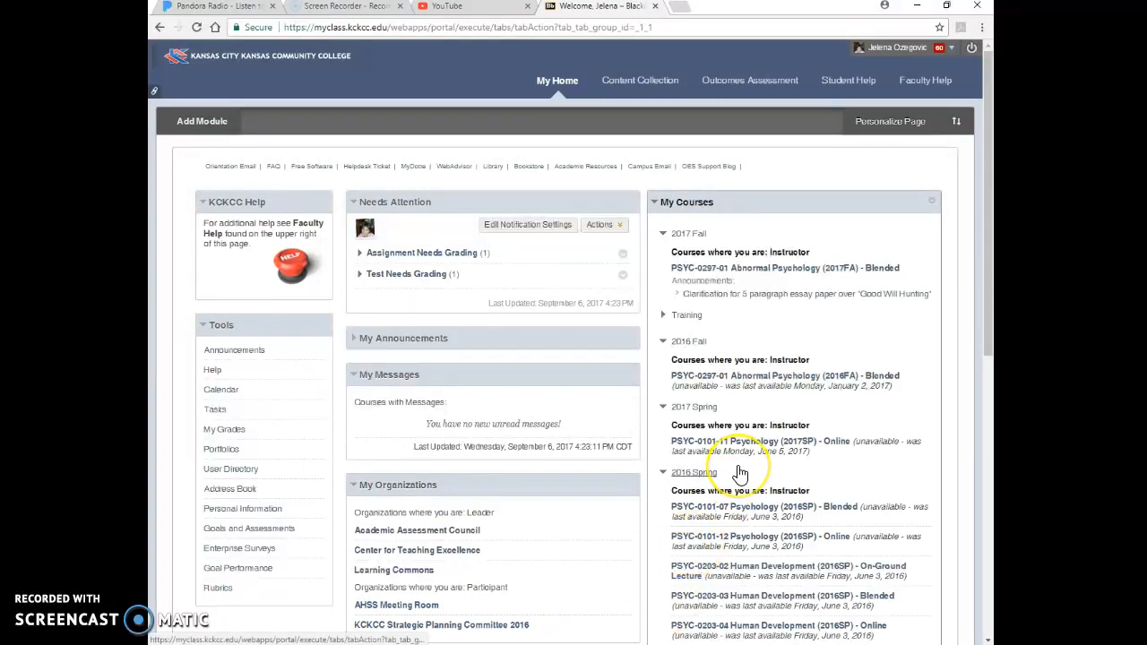
- In Blackboard, open the Blue Devil Faculty Academy (BDFA) – New FT Faculty course and display its Full Grade Center
scroll(738, 471, down, 2)
scroll(737, 473, down, 2)
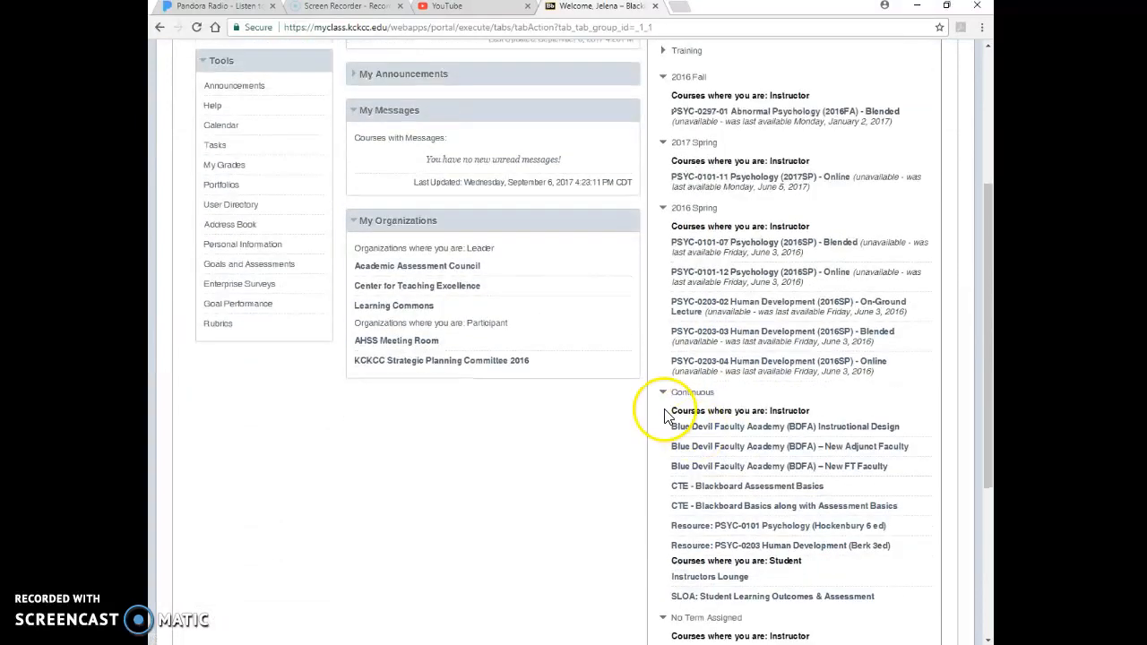
click(746, 467)
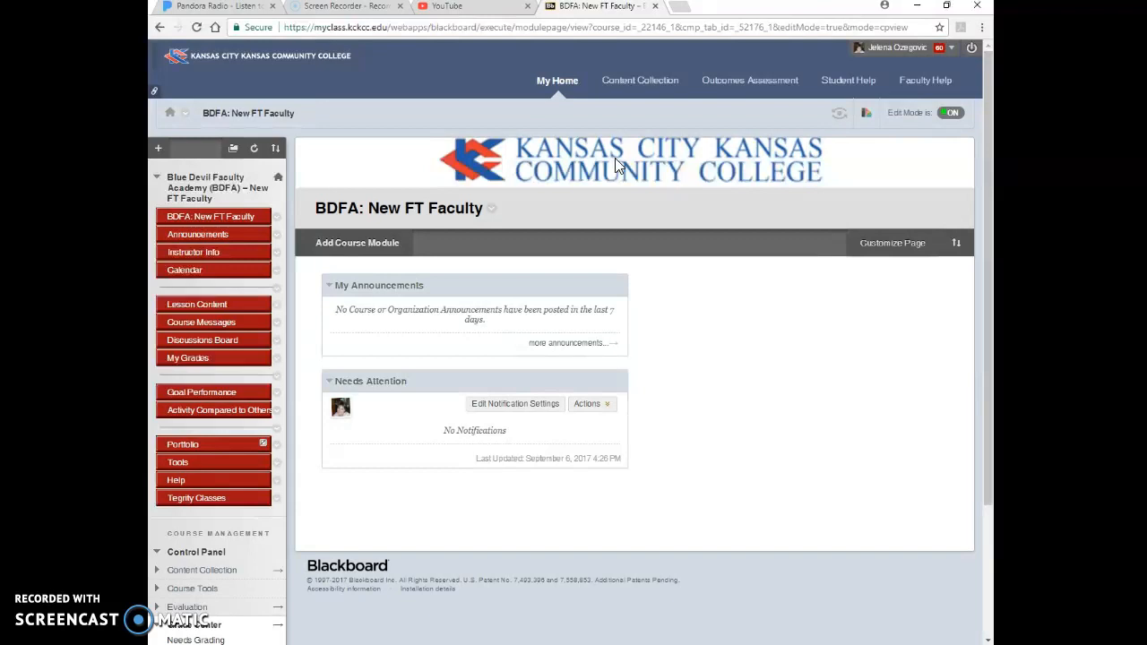
scroll(303, 158, down, 2)
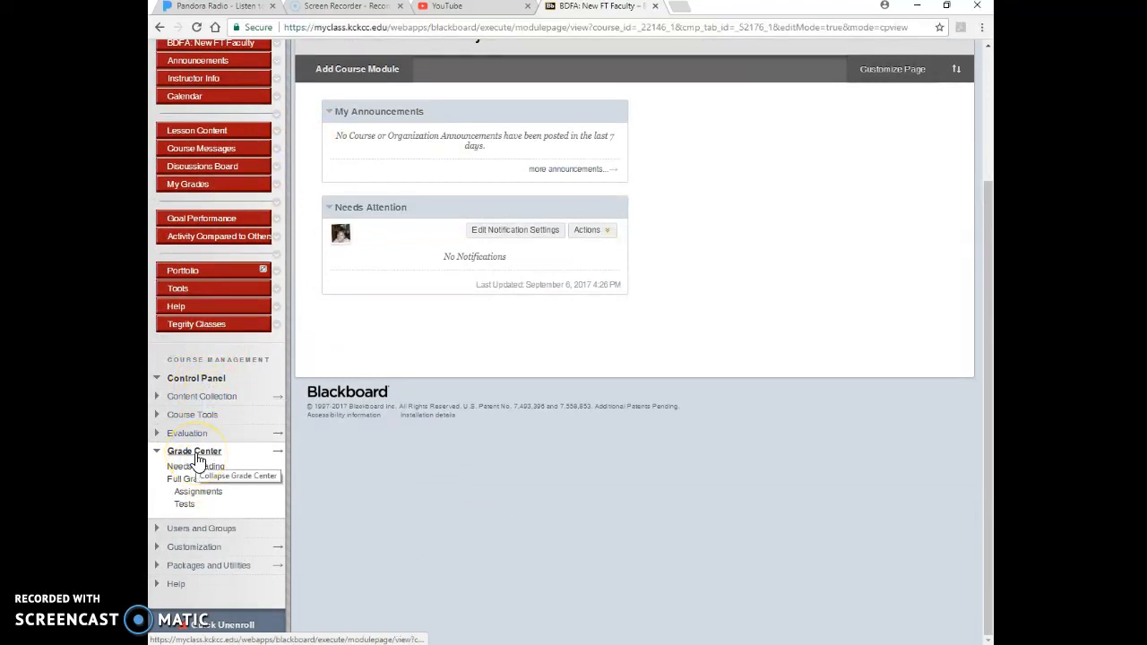
click(193, 481)
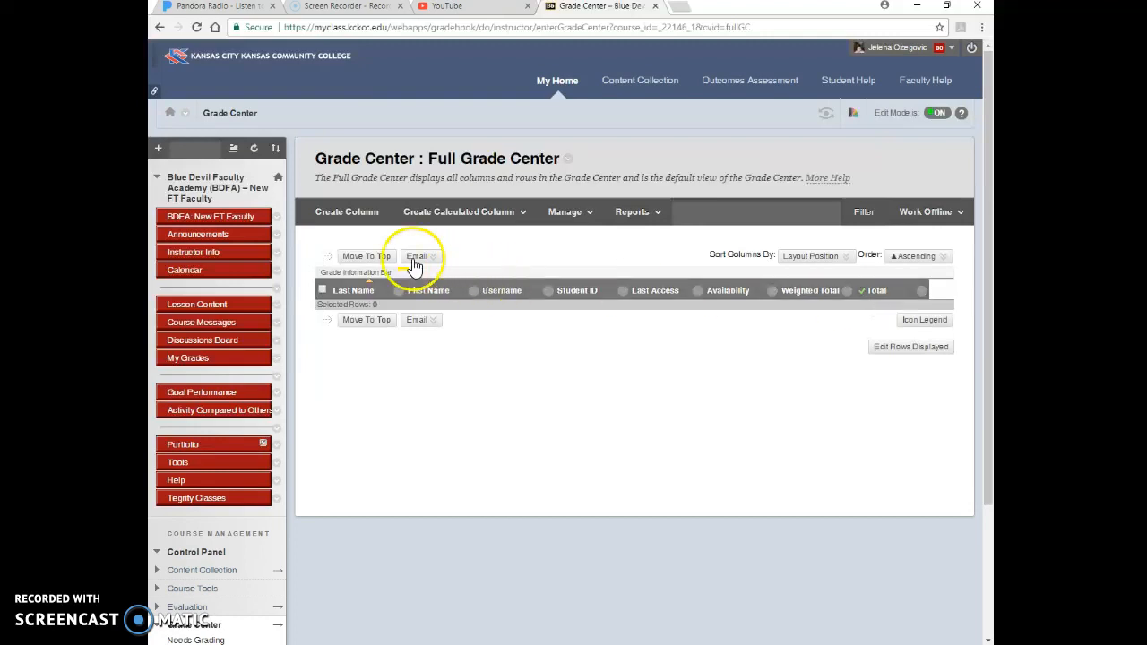
- Start a new grade column named Exam 1 and keep Score as its primary display
click(344, 221)
click(515, 295)
text(Exam 1)
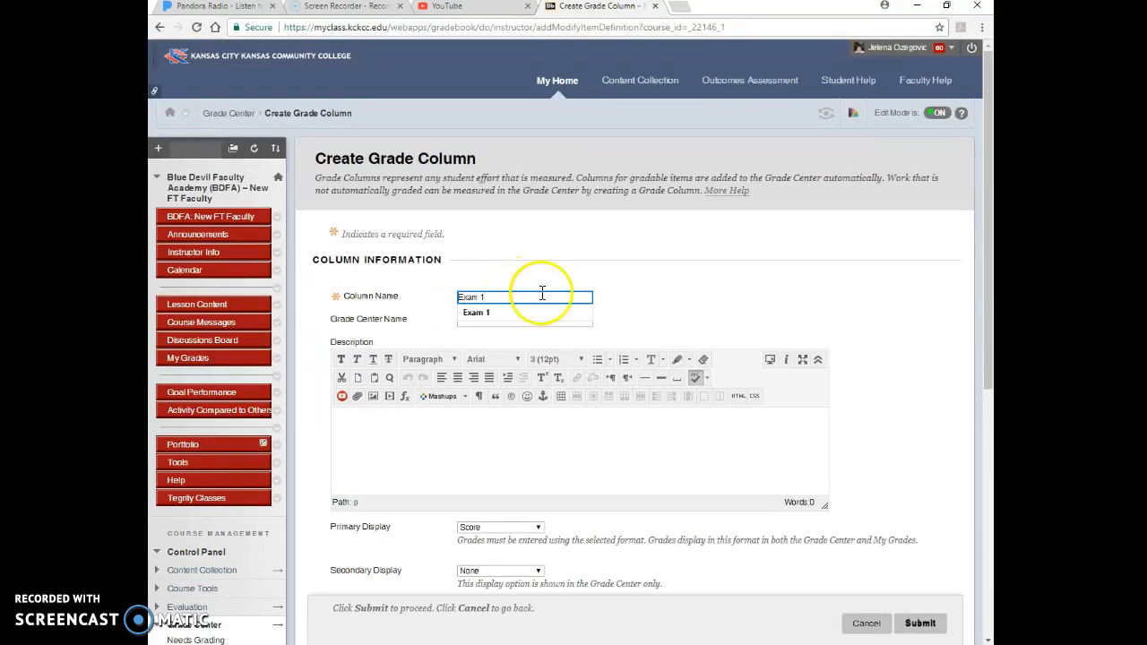
scroll(537, 371, down, 2)
click(466, 398)
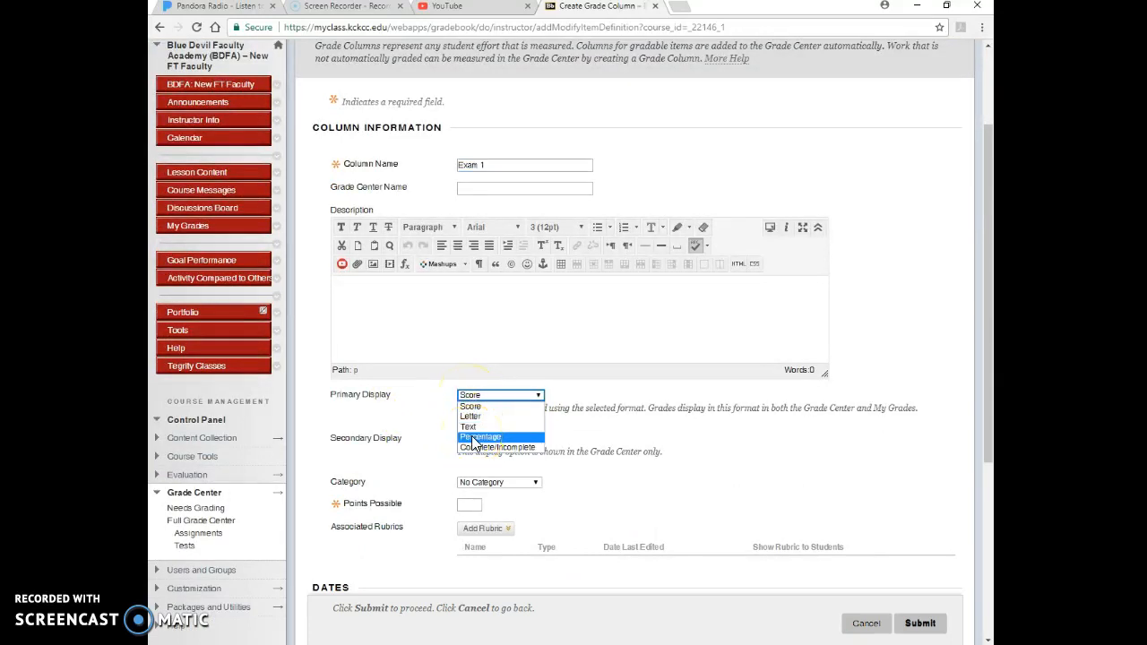
click(473, 397)
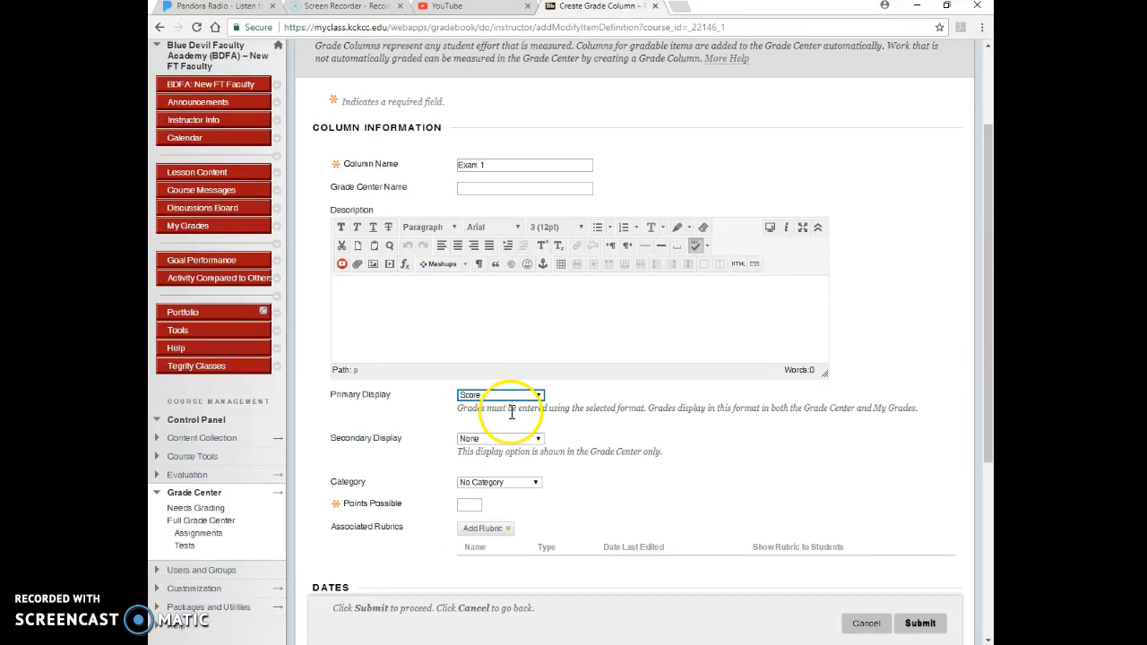
- Set the points possible to 50 for the Exam 1 column and submit it
scroll(507, 399, down, 2)
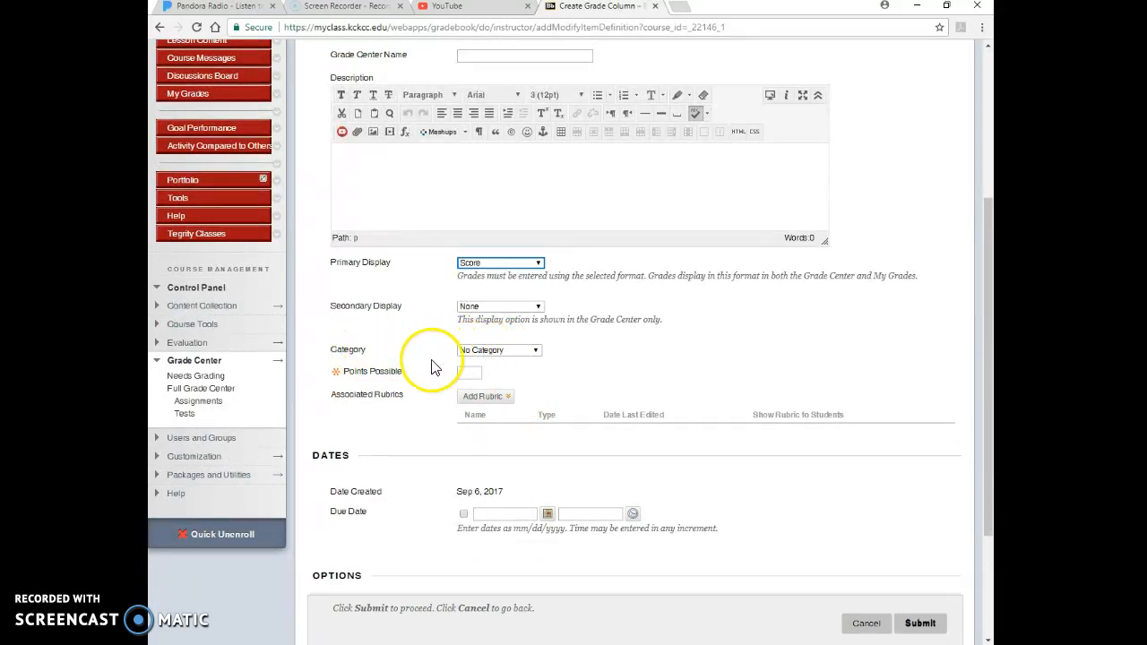
click(466, 372)
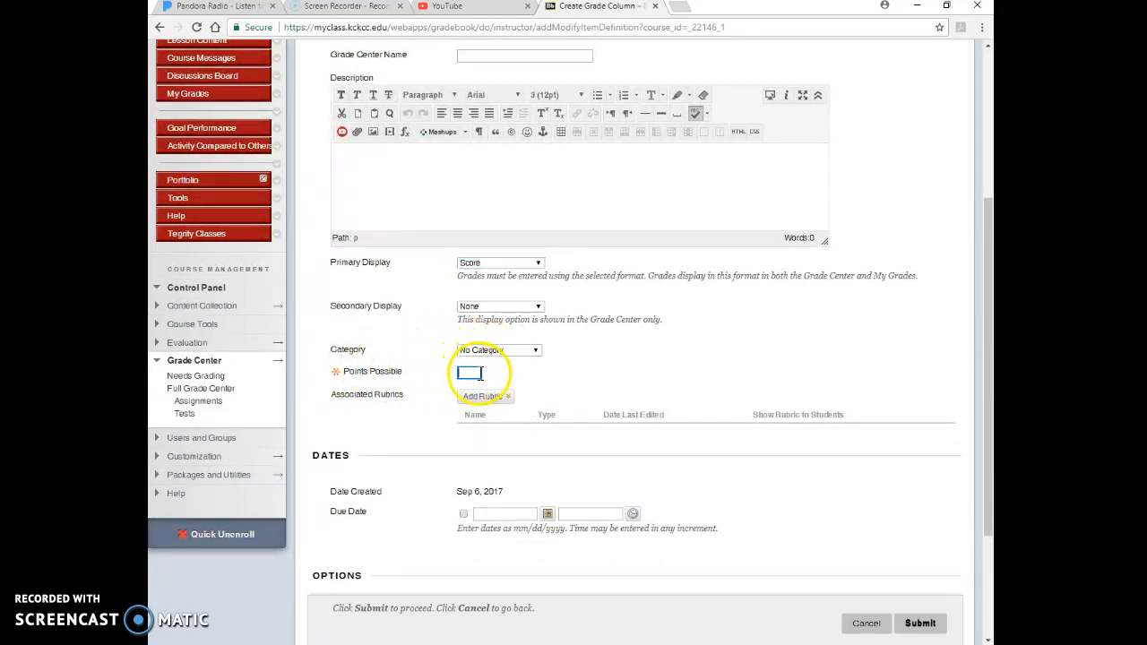
text(50)
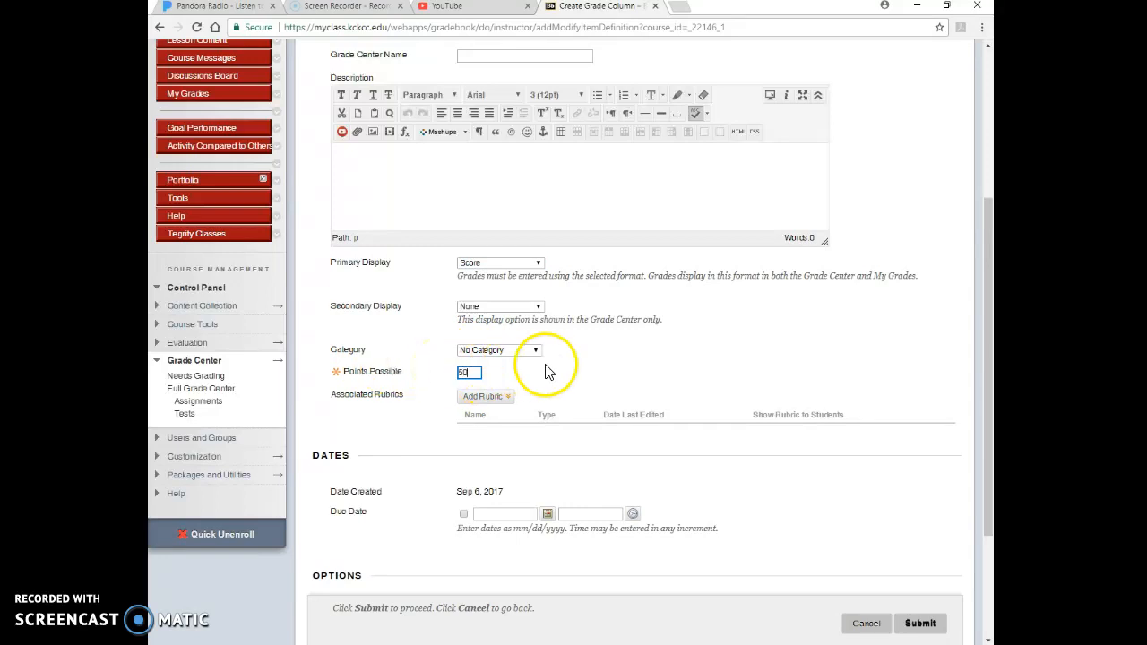
click(912, 622)
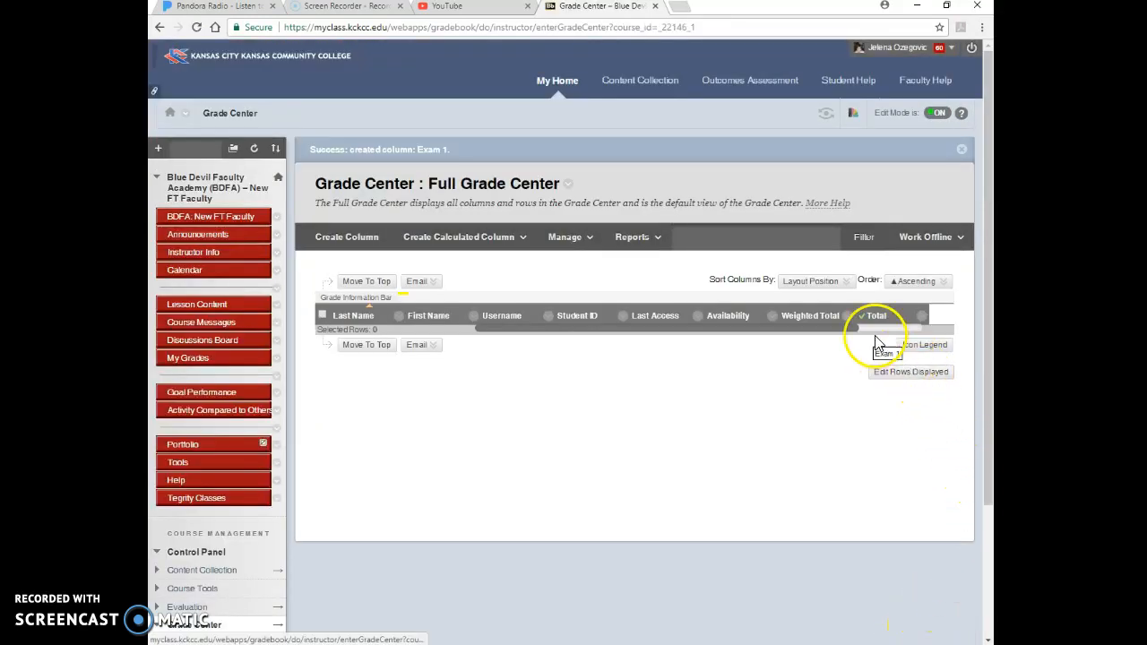
- Bring the Exam 1 column into view in the grade center and check its quick column information
drag(901, 327, 917, 327)
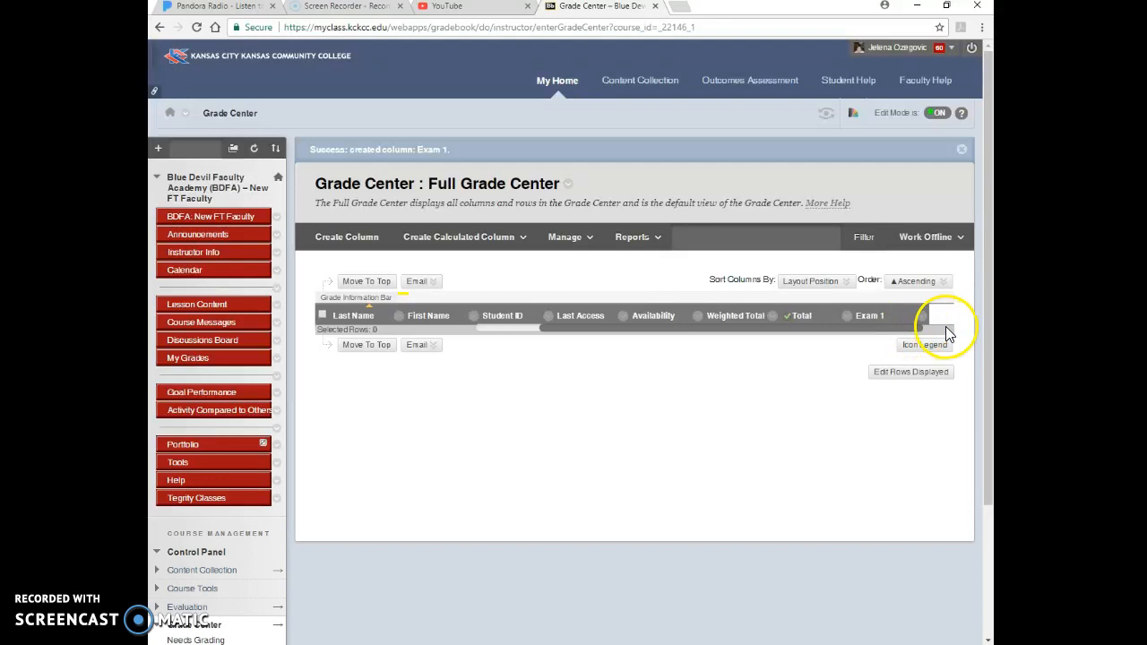
click(511, 329)
drag(568, 329, 757, 324)
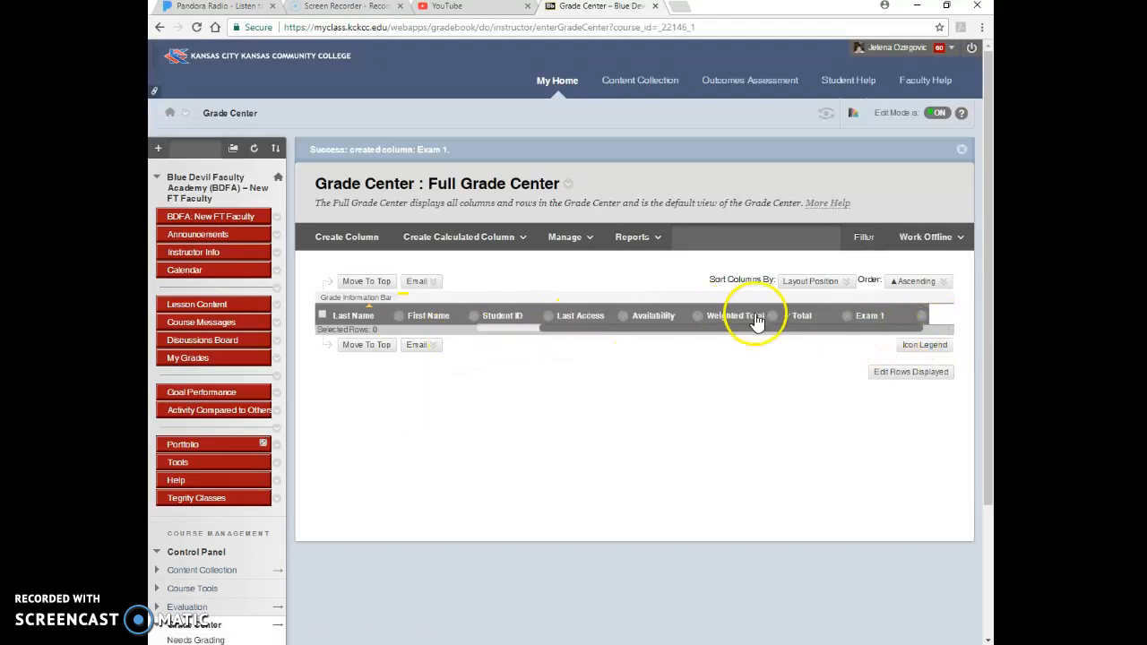
click(922, 317)
click(905, 343)
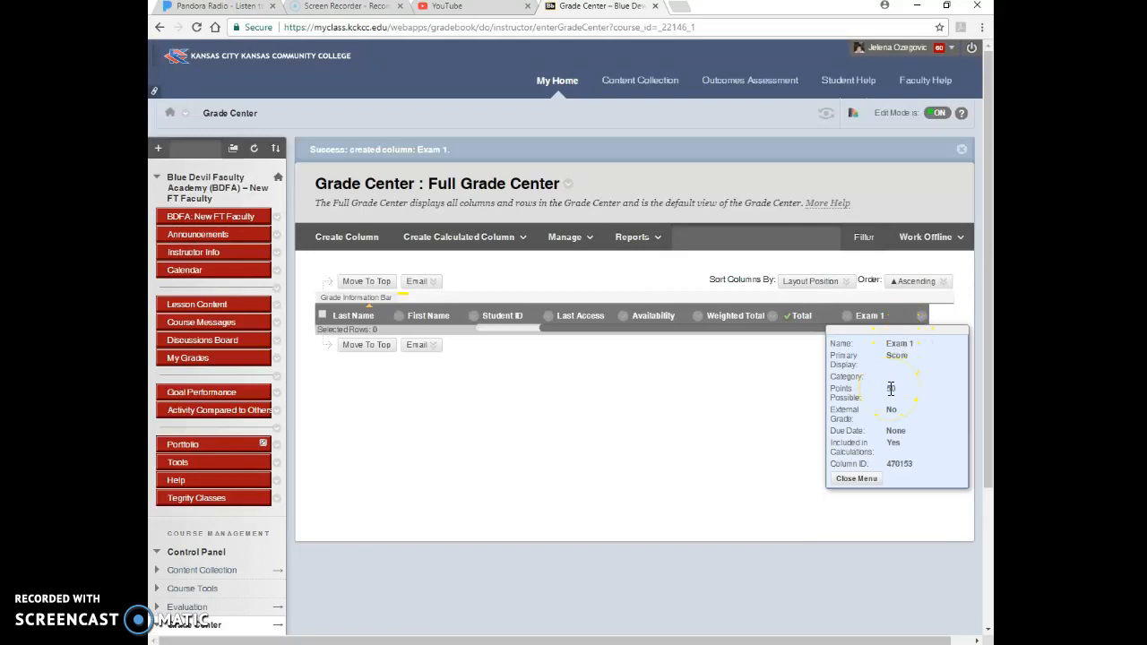
click(856, 479)
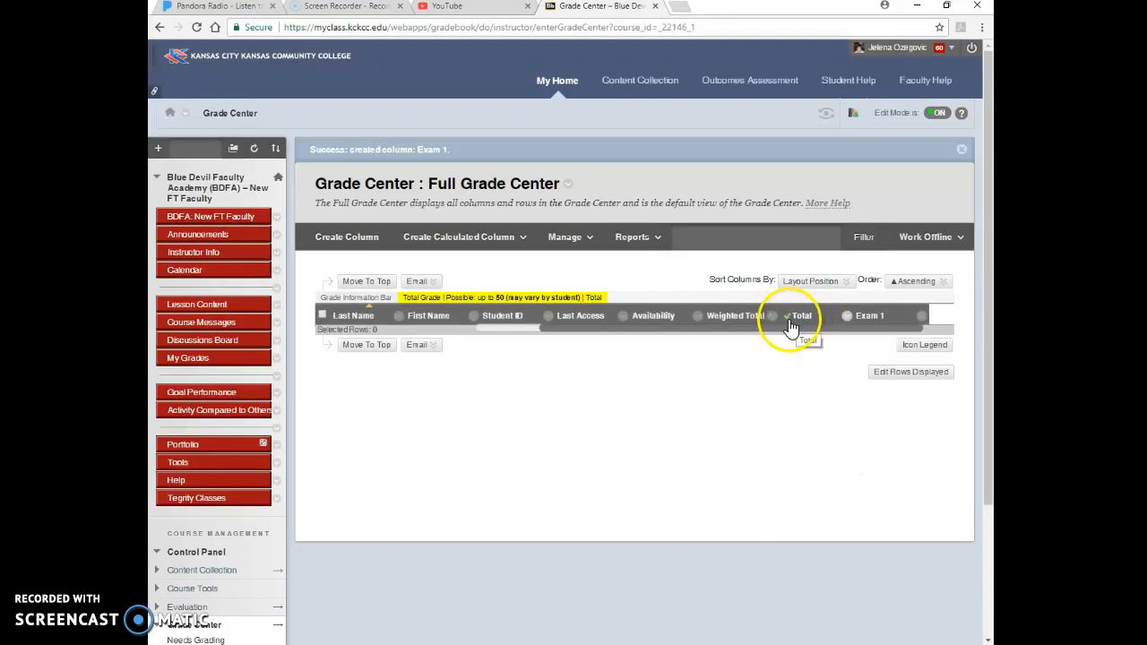
- Check the Total column's quick column information for its points possible
click(848, 321)
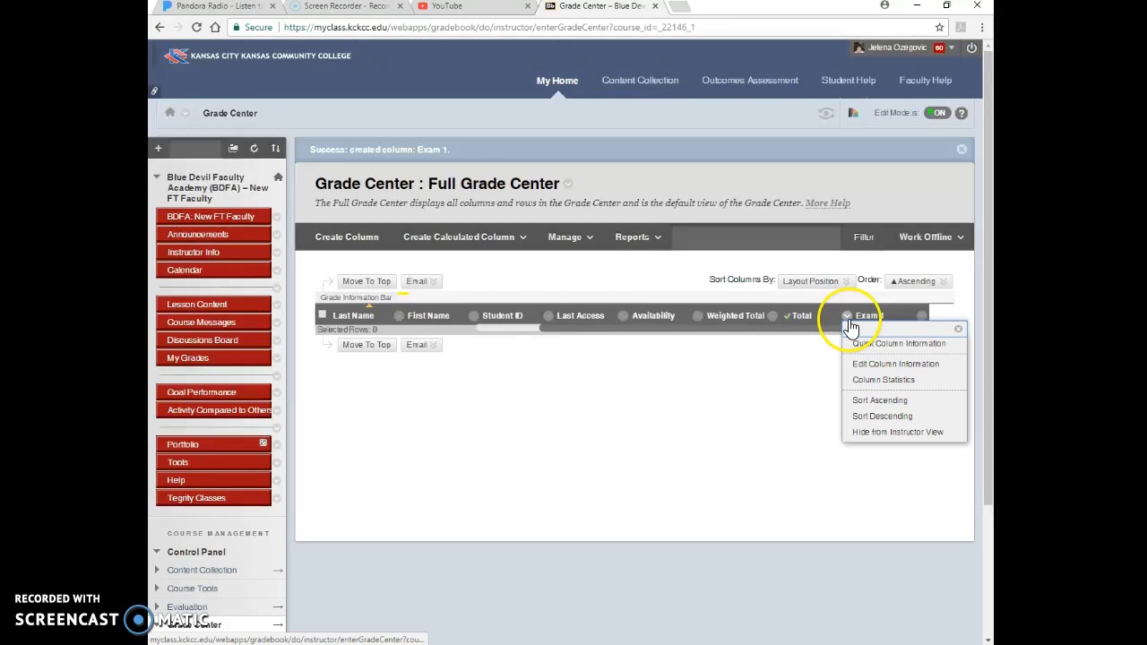
click(859, 344)
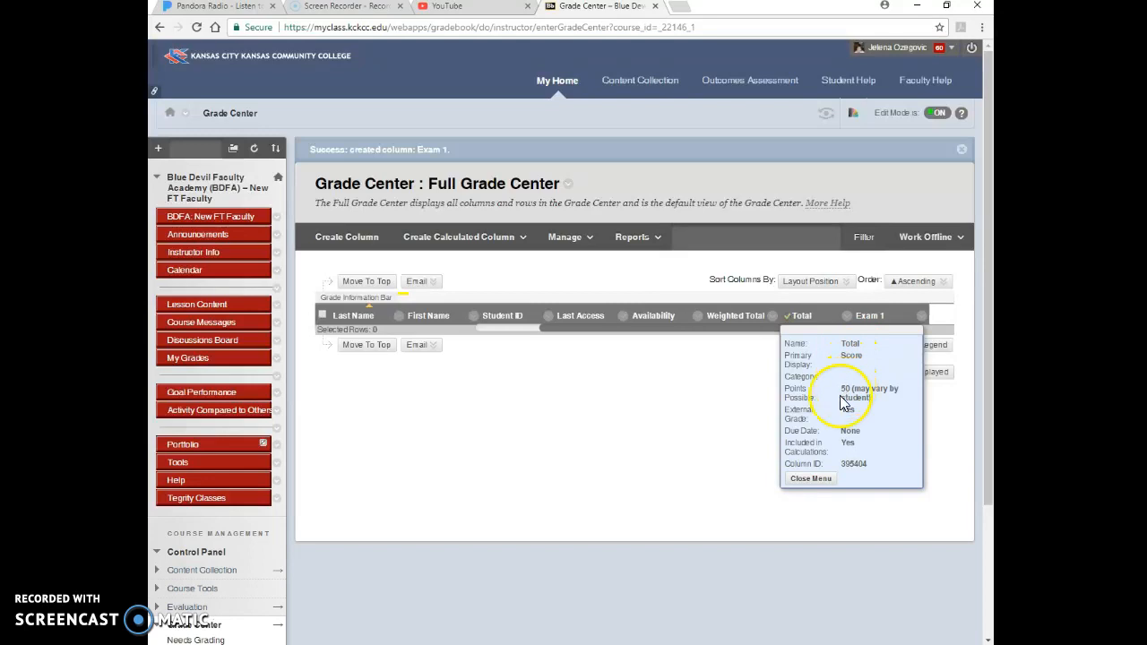
click(811, 479)
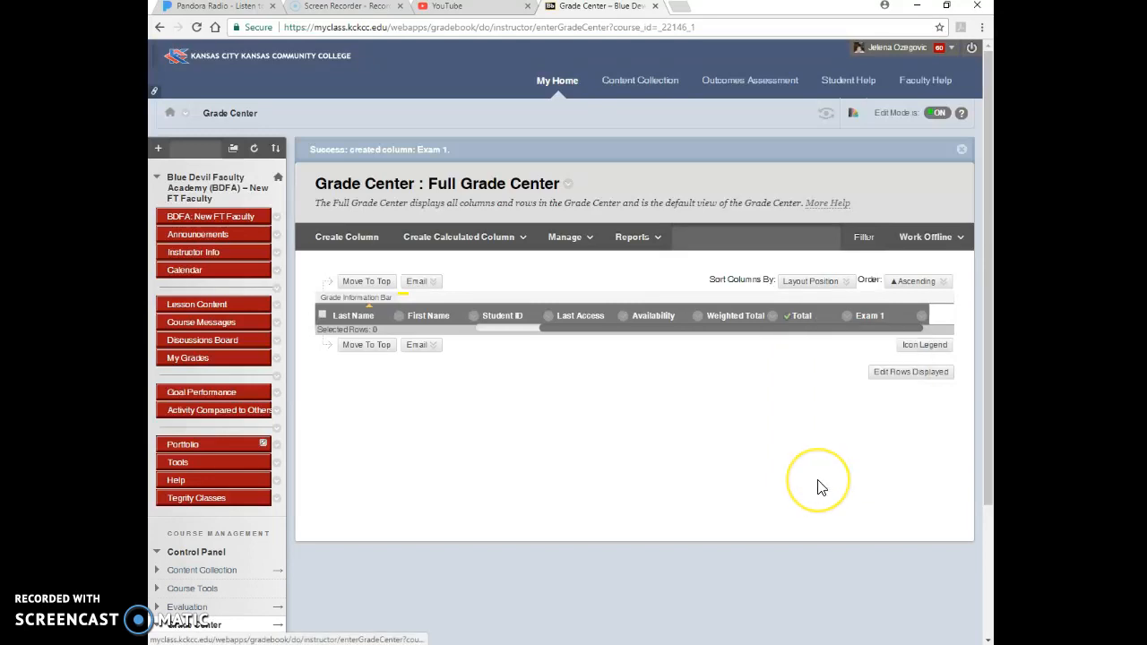
mouse_move(809, 320)
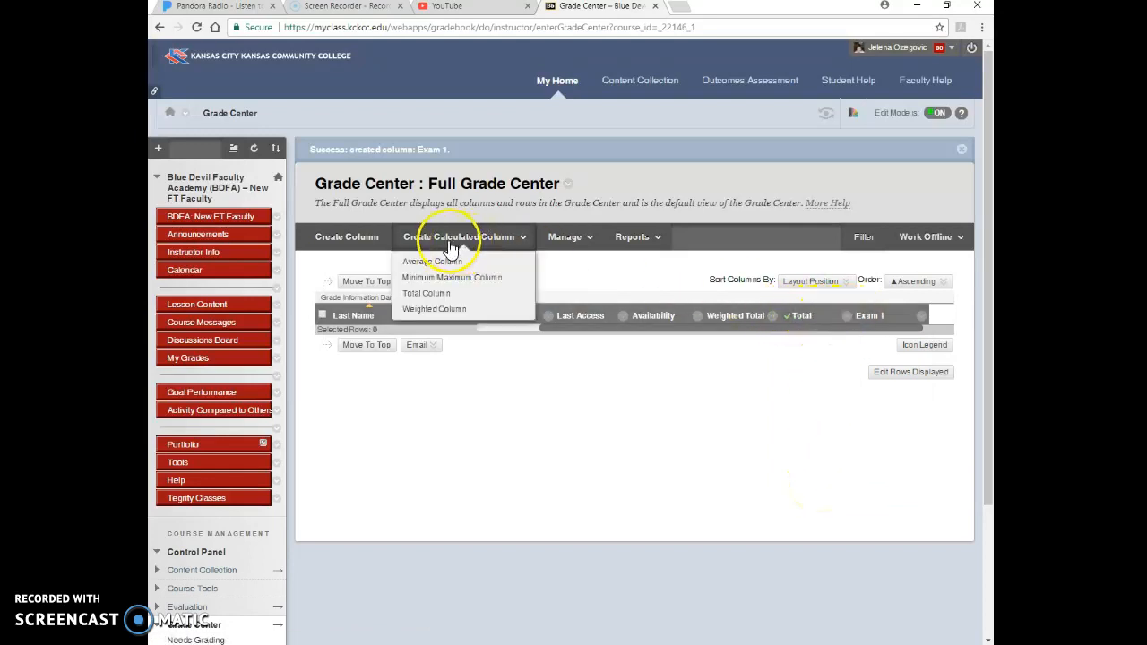
- Create a grade column named HW #1 with Score as primary display and 10 points possible, and submit it
click(359, 242)
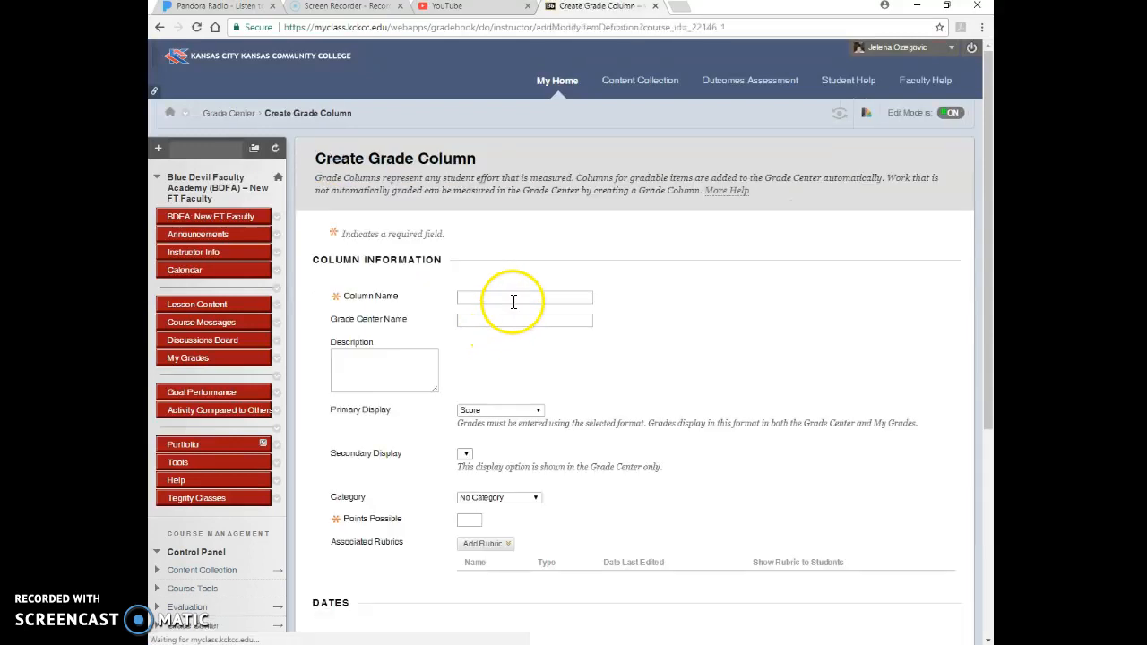
text(HW #1)
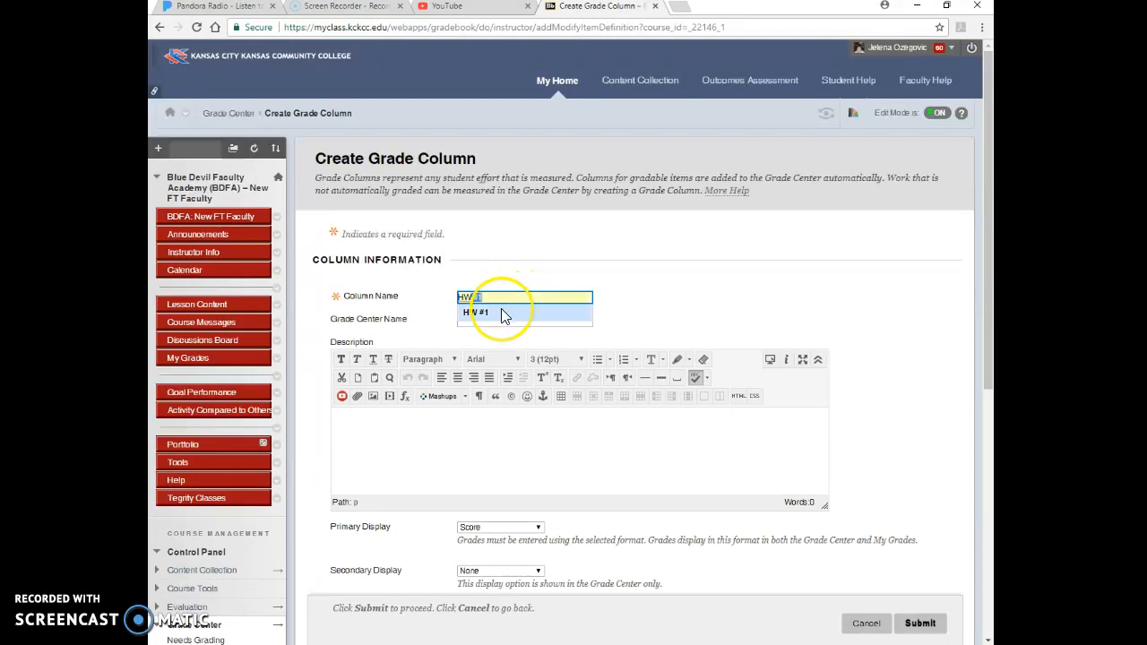
click(501, 310)
scroll(516, 369, down, 1)
scroll(502, 394, down, 3)
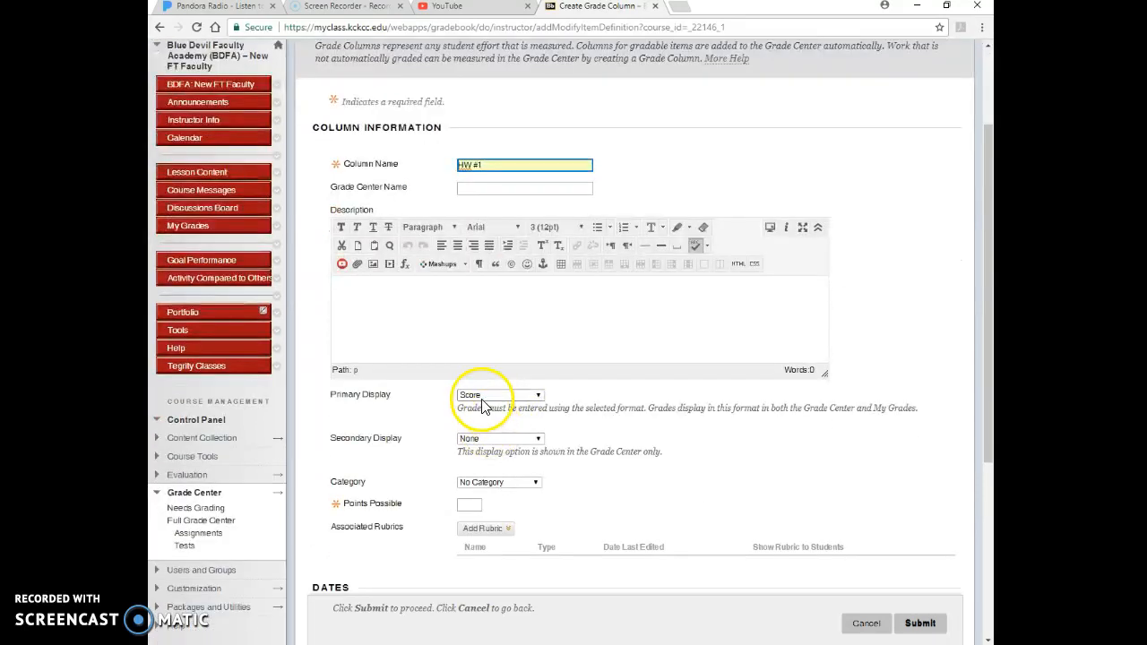
scroll(475, 399, down, 3)
click(484, 398)
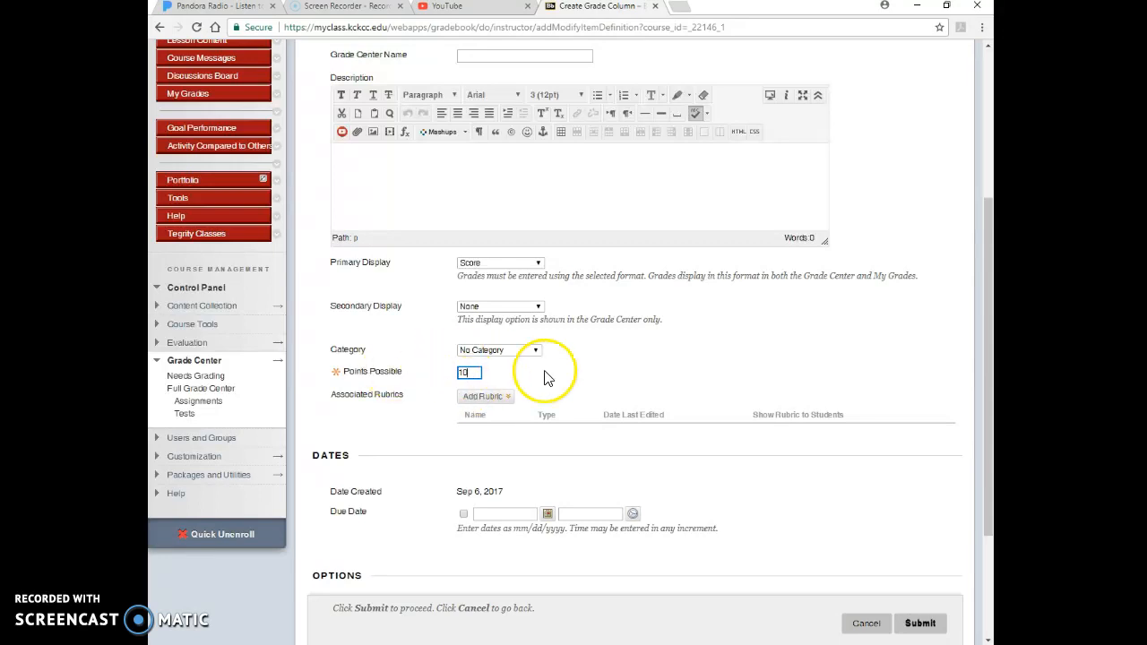
click(916, 622)
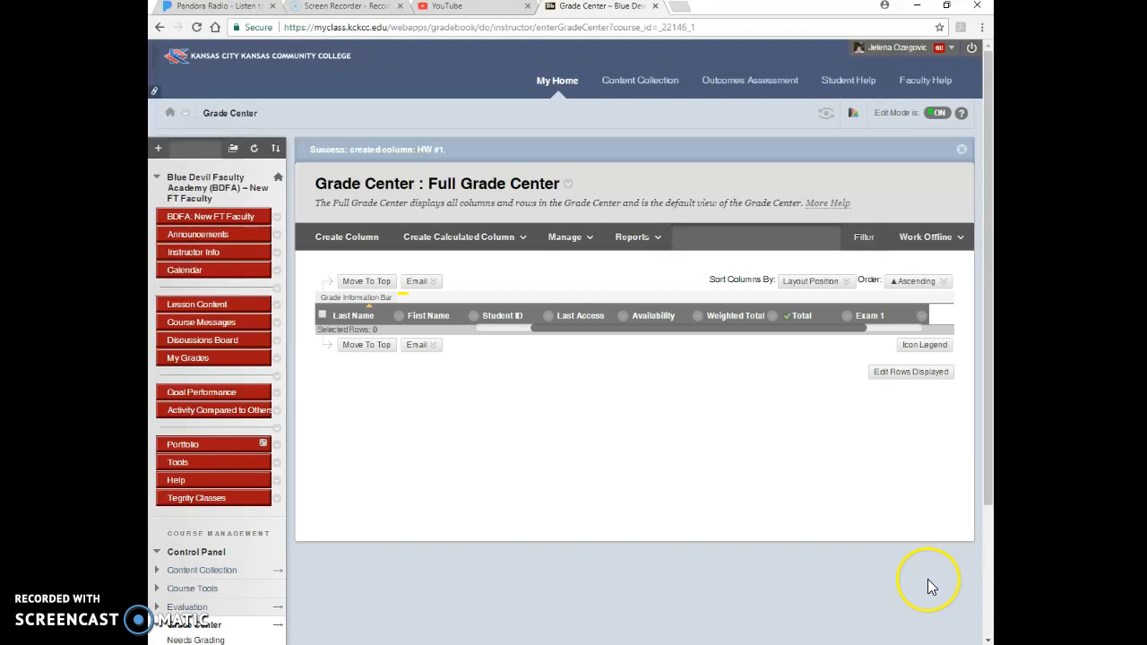
- Bring the HW #1 column into view and check its quick column information
click(913, 328)
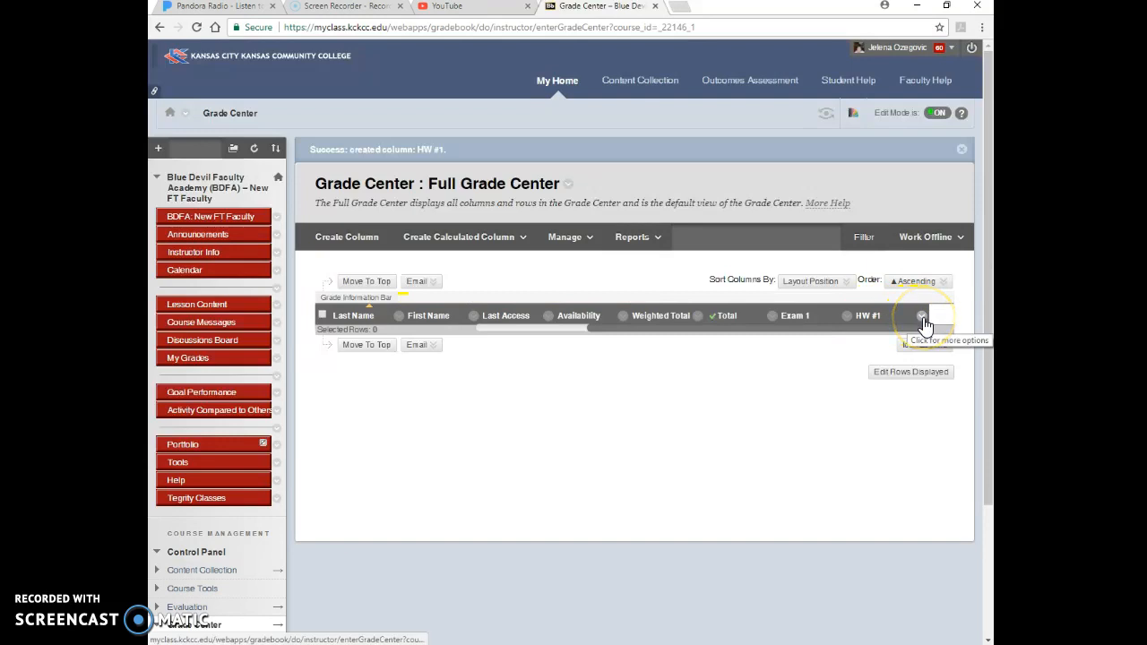
click(920, 317)
click(888, 345)
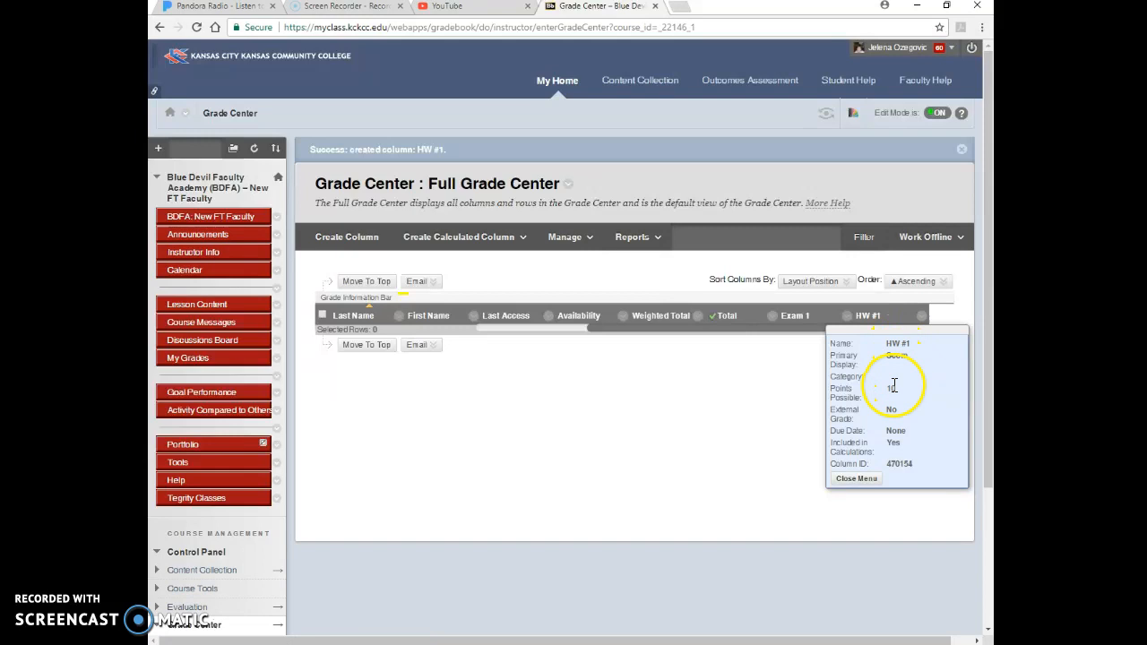
click(856, 478)
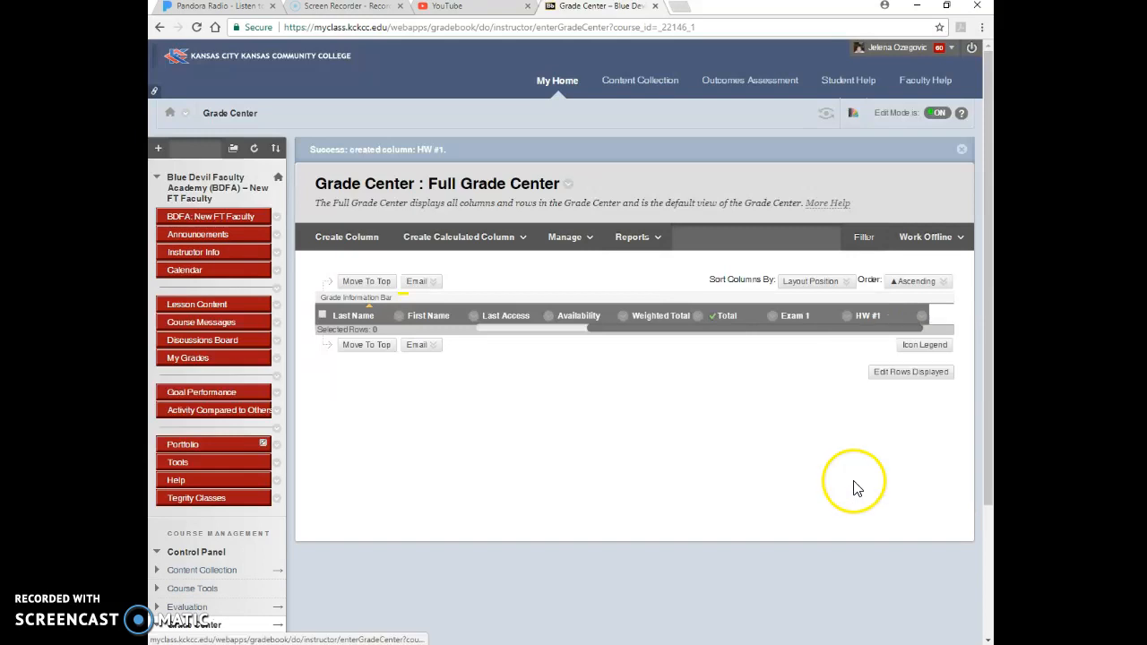
- Check the points possible in the Total column's quick information with both Exam 1 and HW #1 in place
mouse_move(733, 324)
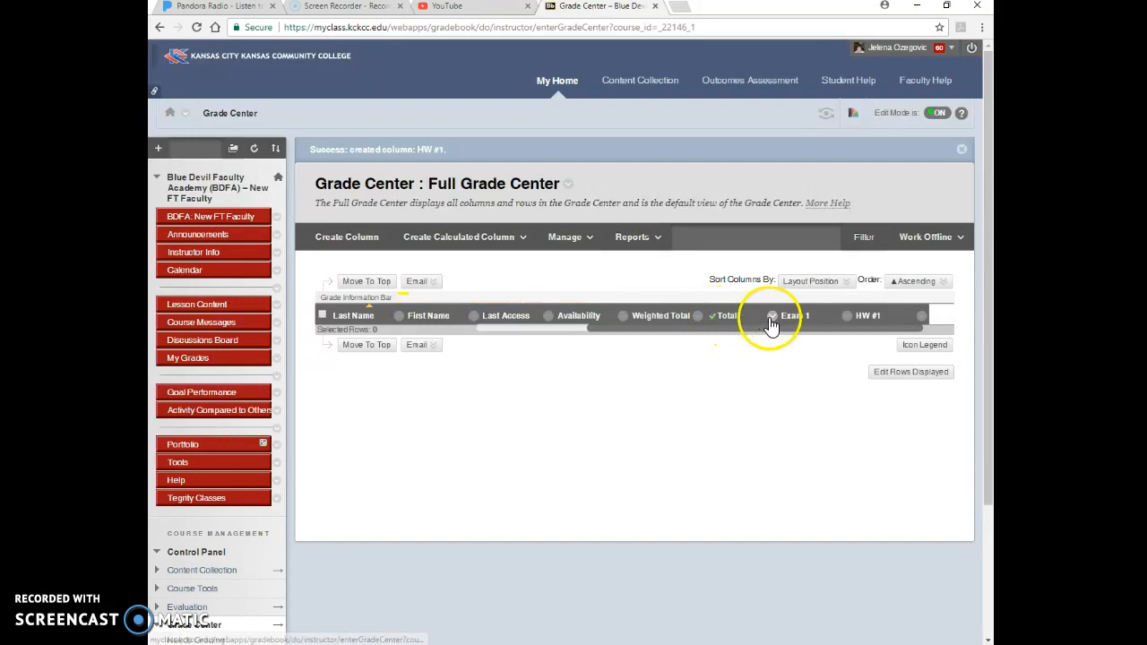
click(773, 319)
click(786, 344)
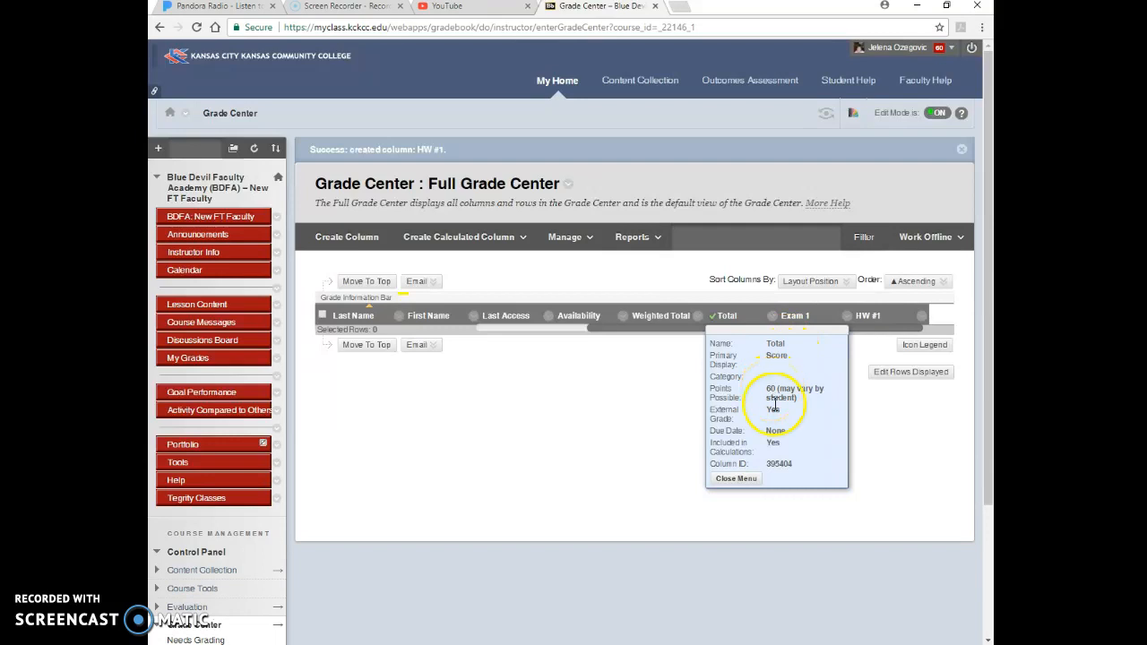
click(737, 479)
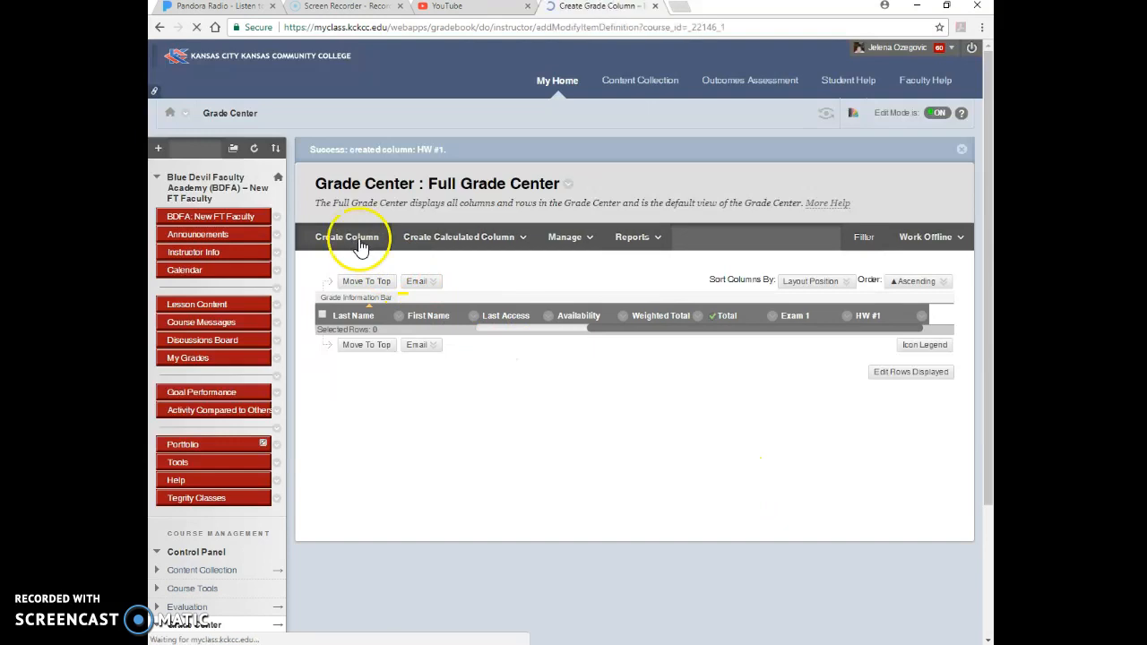
- Create a grade column named Exam 2 with Score as primary display and 45 points possible, and submit it
click(486, 296)
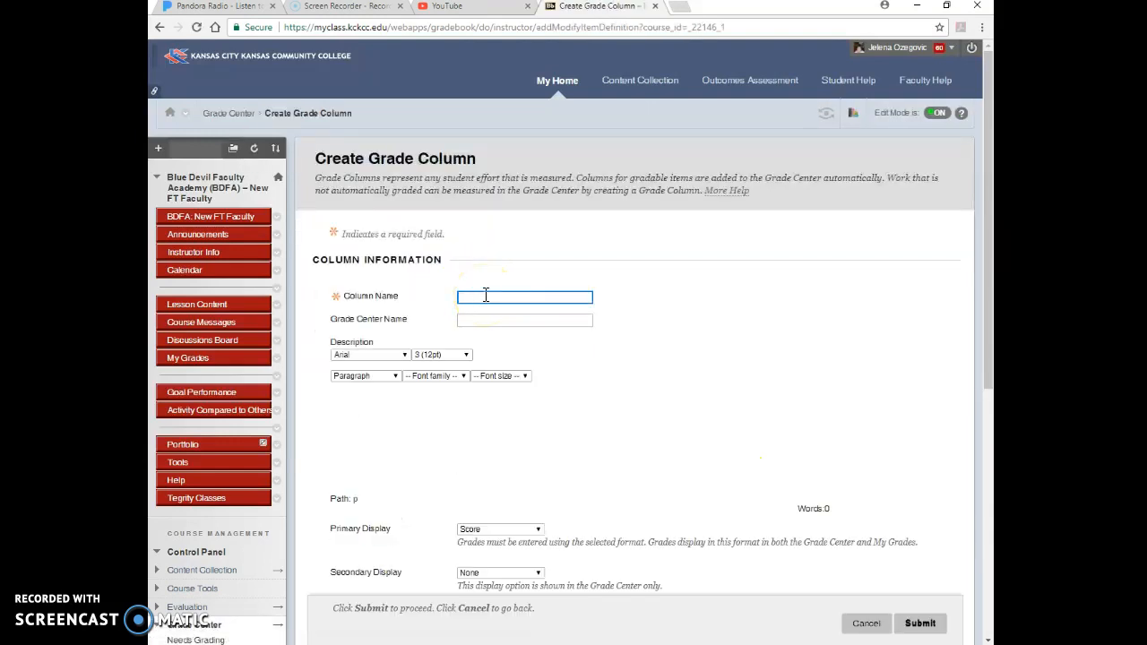
text(Exam 2)
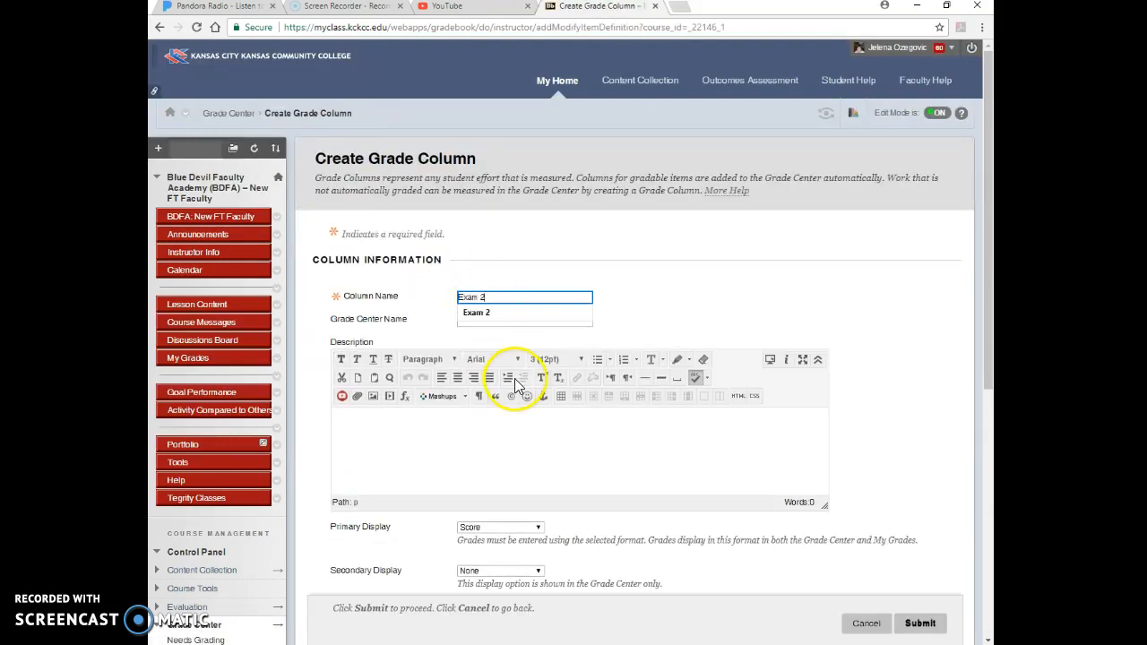
scroll(538, 518, down, 2)
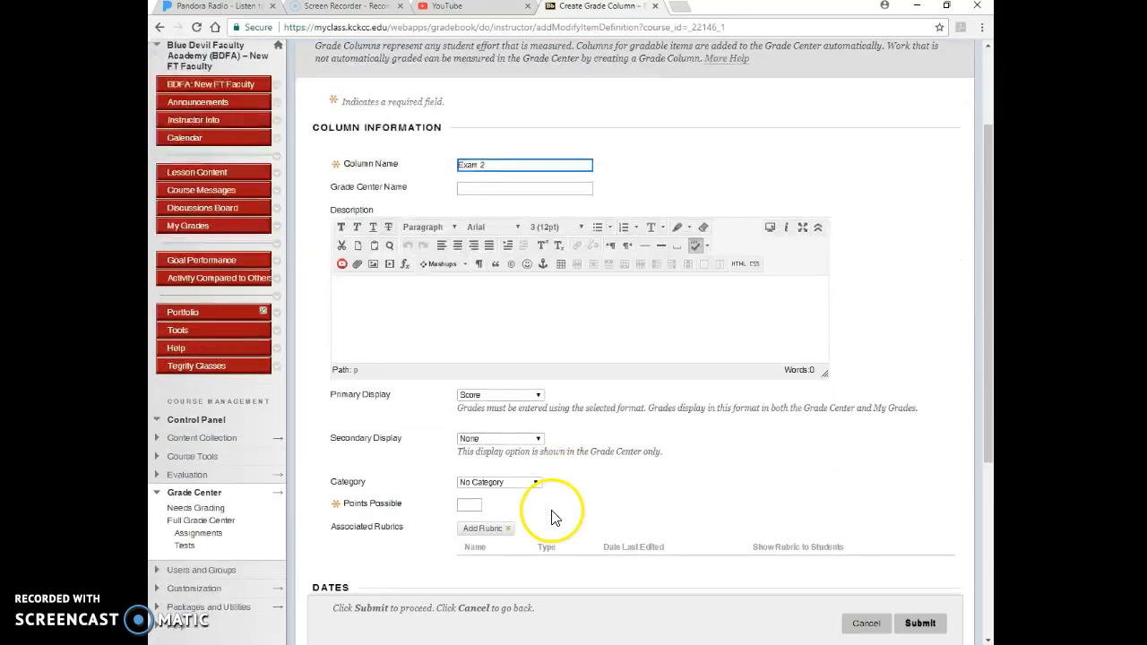
click(472, 505)
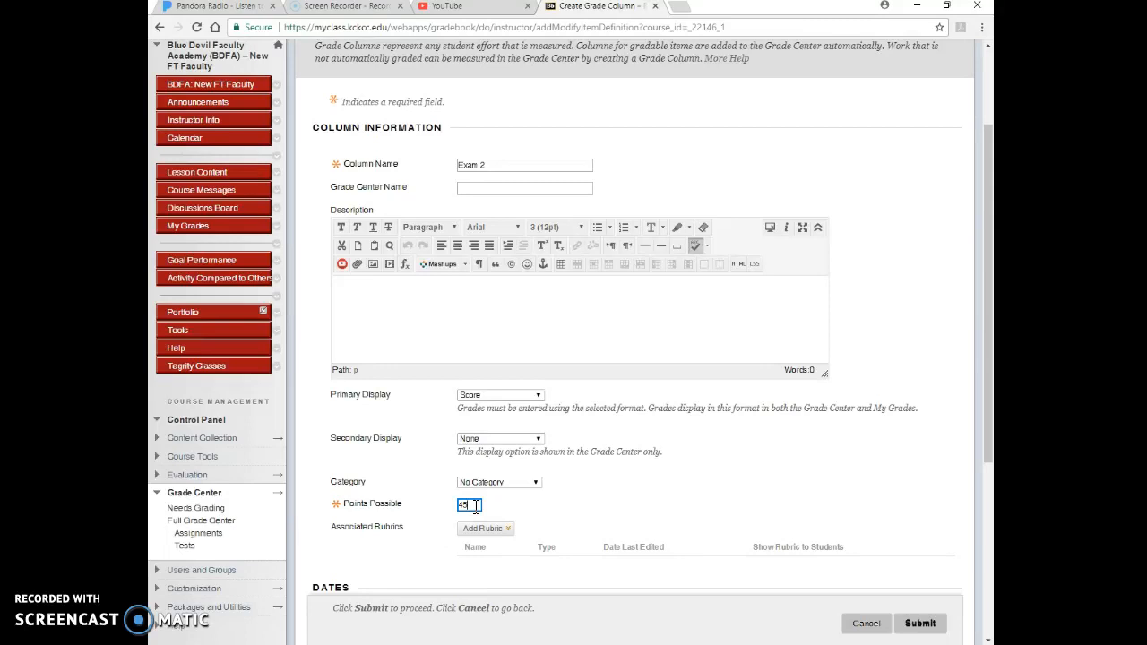
double_click(473, 506)
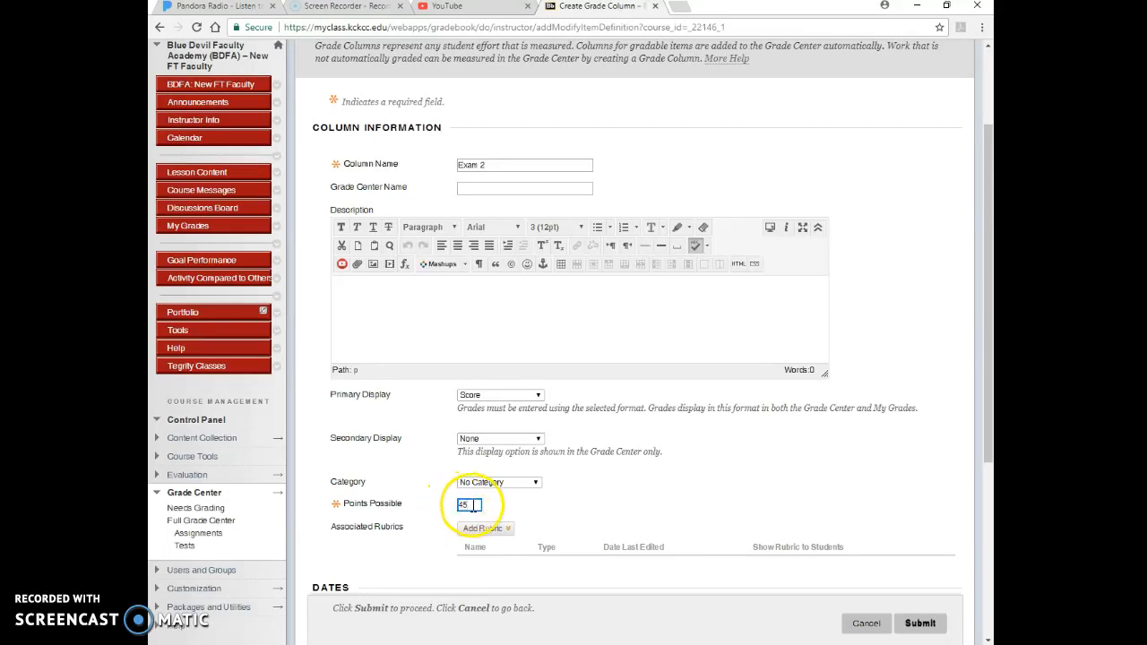
click(922, 623)
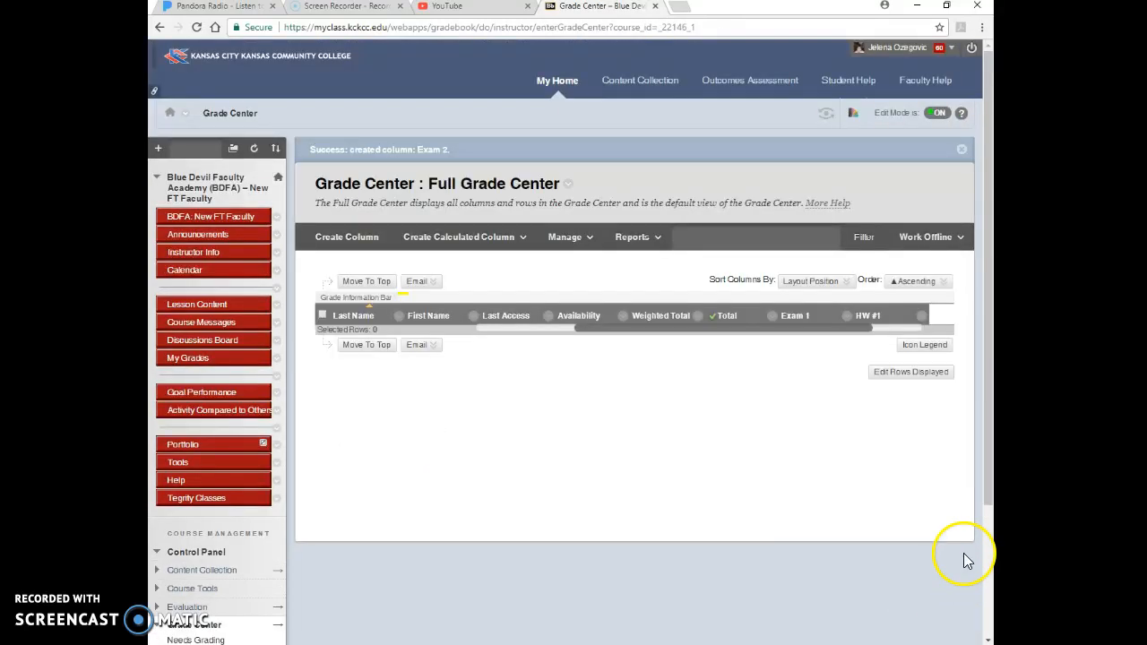
- Bring the Exam 2 column into view and check the Total column's points possible in its quick column information
drag(853, 331, 926, 331)
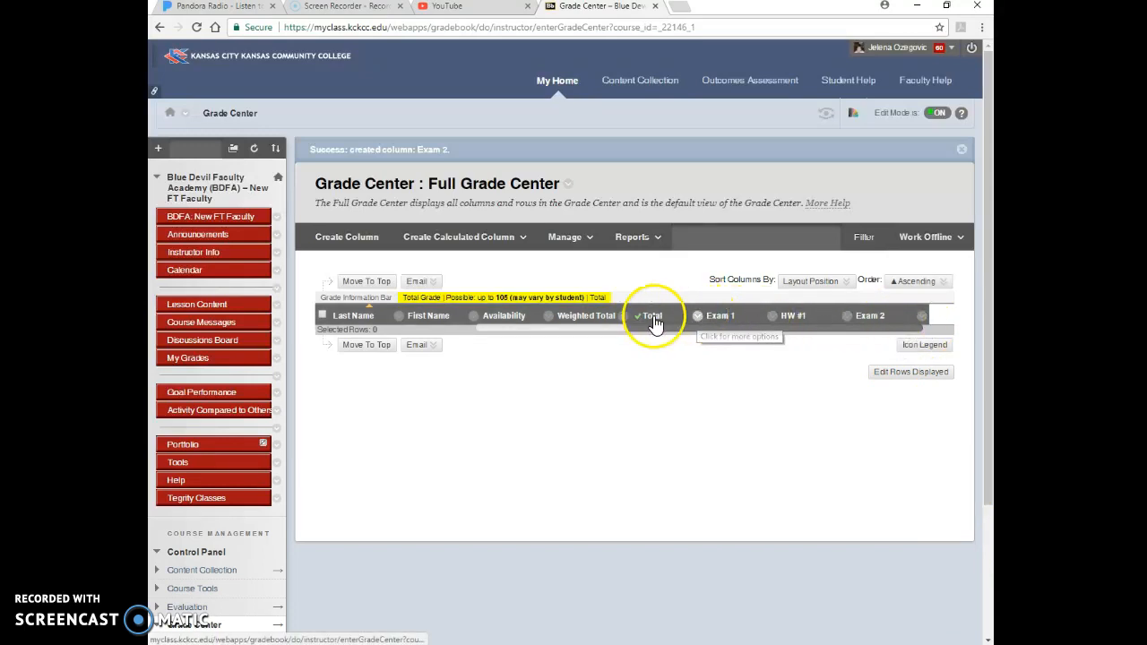
click(699, 318)
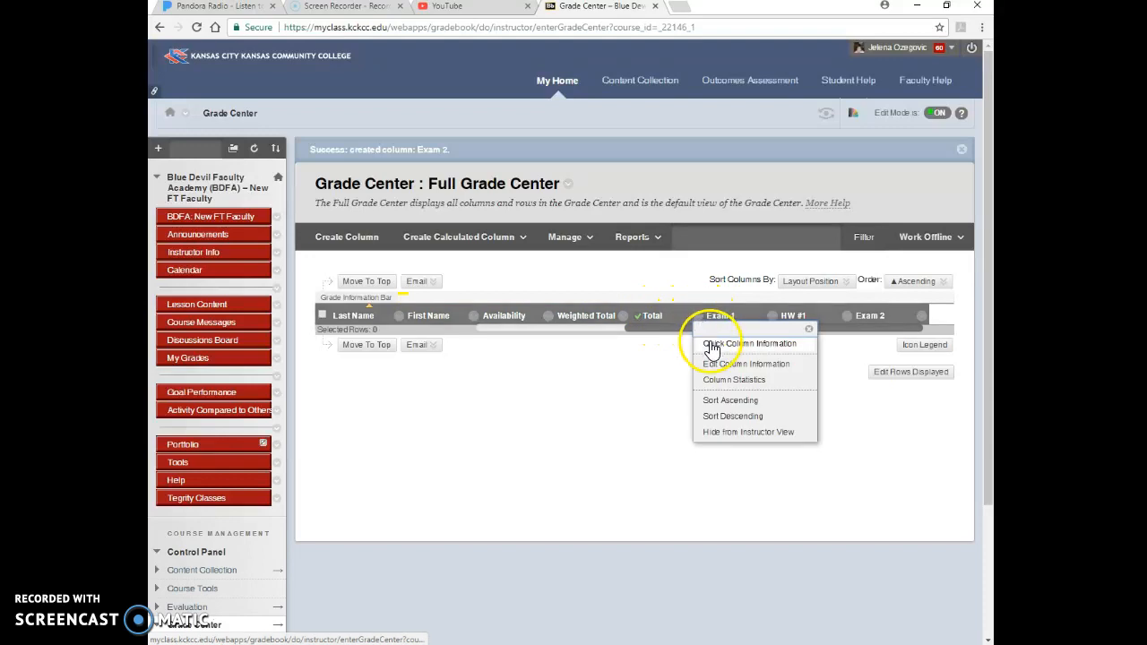
click(713, 345)
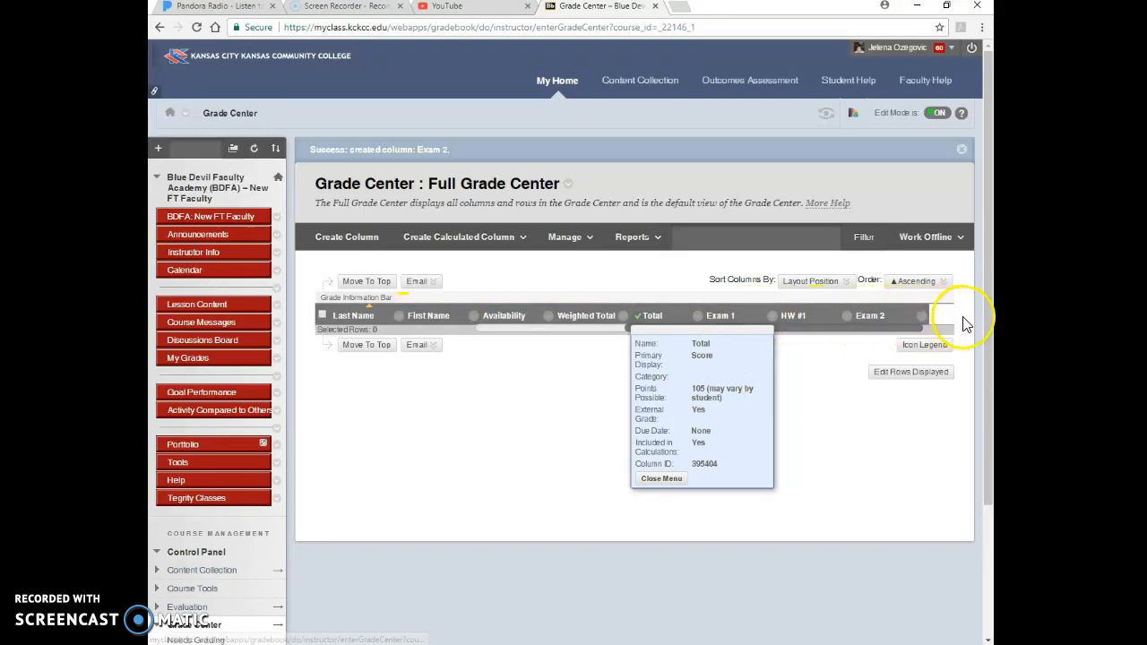
click(661, 477)
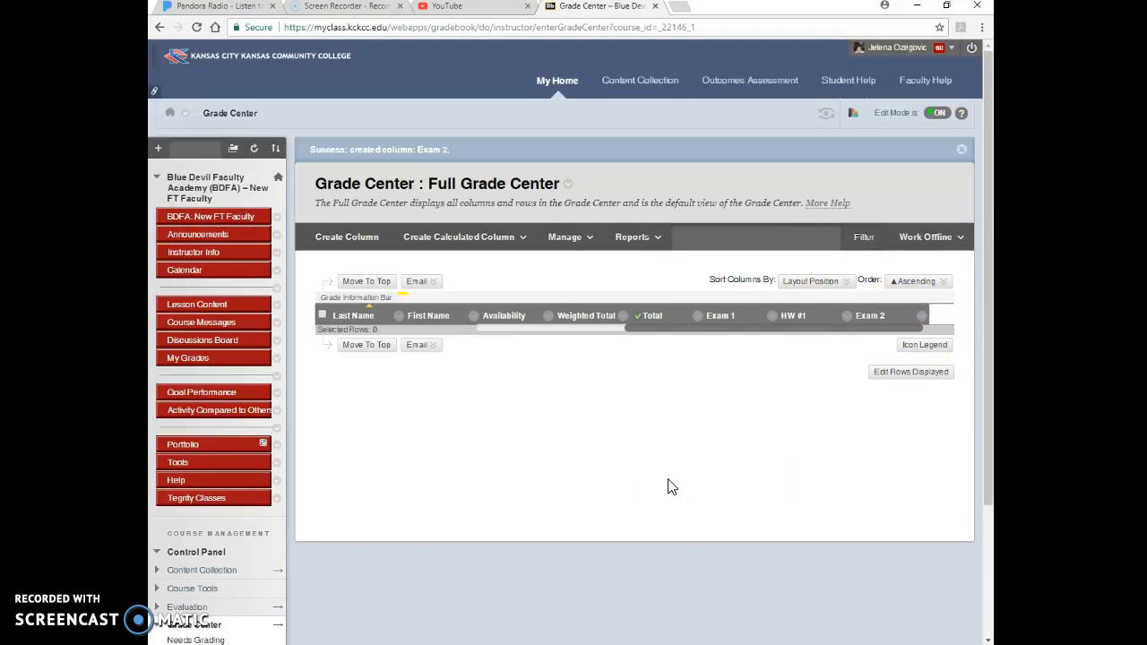
click(773, 318)
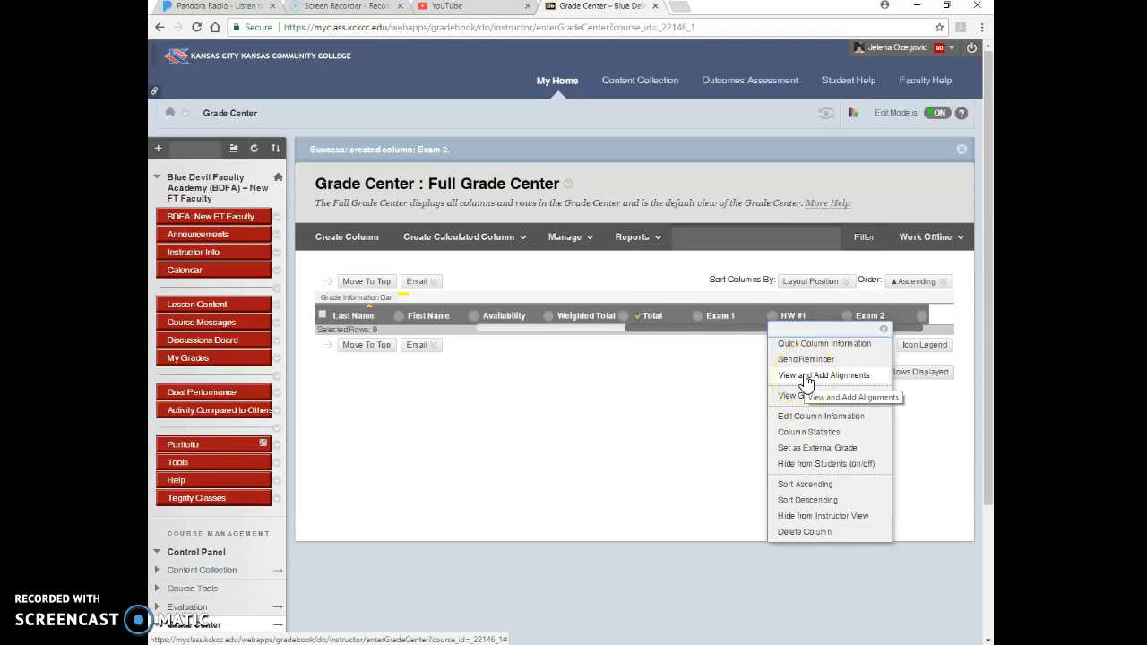
click(732, 394)
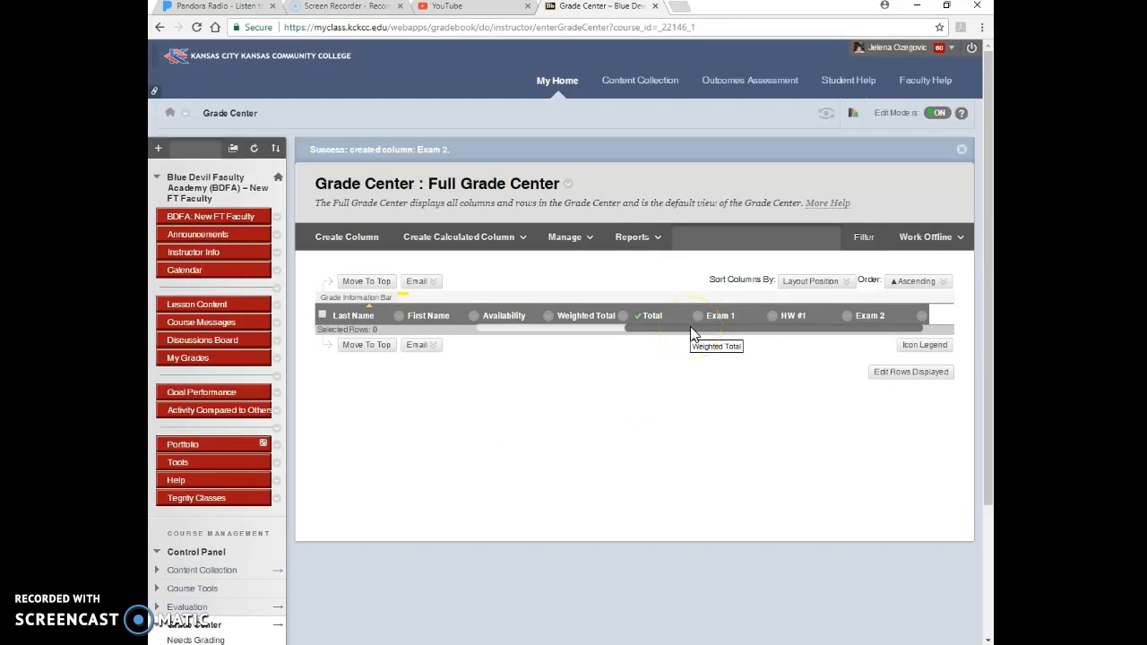
click(658, 315)
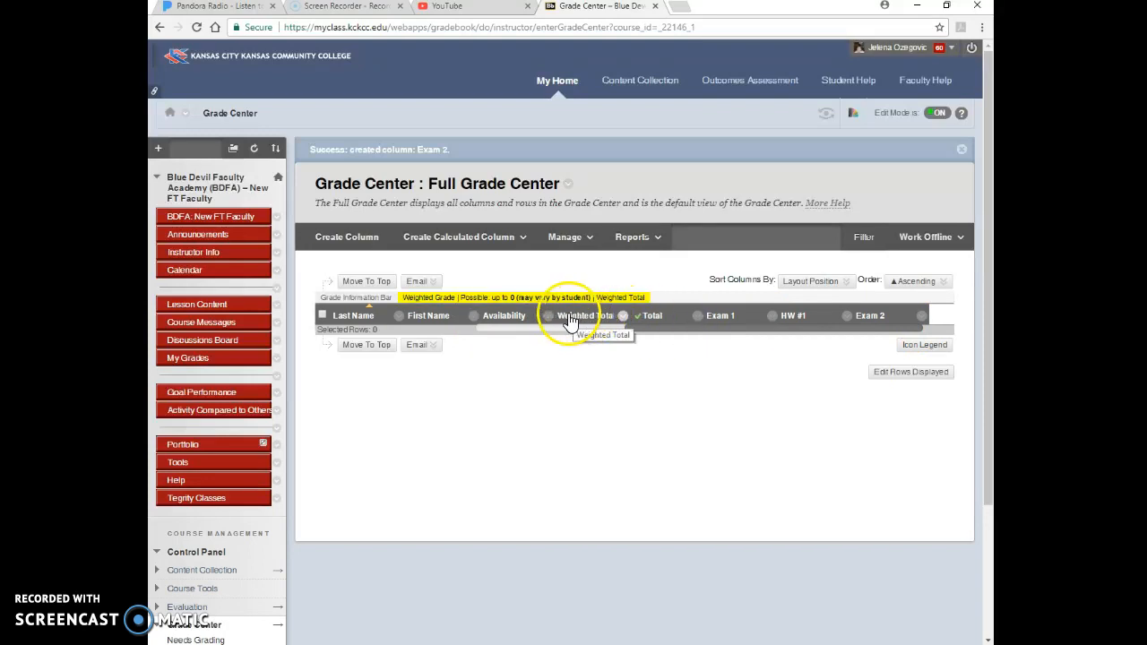
- Hide the Username, Availability and Weighted Total columns through Column Organization and submit the new layout
click(567, 242)
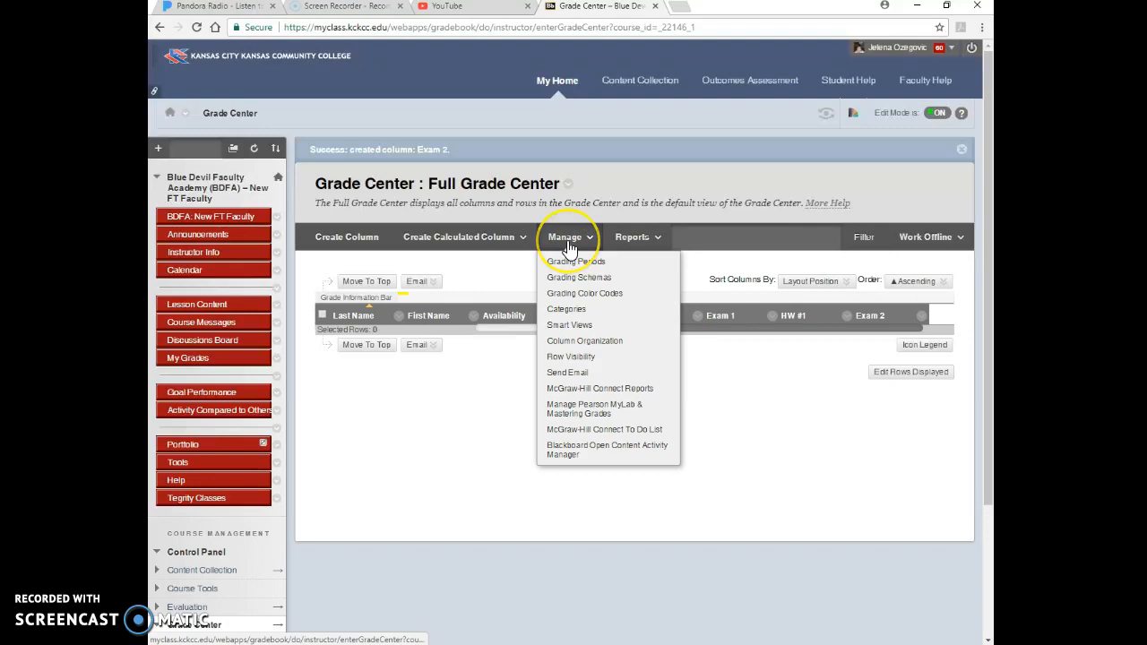
click(581, 344)
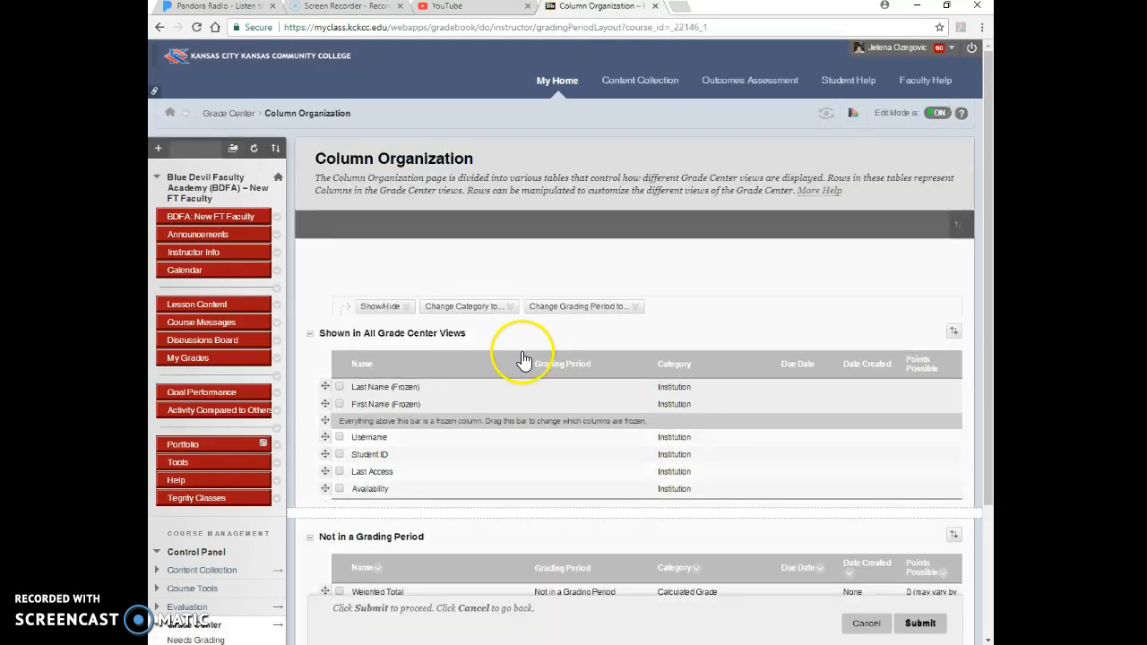
scroll(520, 357, down, 2)
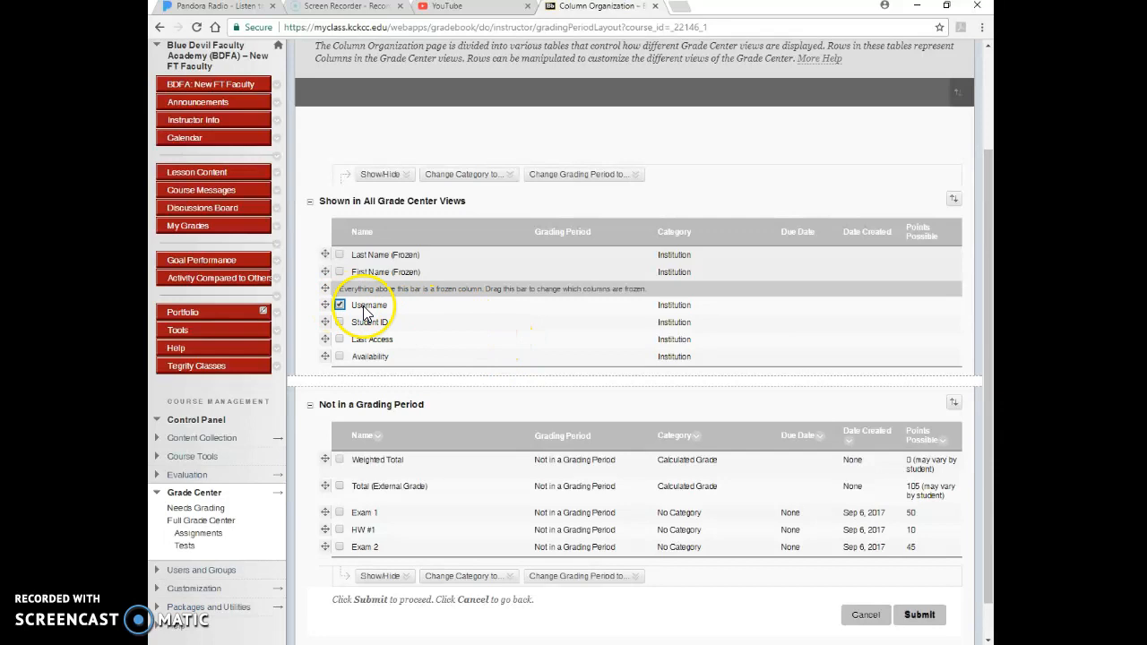
click(340, 358)
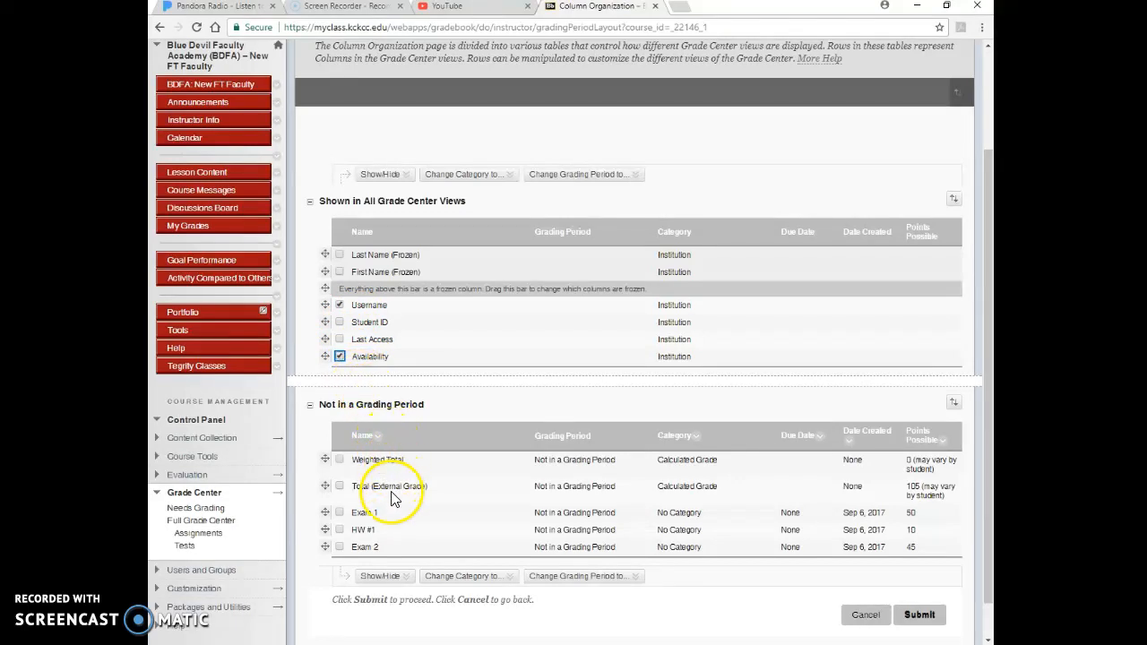
click(340, 460)
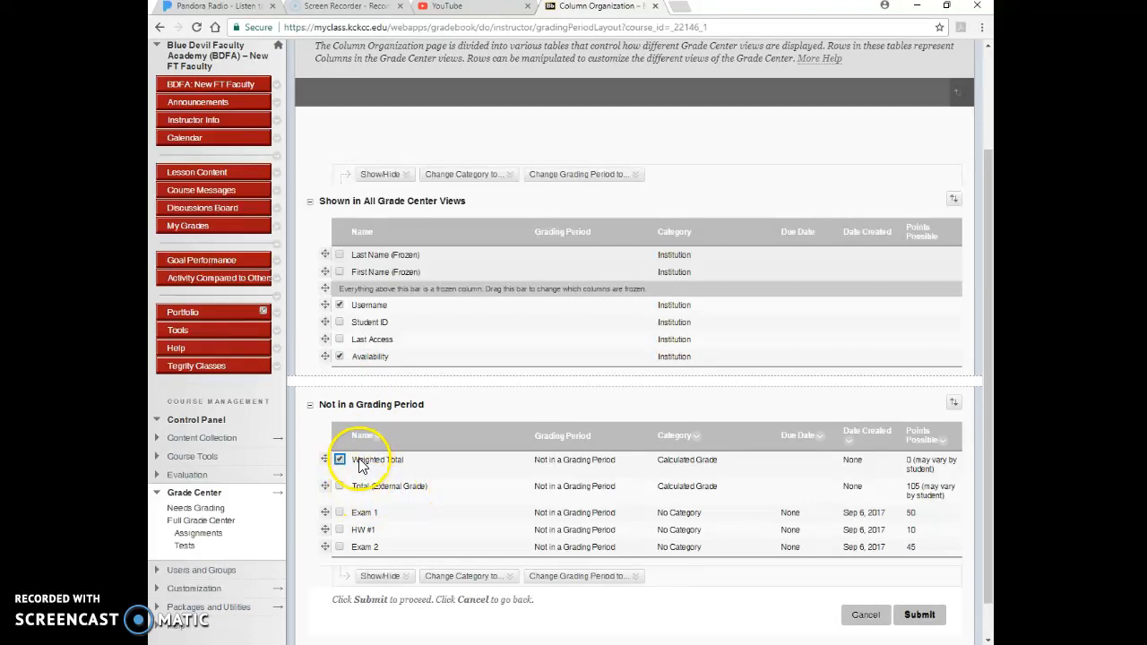
click(380, 576)
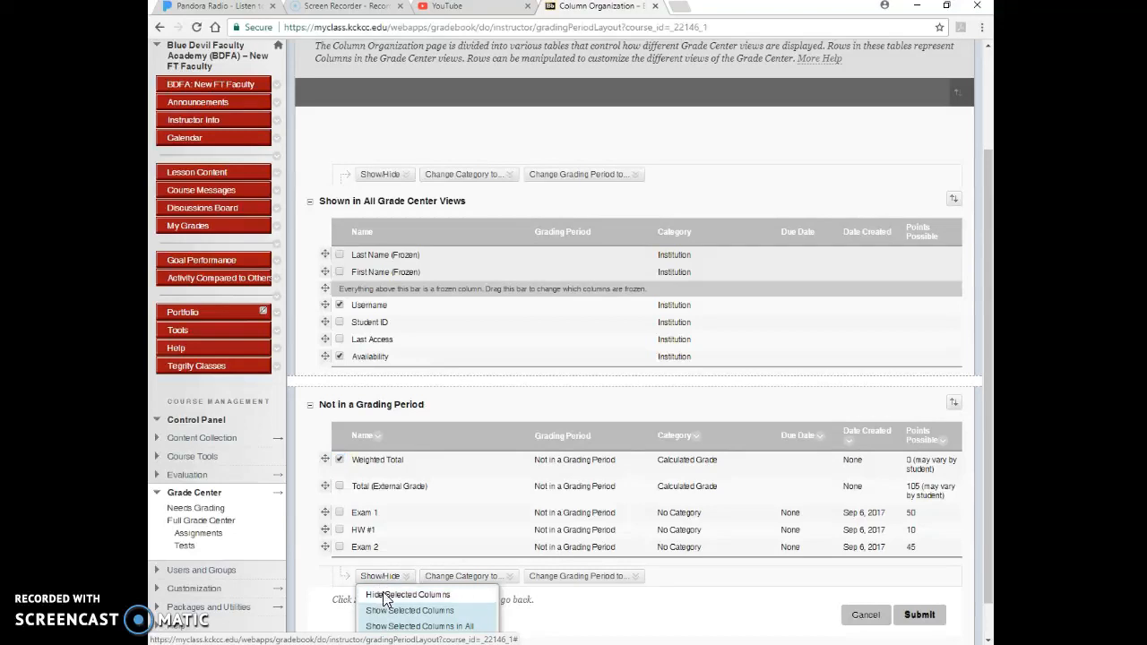
click(384, 596)
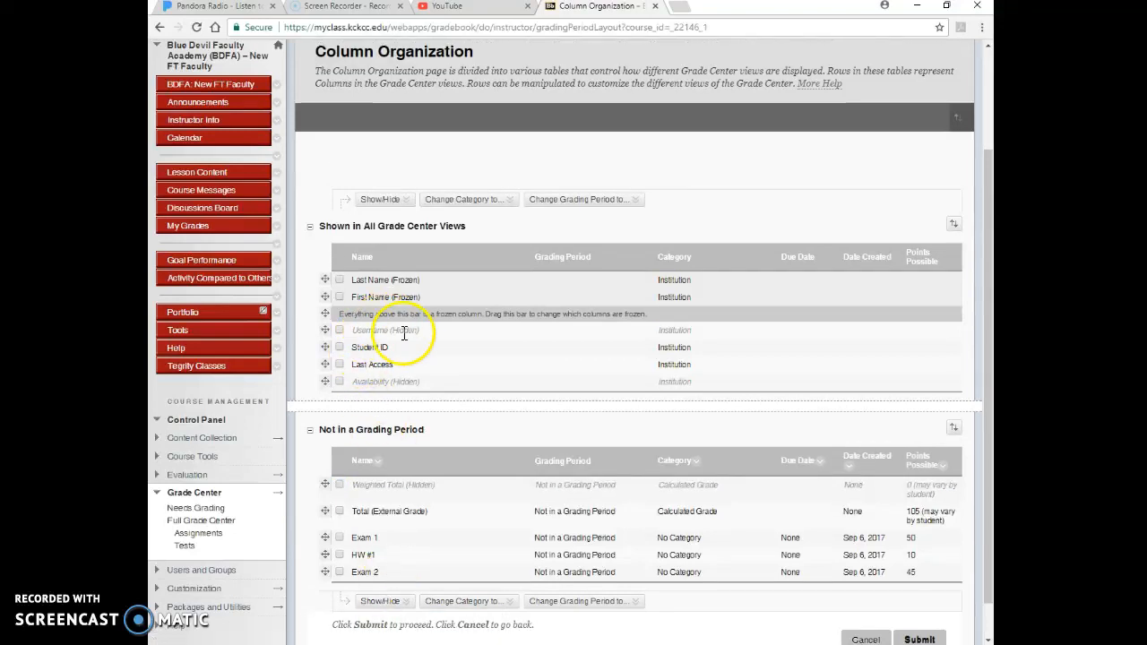
scroll(559, 481, down, 1)
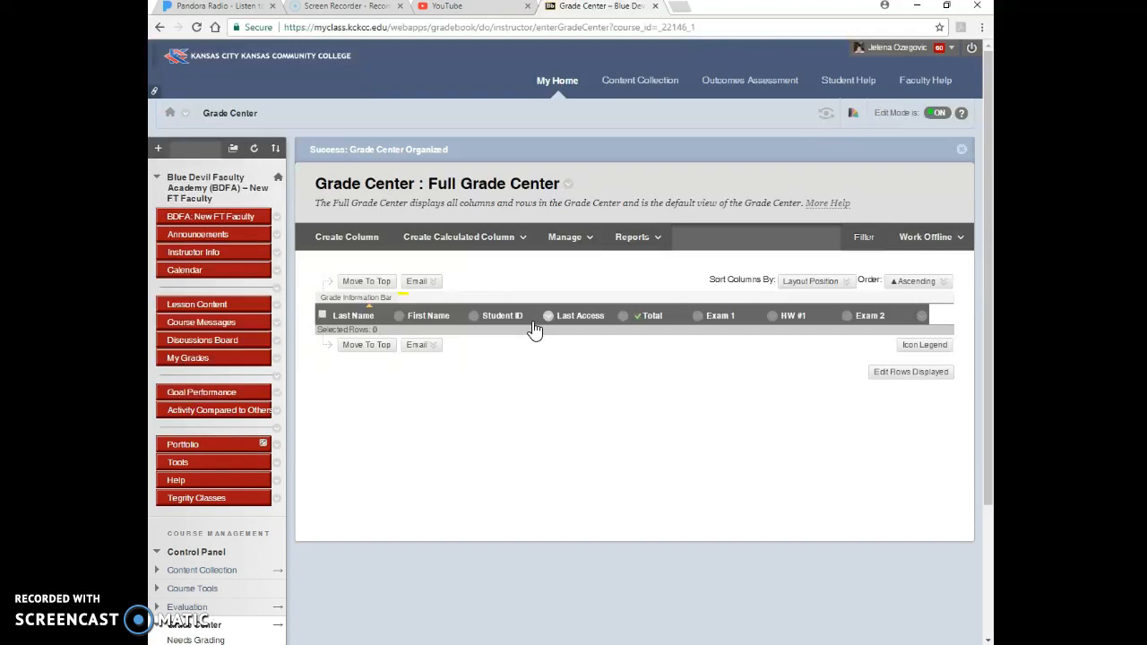
click(605, 397)
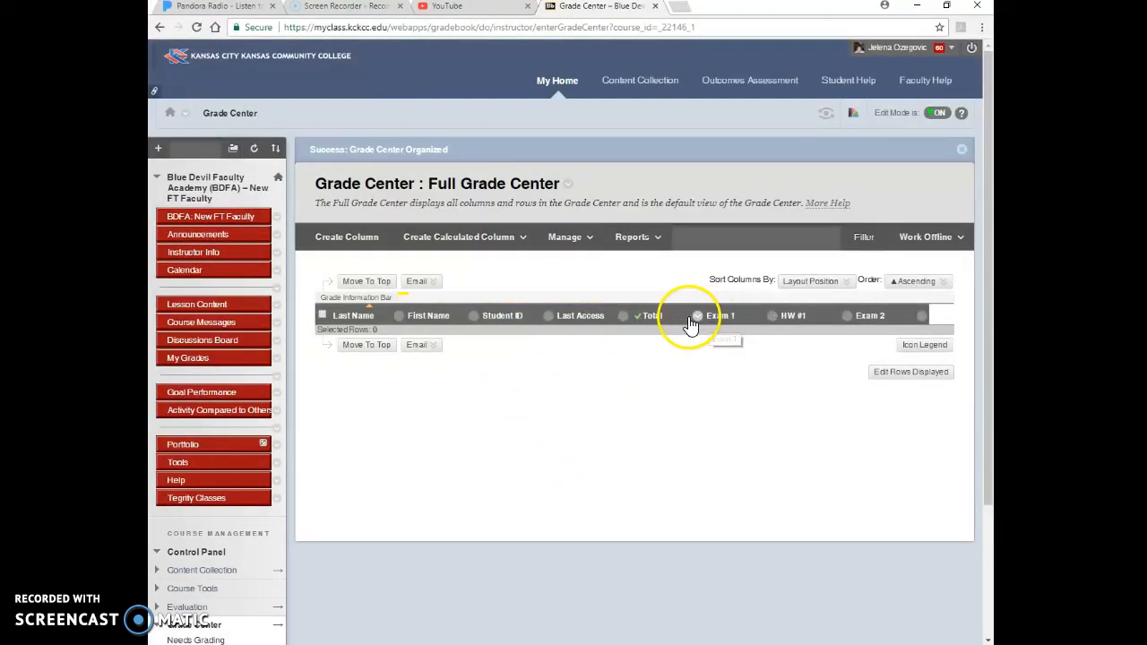
- Delete the Exam 1, HW #1 and Exam 2 columns from the Full Grade Center, confirming each deletion
click(773, 318)
click(804, 532)
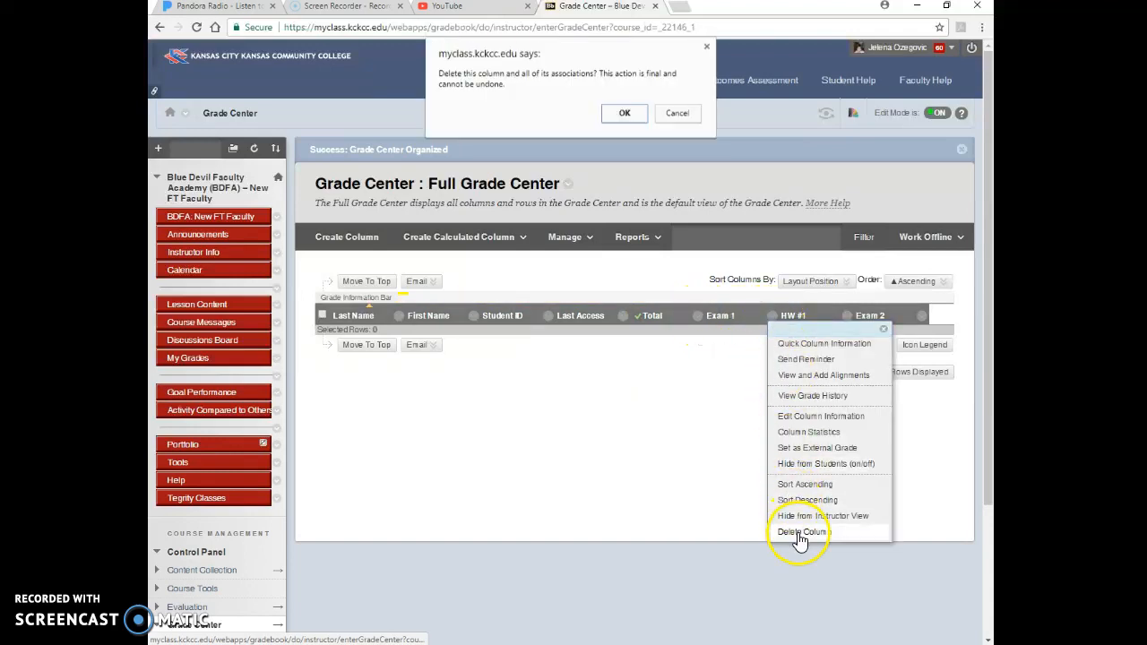
click(621, 112)
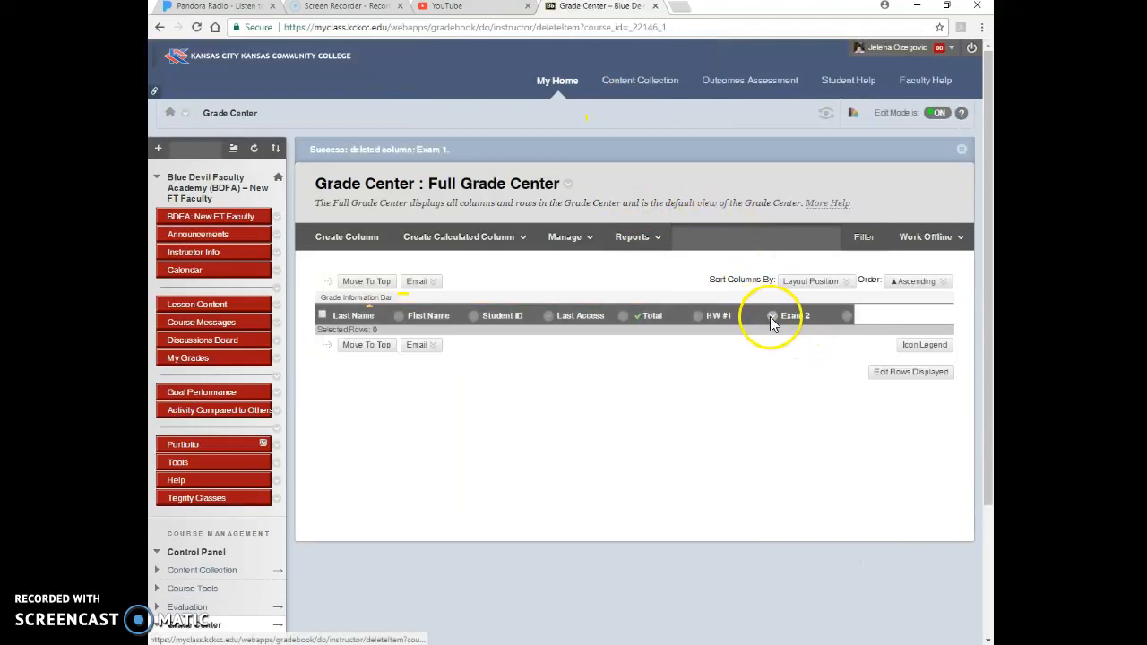
click(771, 316)
click(807, 532)
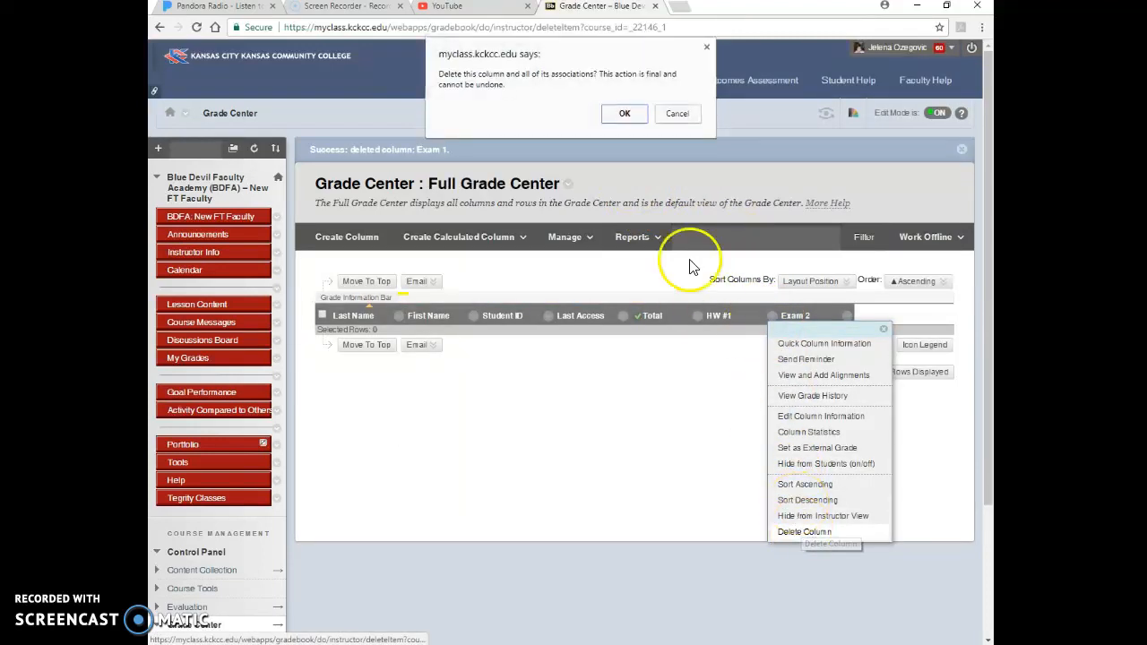
click(622, 112)
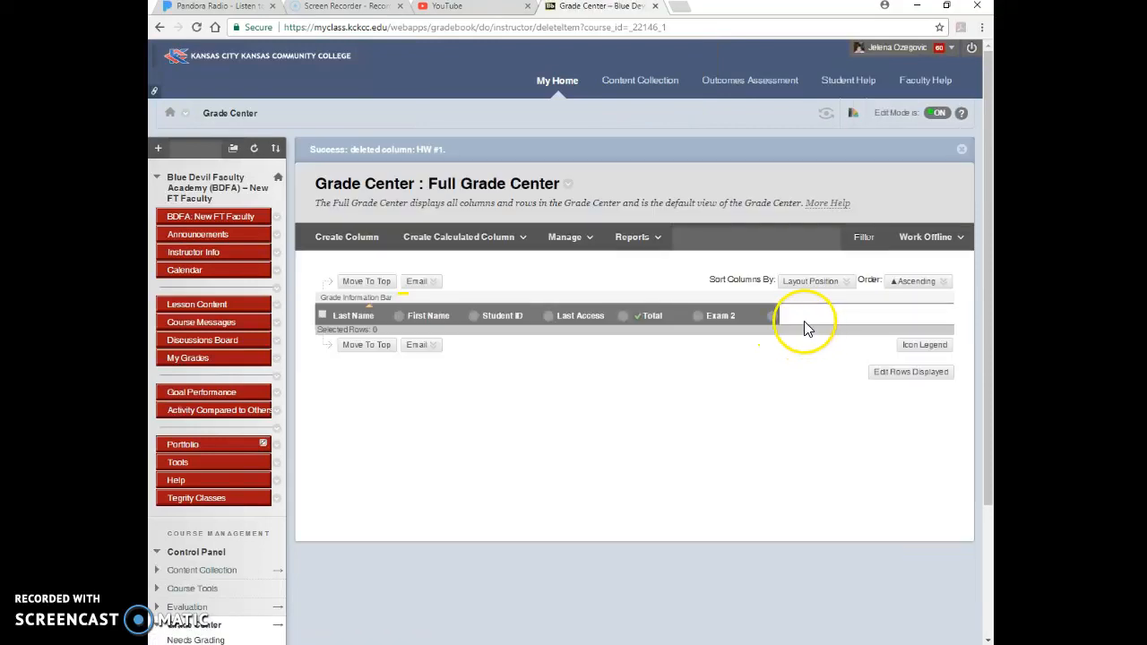
click(775, 320)
click(804, 532)
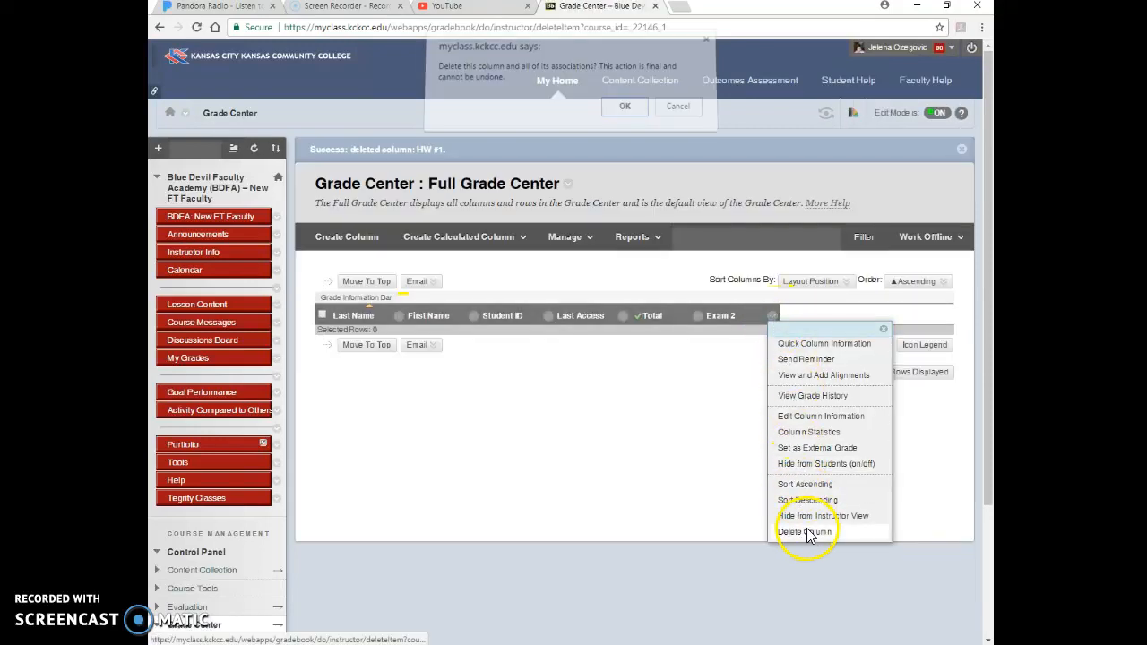
click(622, 114)
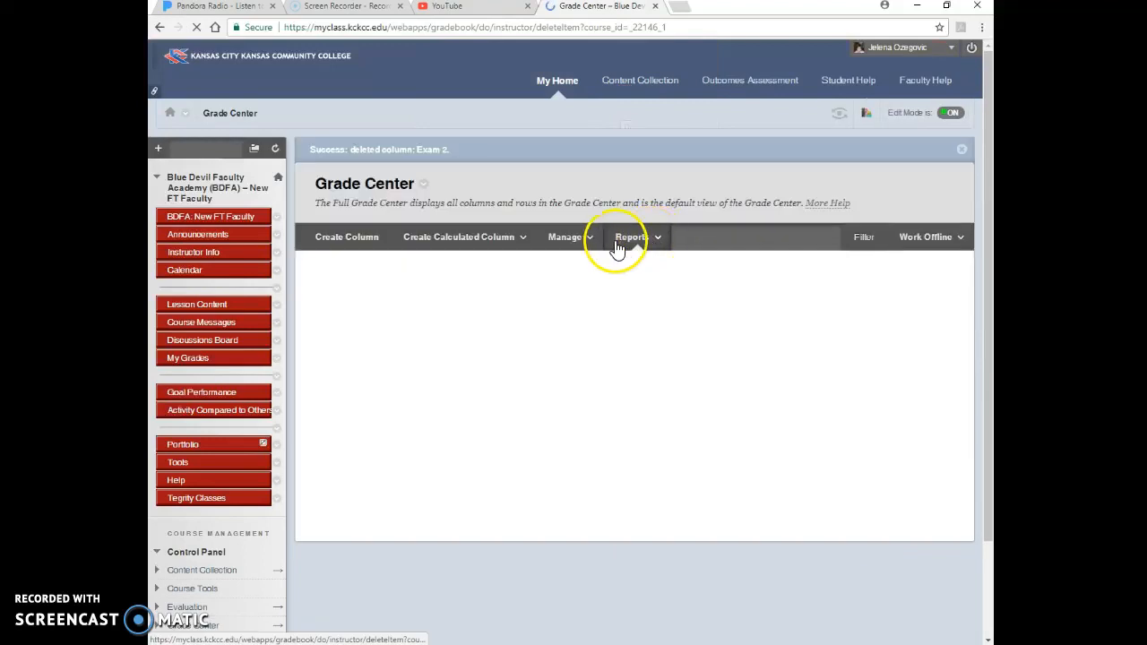
- Show the hidden Weighted Total column again through Column Organization and submit the layout
click(571, 240)
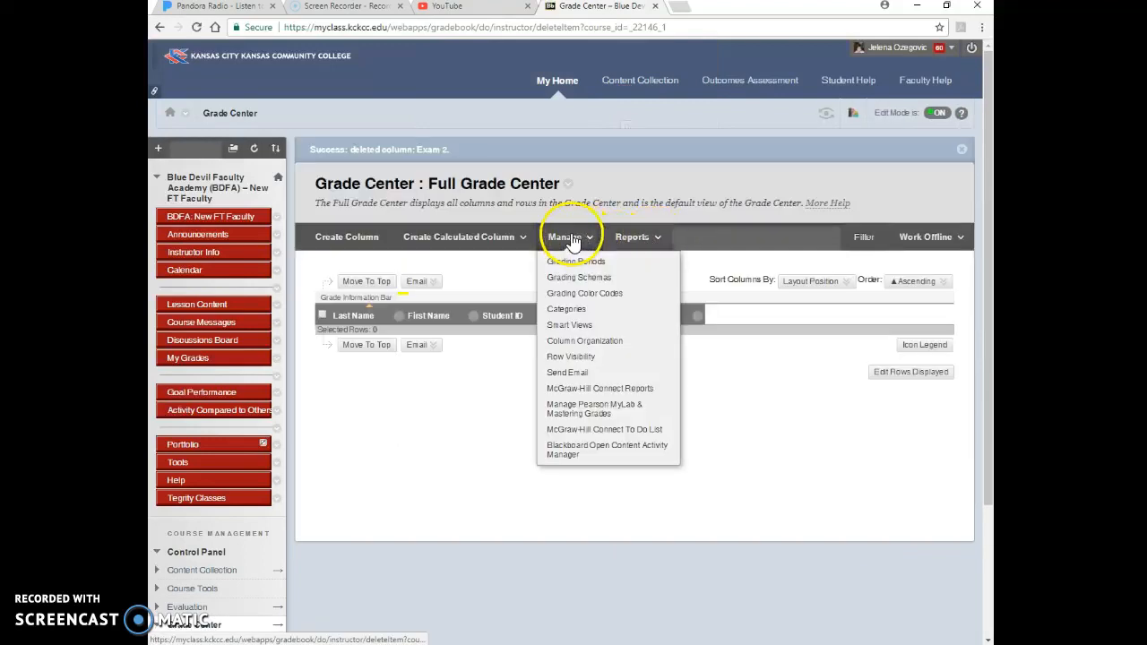
click(579, 345)
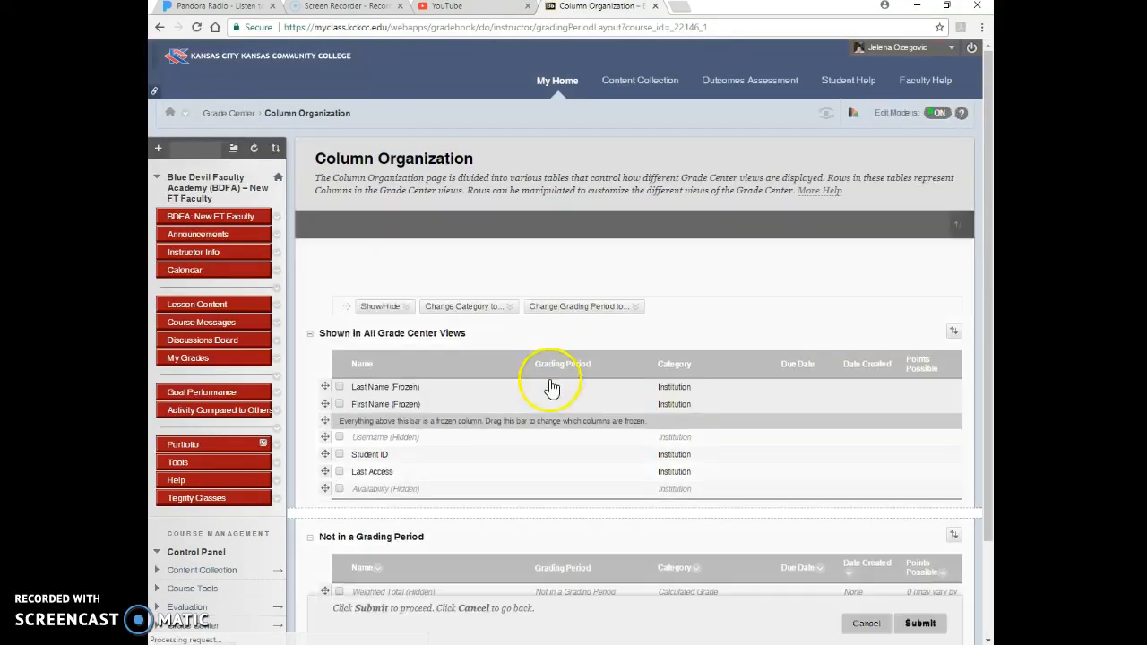
scroll(484, 462, down, 2)
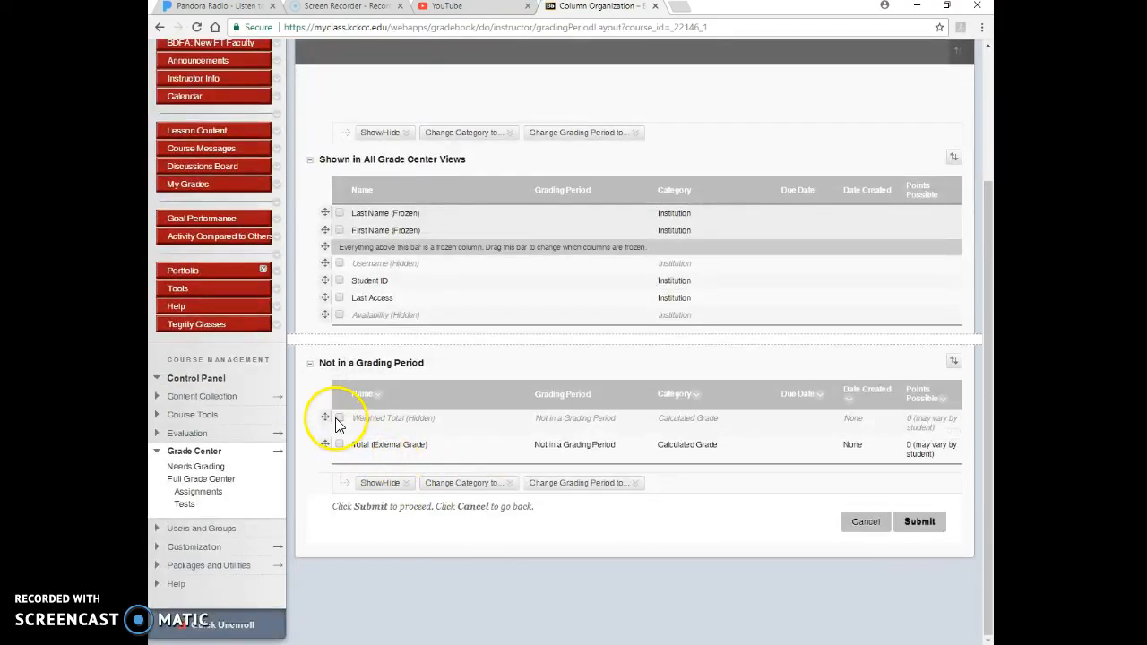
click(371, 485)
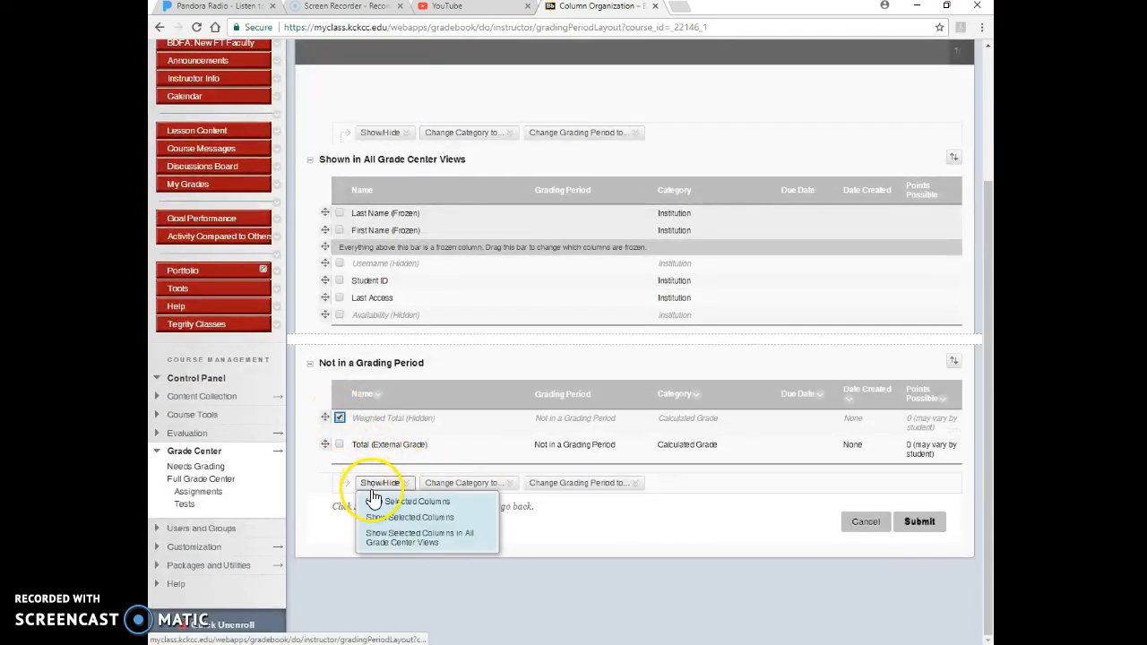
click(375, 504)
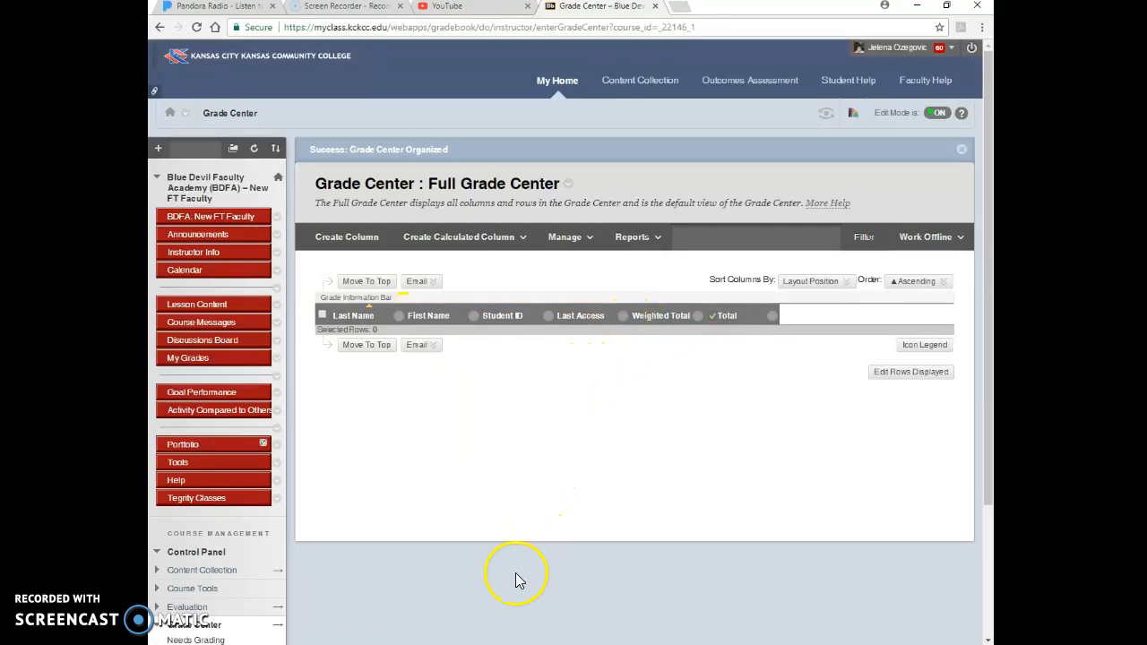
- Switch to the course syllabus in Word to review the evaluation percentages, and return to the Grade Center
click(513, 644)
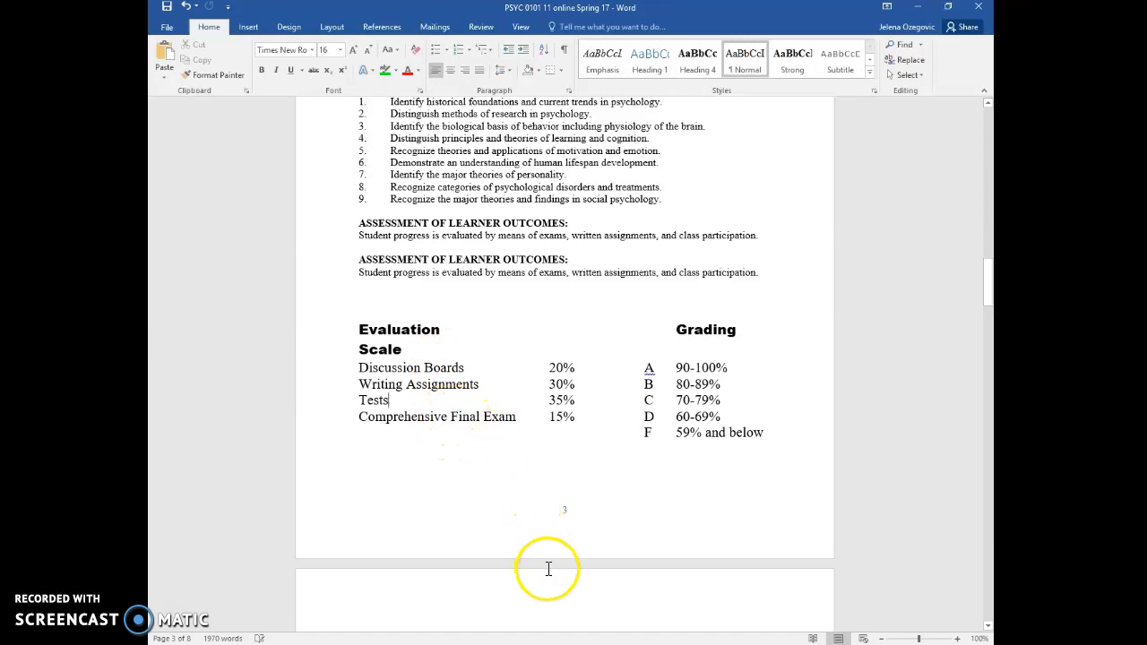
key(alt+Tab)
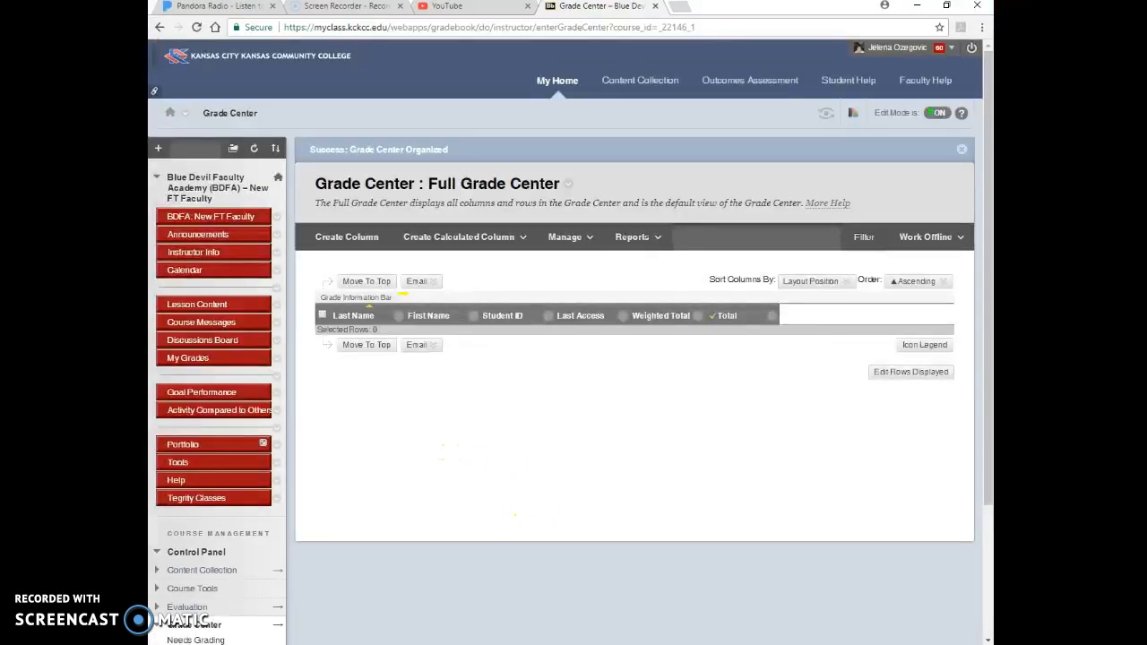
- Delete the Final Exam and Writing Assignments categories from the Grade Center categories and confirm the deletion
click(565, 237)
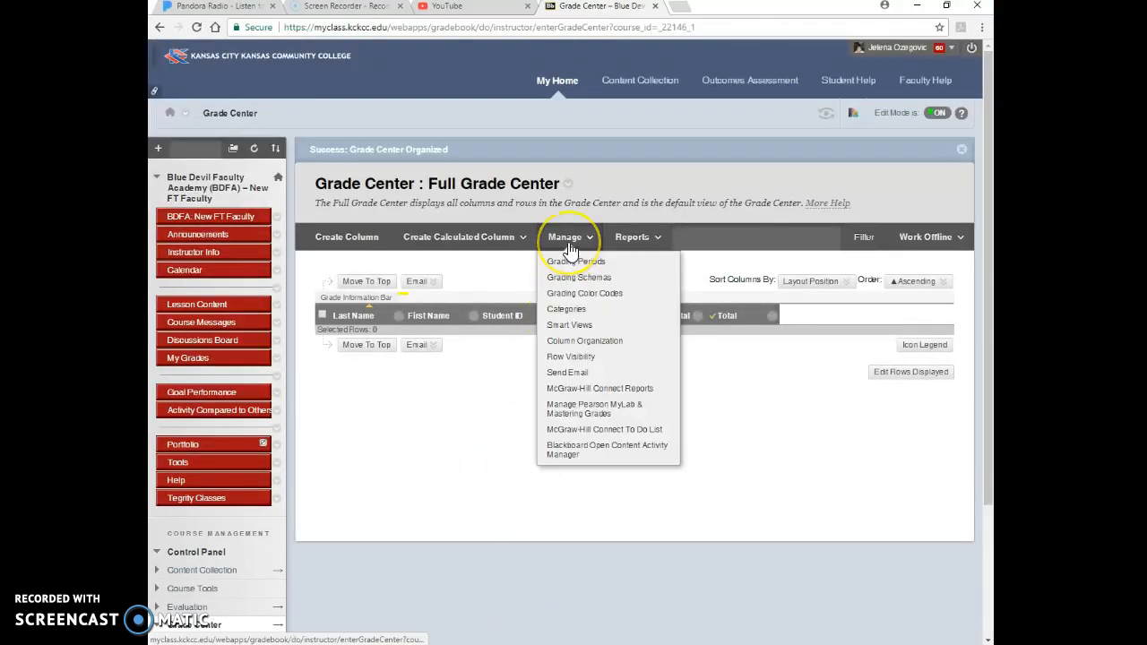
click(567, 311)
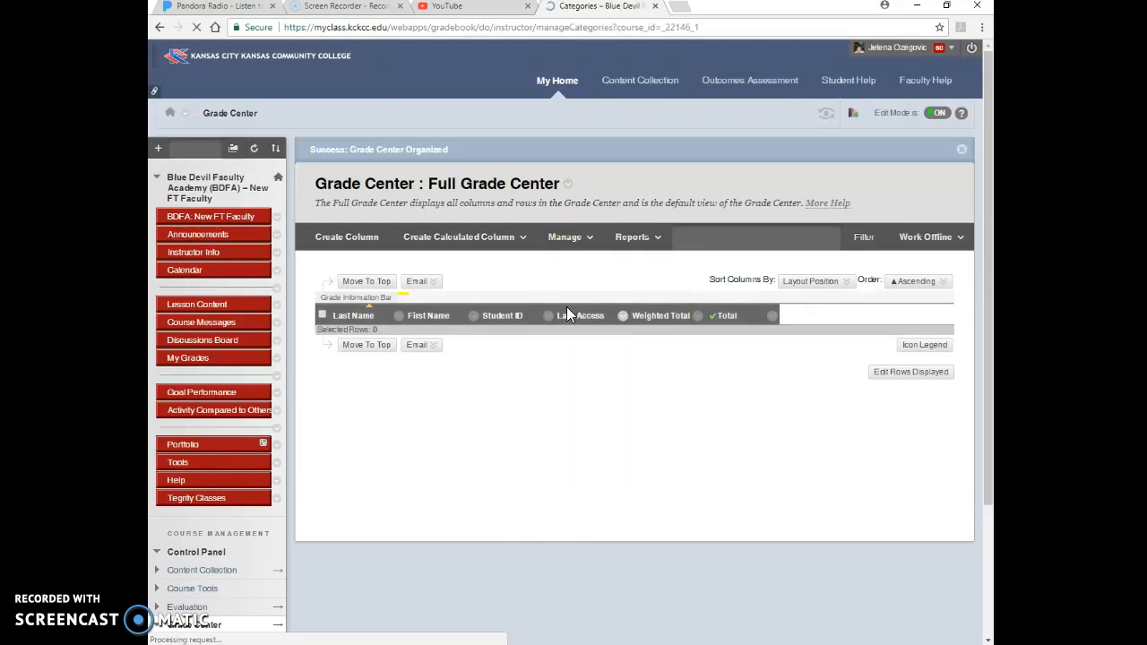
click(324, 409)
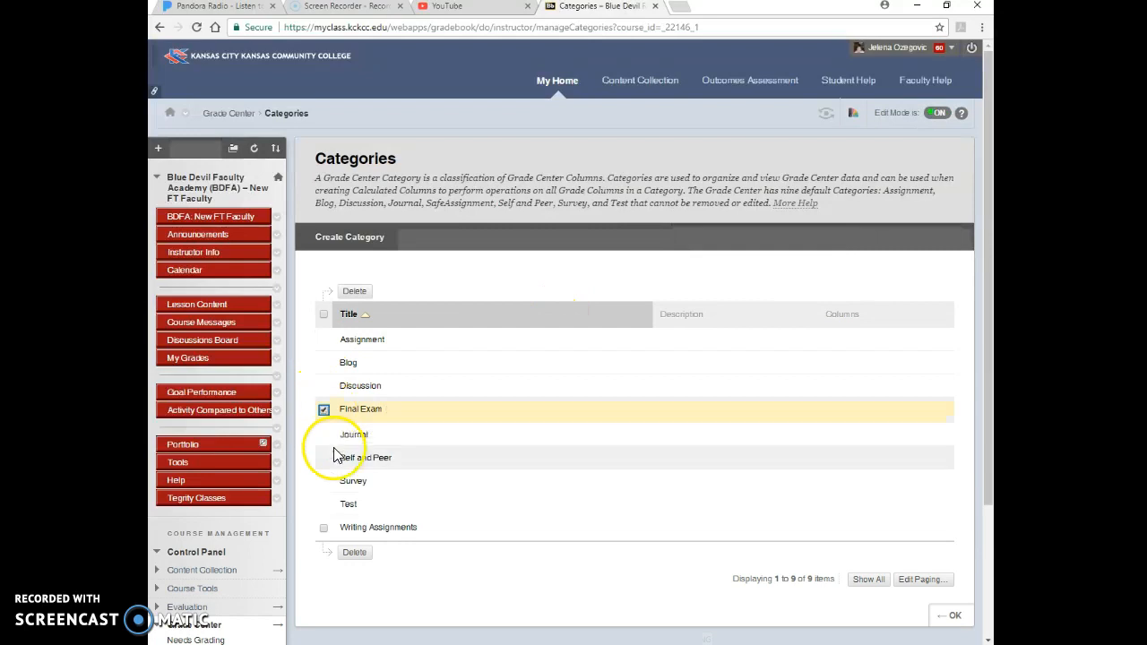
click(323, 528)
click(355, 552)
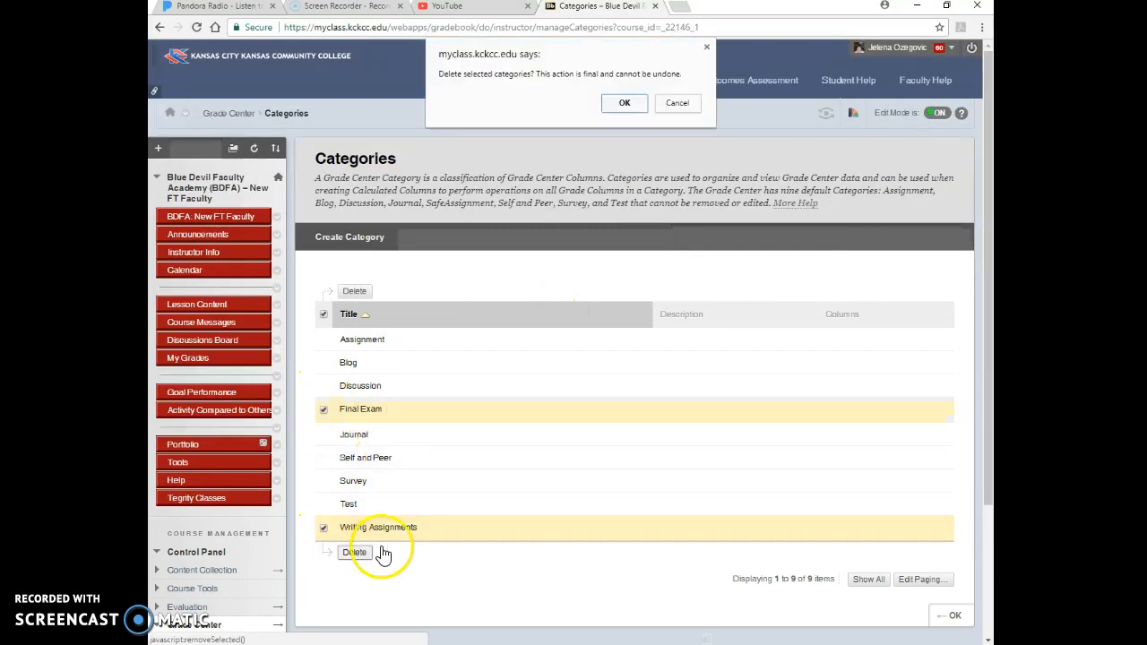
click(628, 100)
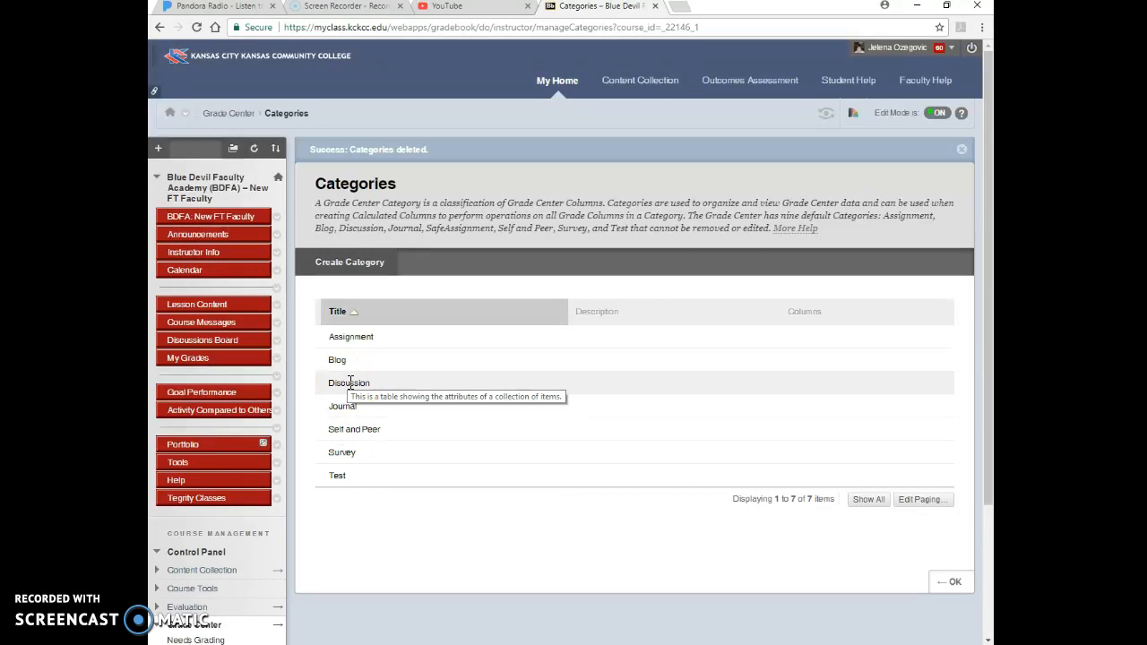
- Create two grade categories named Writing Assignments and Final Exam, and return to the Full Grade Center
click(358, 267)
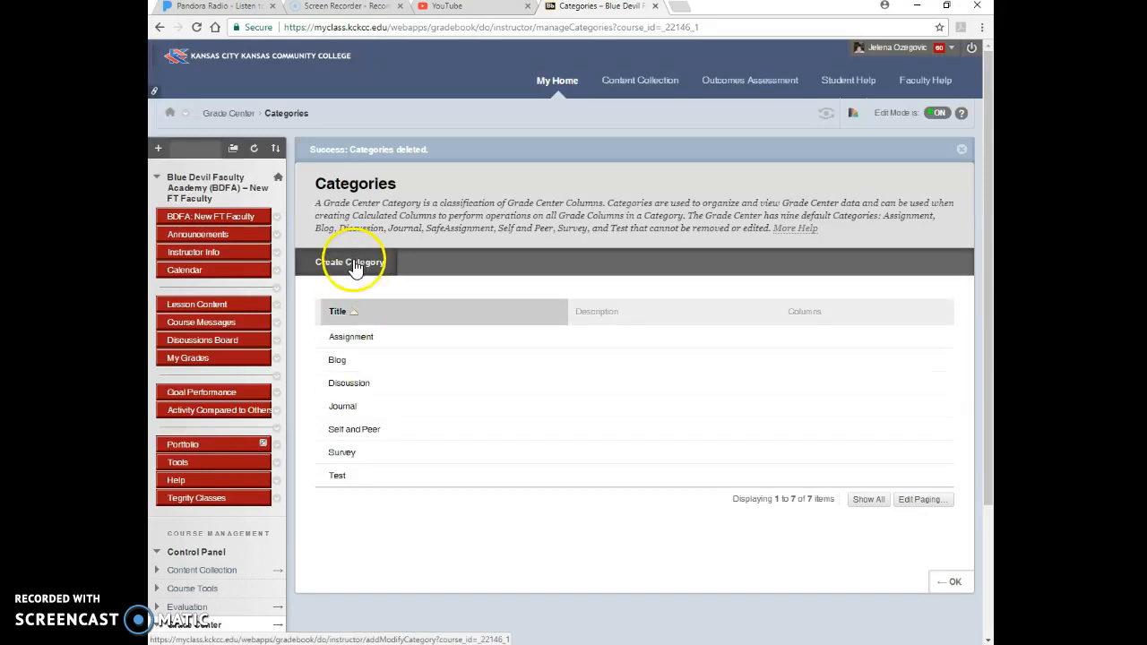
click(499, 299)
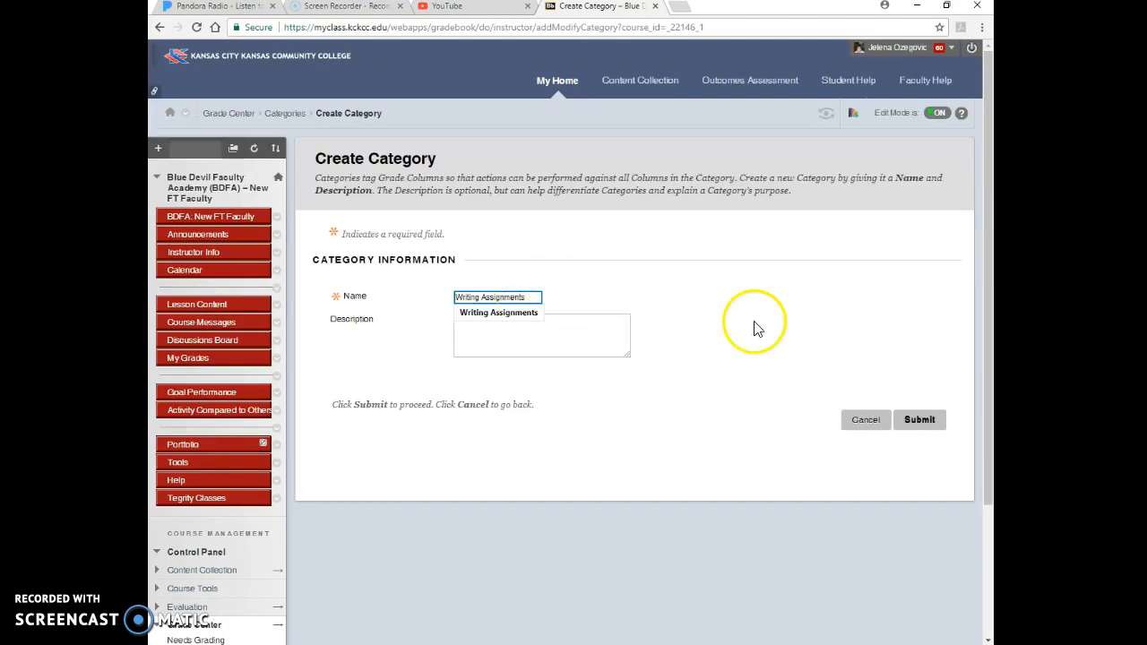
click(923, 420)
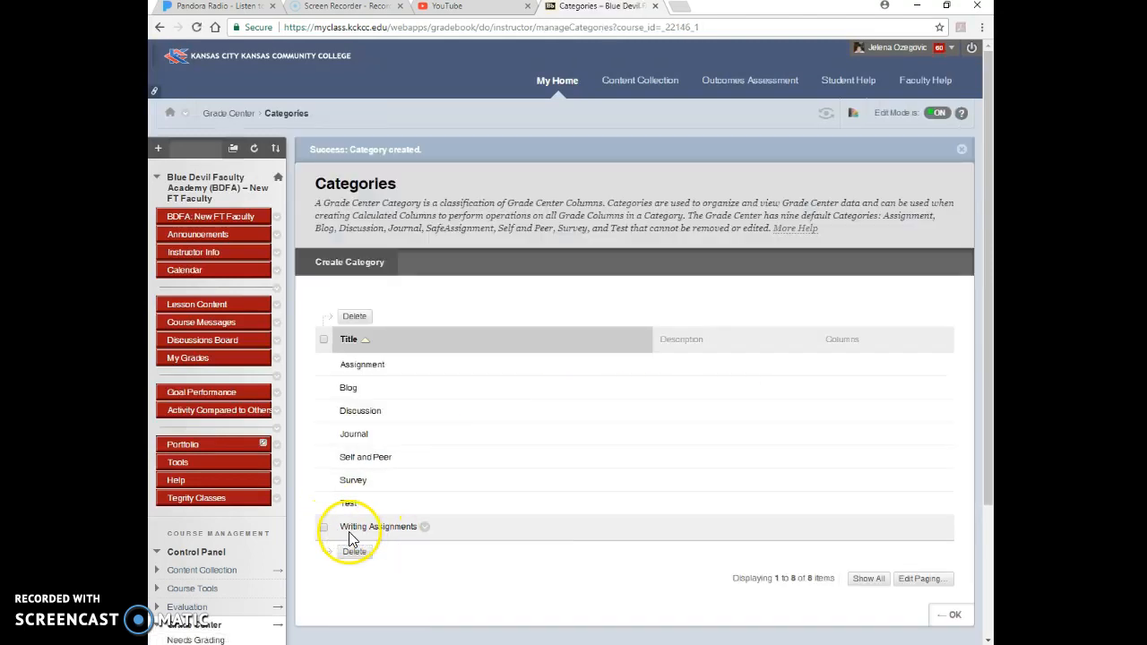
click(348, 271)
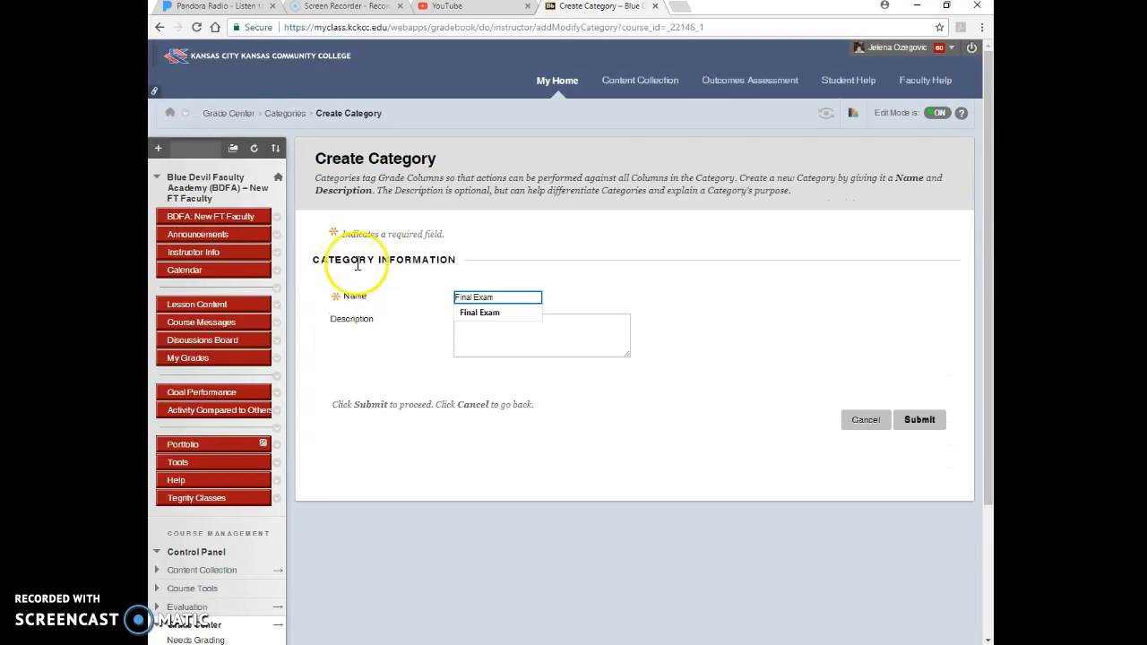
click(920, 420)
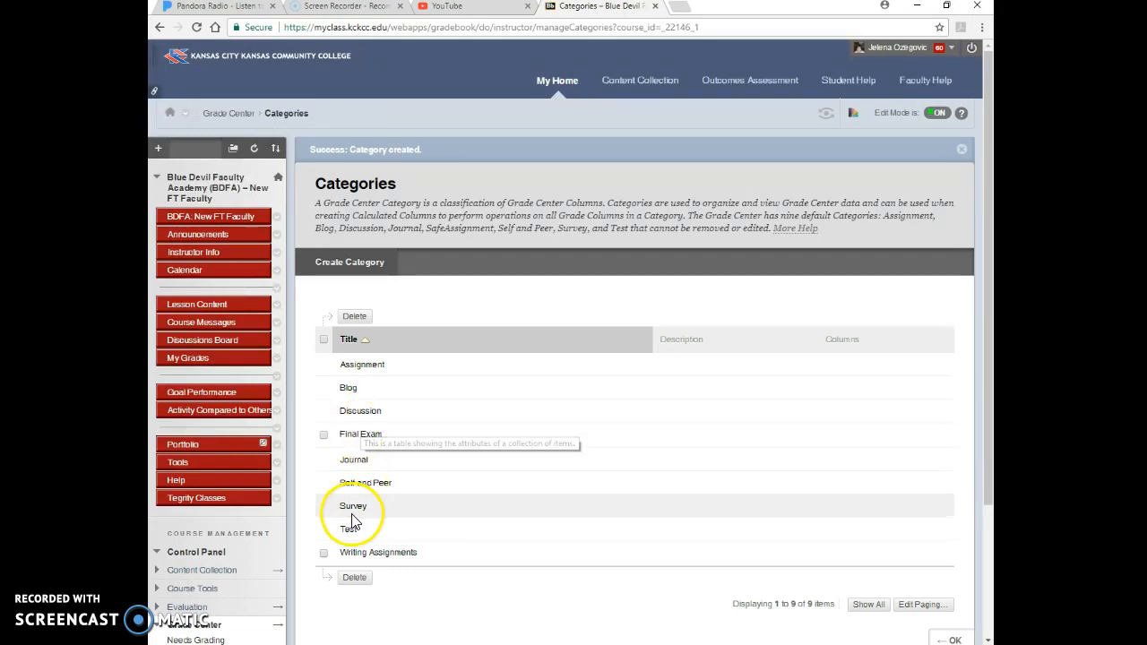
click(952, 639)
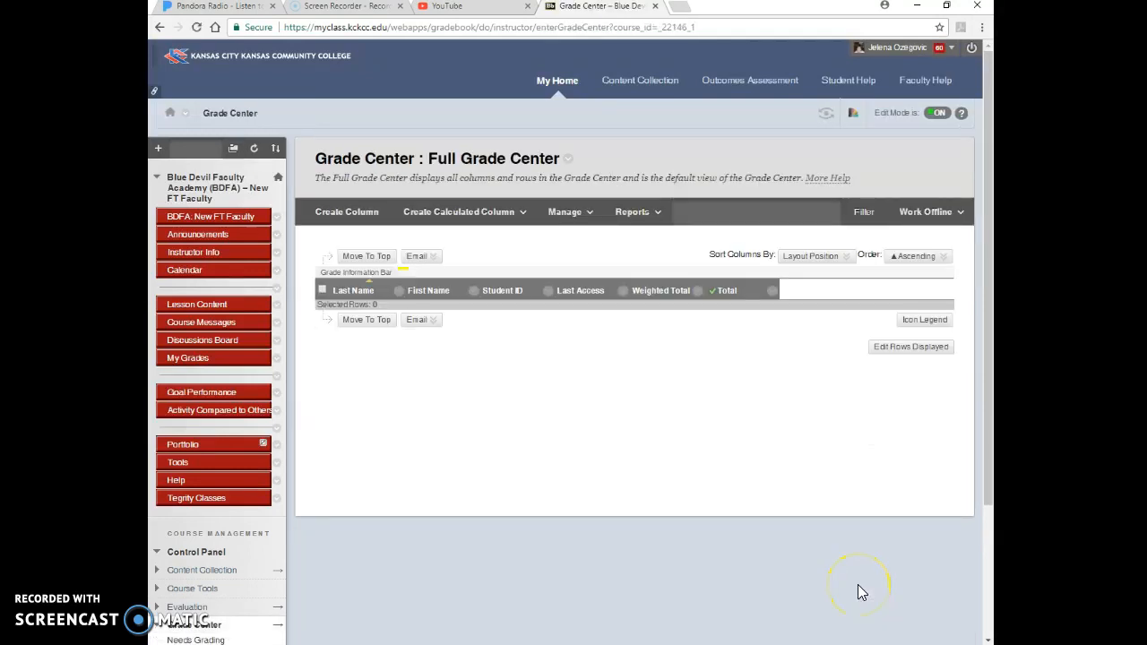
- Open the Weighted Total column's information for editing and set its Grade Center Name to Course Grade
mouse_move(659, 298)
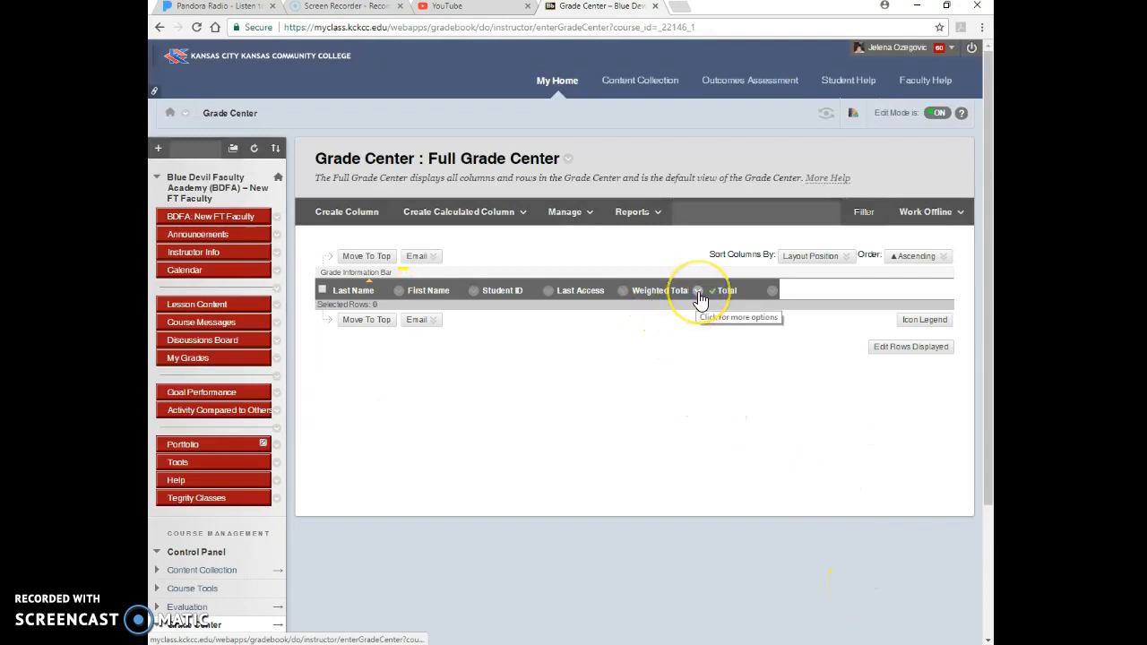
click(698, 292)
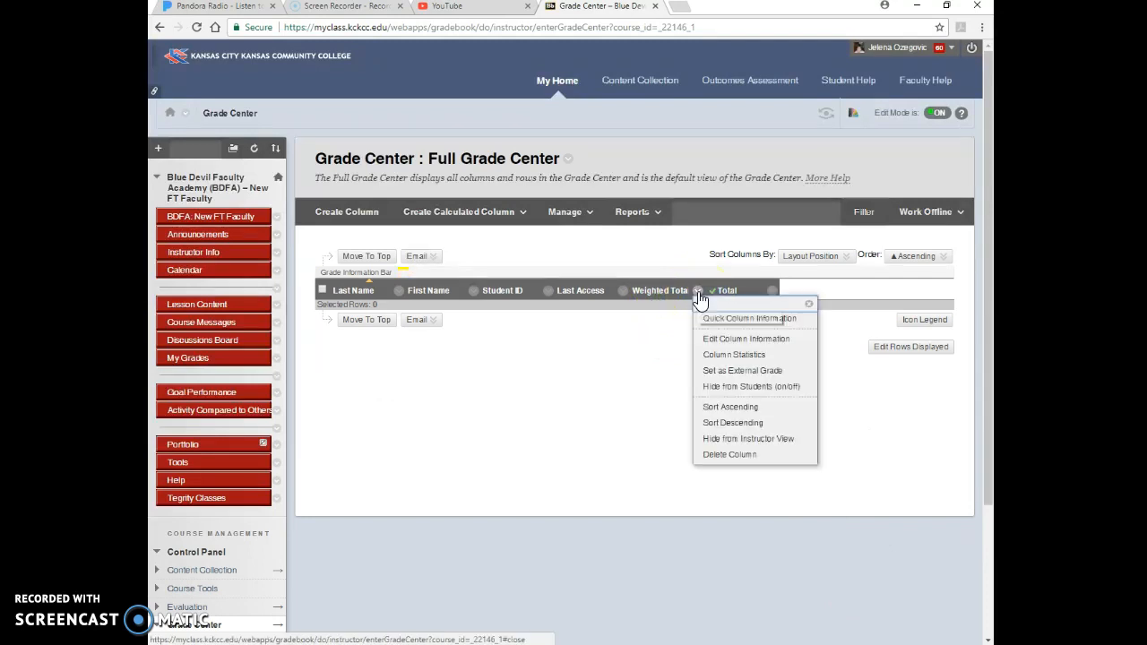
click(714, 341)
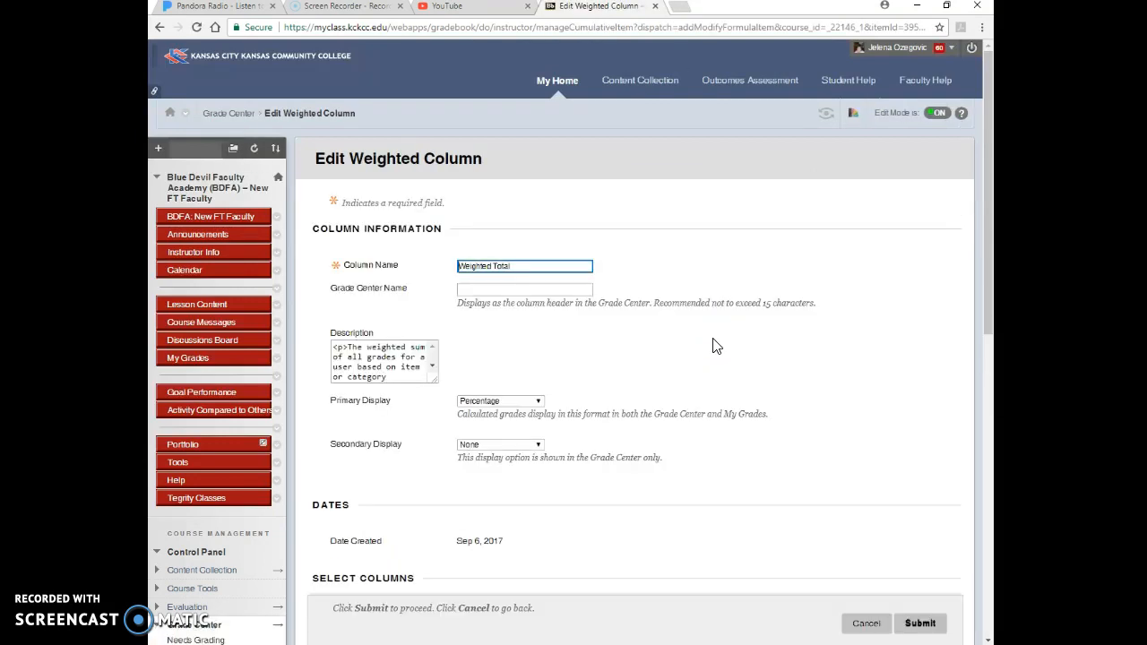
click(514, 267)
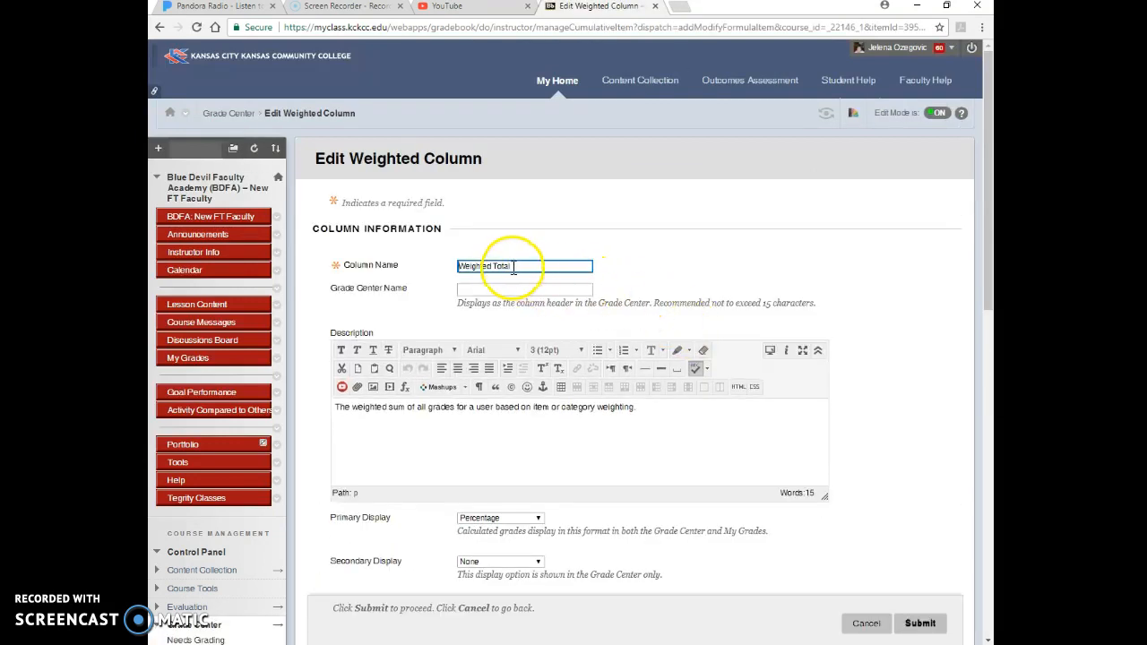
click(492, 288)
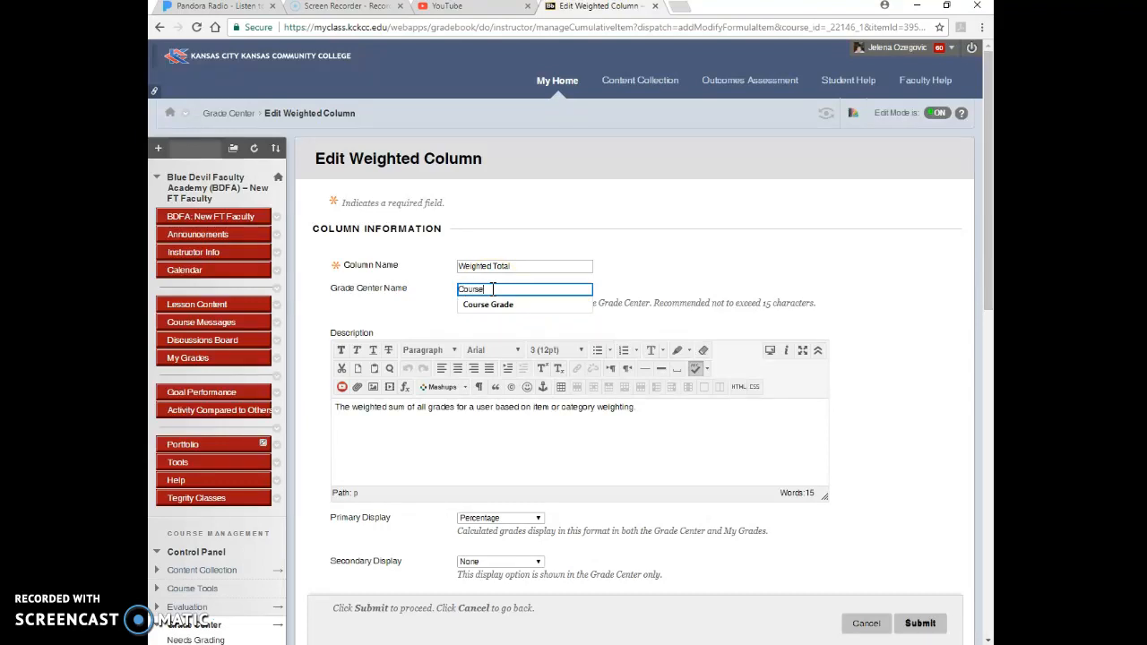
click(493, 305)
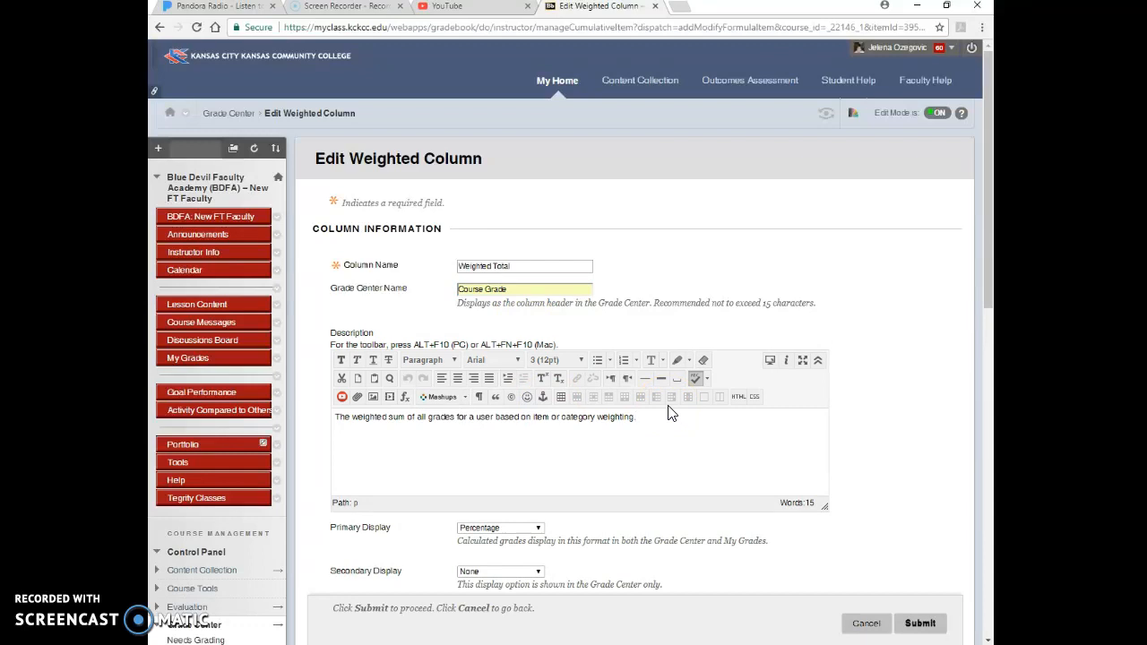
- Append "Discussion Boards 20%; Writing Assignments 30%; Tests 35%; Final Exam 15%. total: 100%" to the weighted column's description
text(Discussion Boards 20%; Writing Assignments)
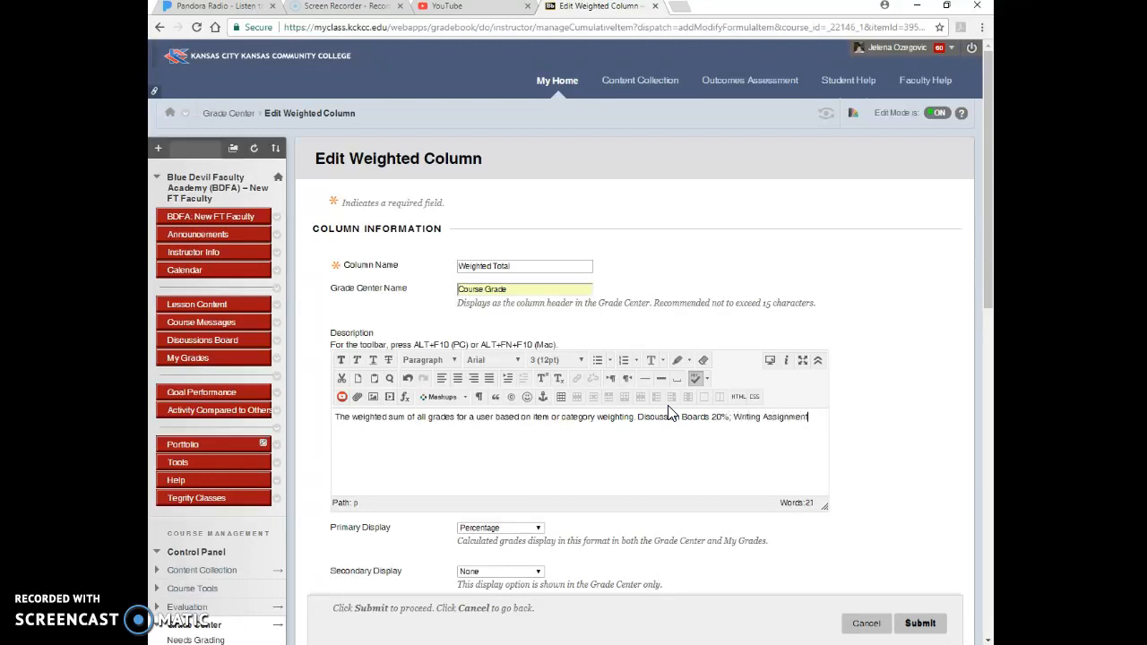
text( 4)
key(BackSpace)
text(30%; Tests 35%; Final Exam 15%. total: 100%)
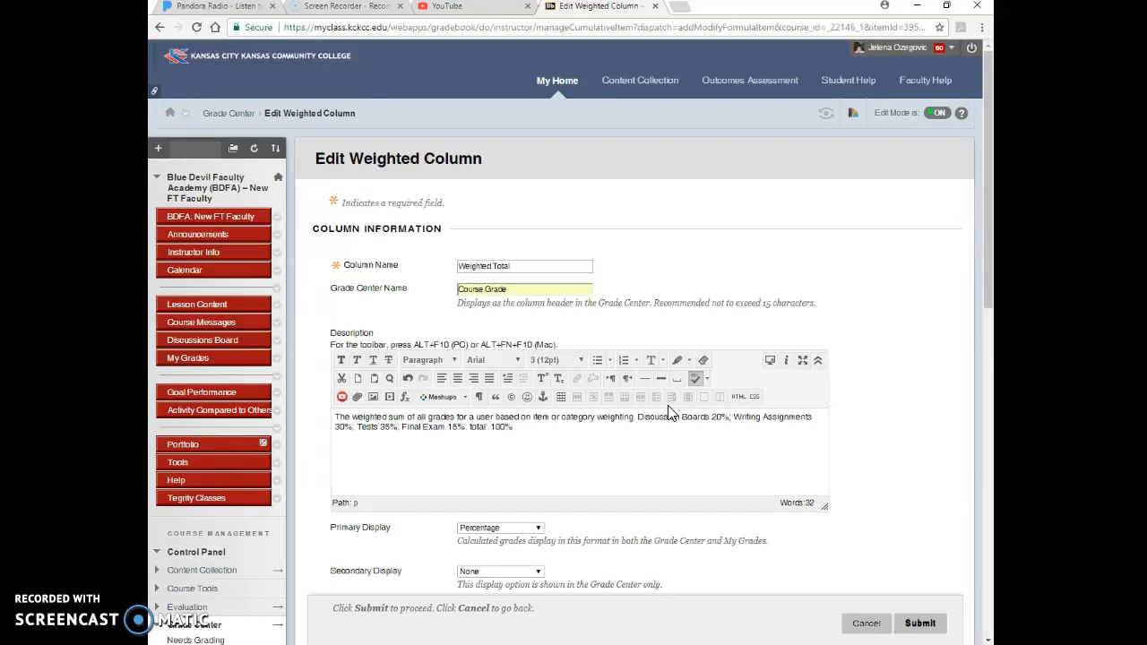
- Include the Test, Discussion, Writing Assignments and Final Exam categories in the weighted grade's selected columns
scroll(628, 422, down, 2)
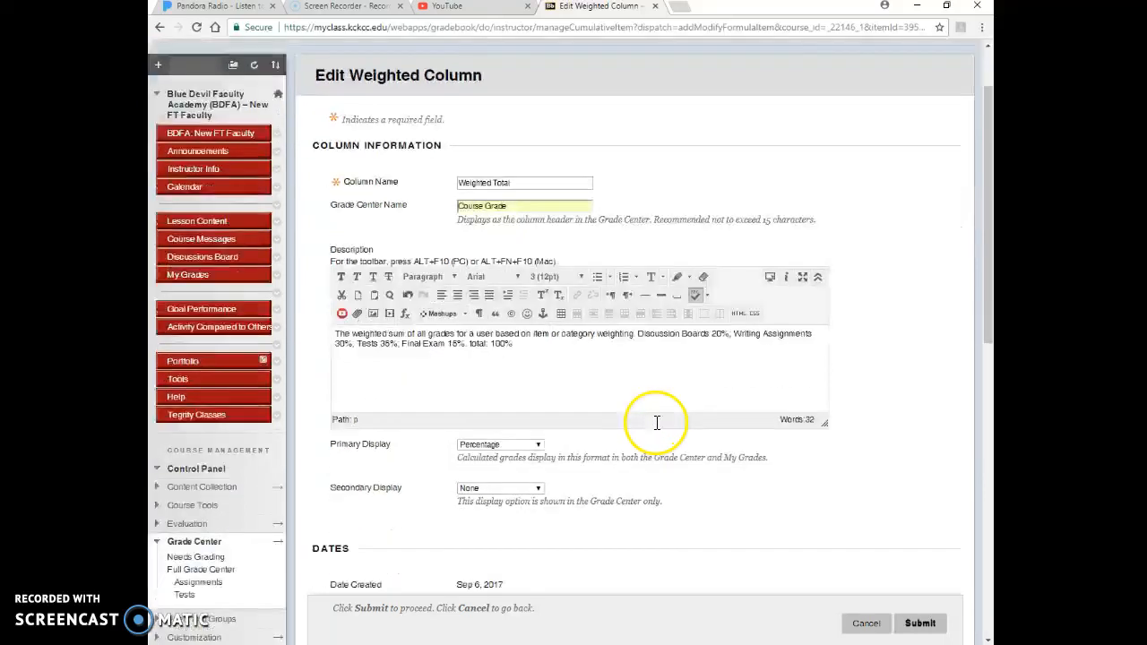
scroll(657, 430, down, 1)
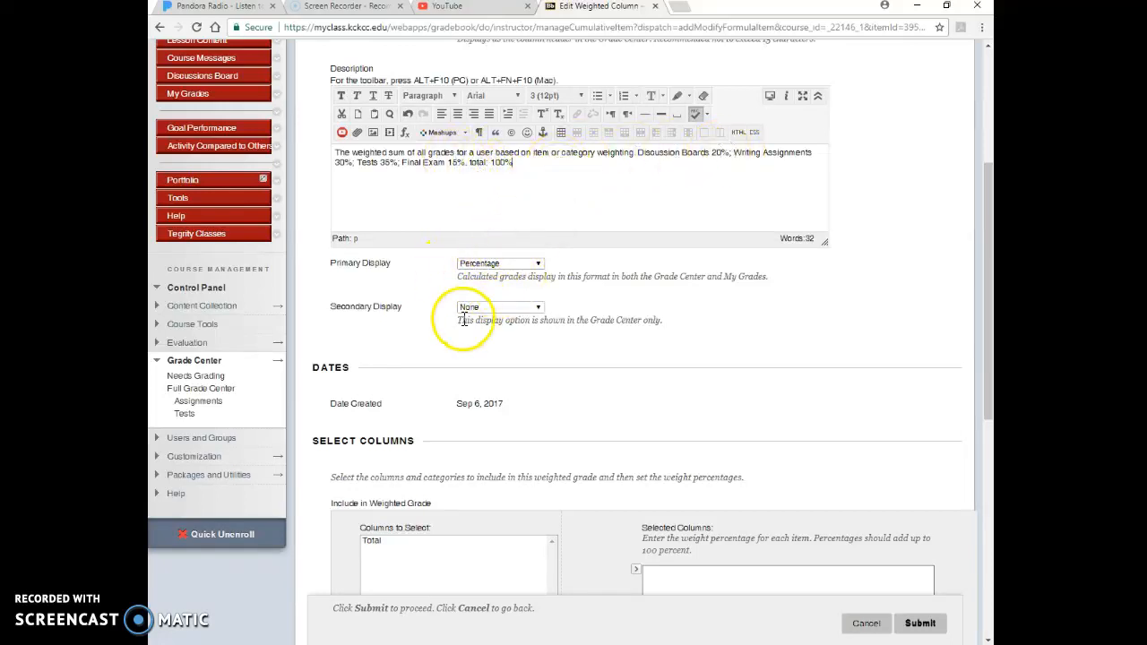
scroll(468, 310, down, 2)
scroll(506, 238, down, 4)
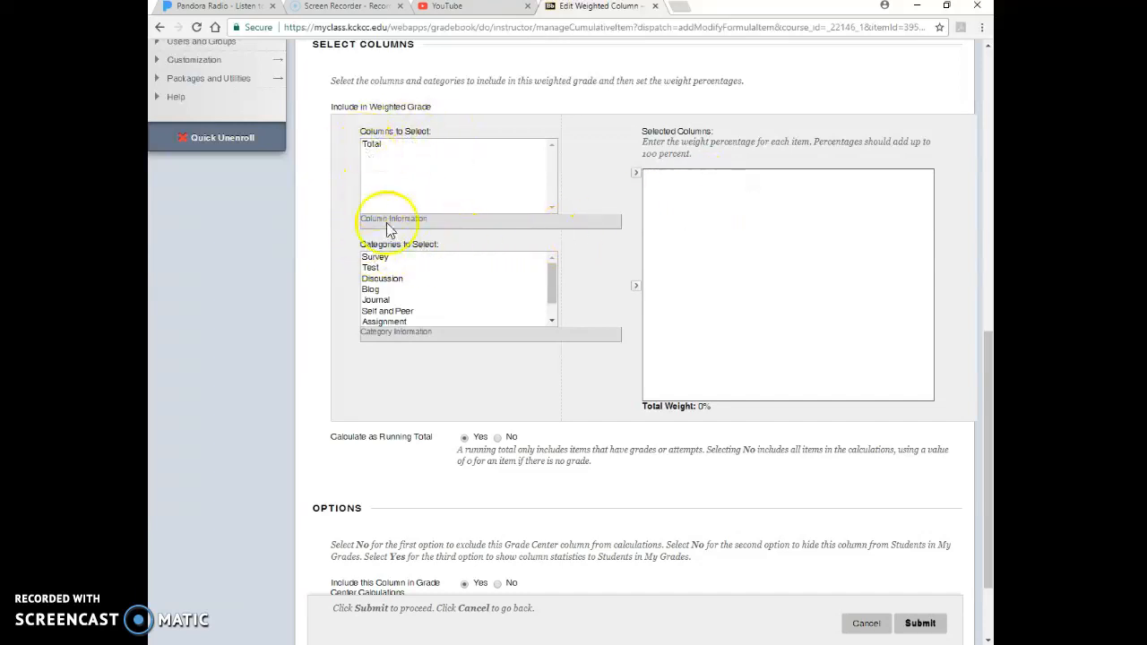
click(371, 269)
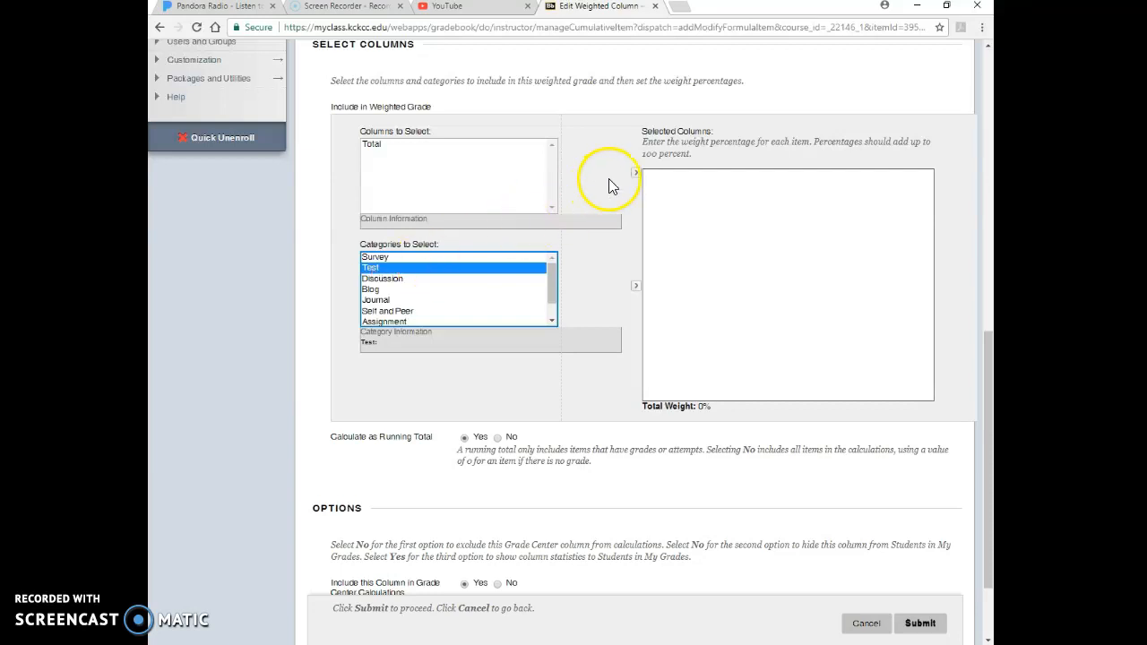
click(637, 289)
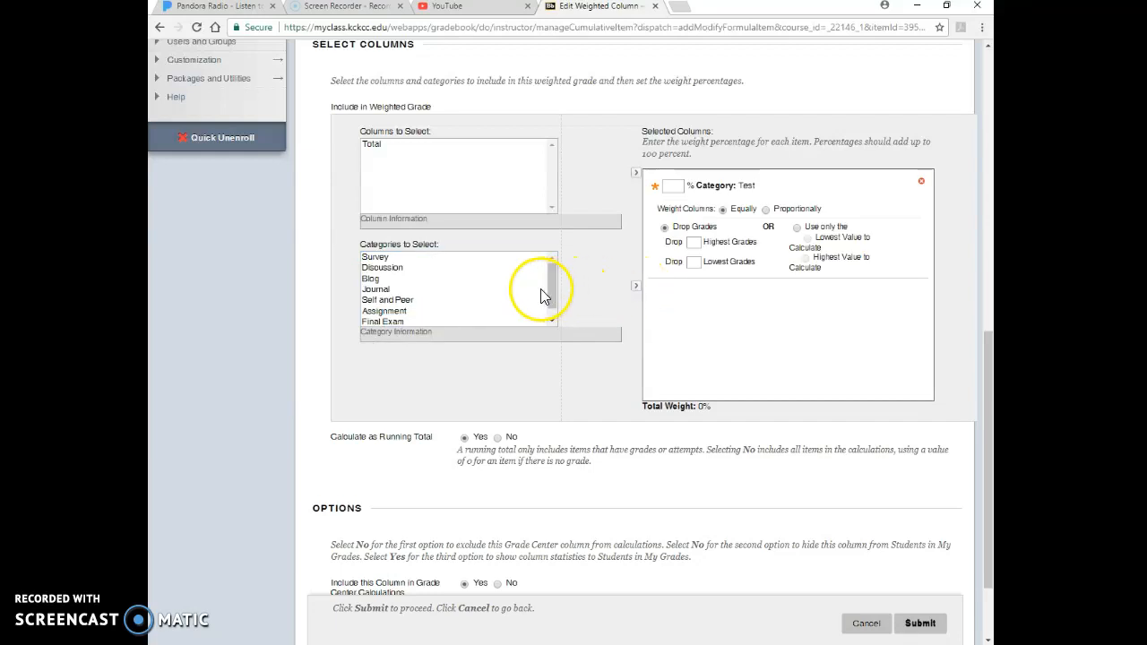
click(390, 268)
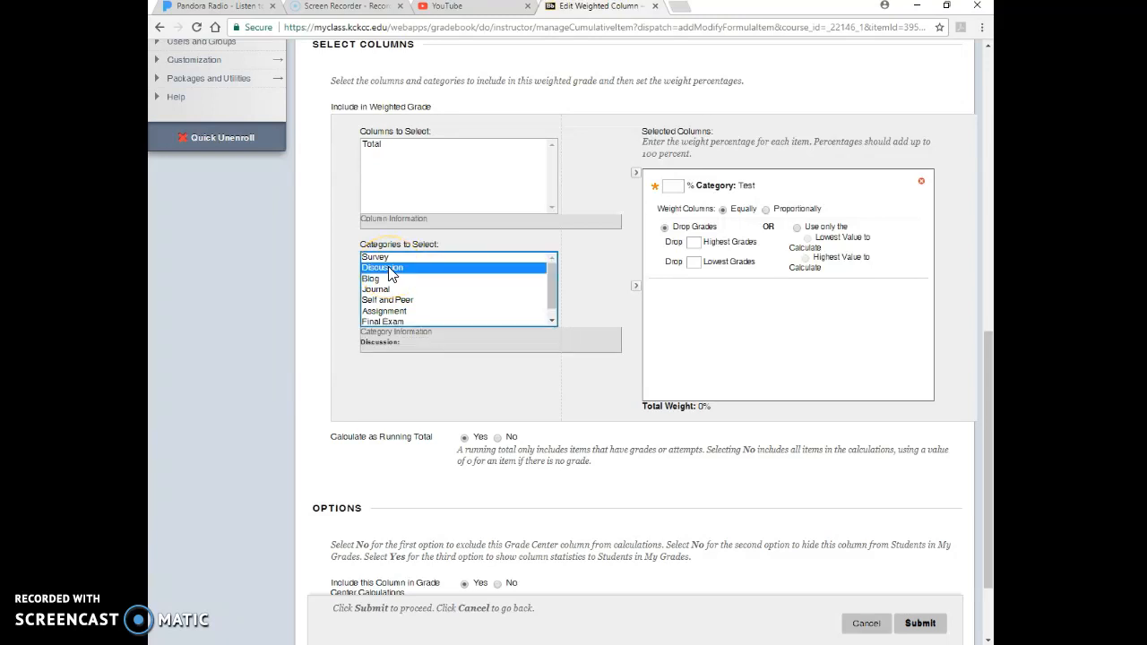
click(637, 286)
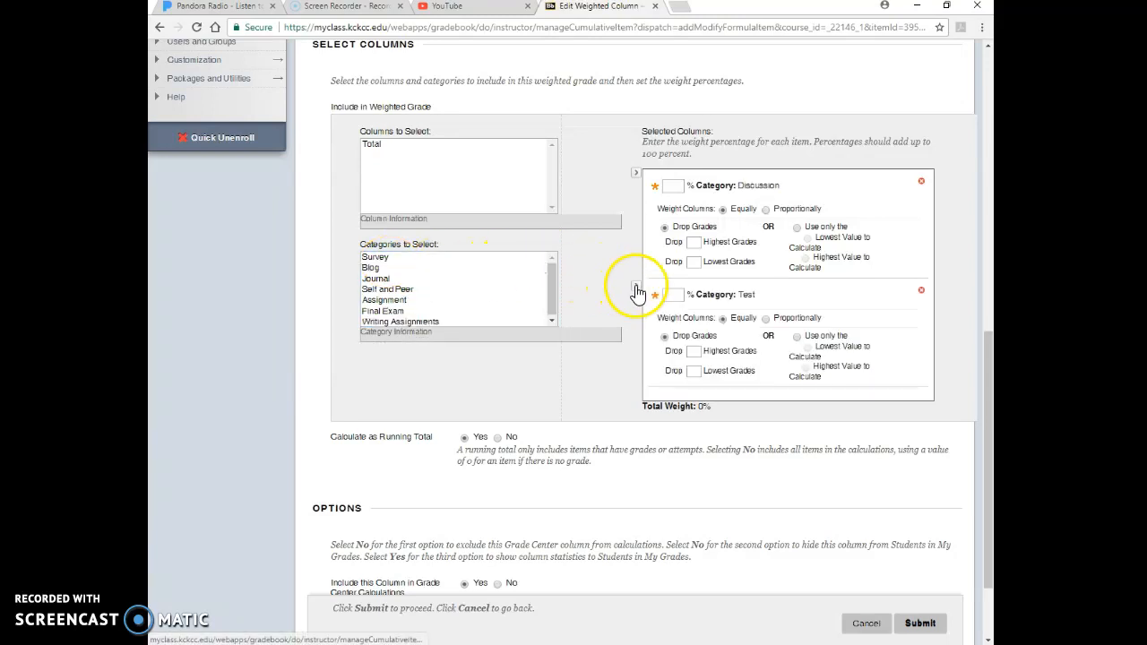
click(431, 321)
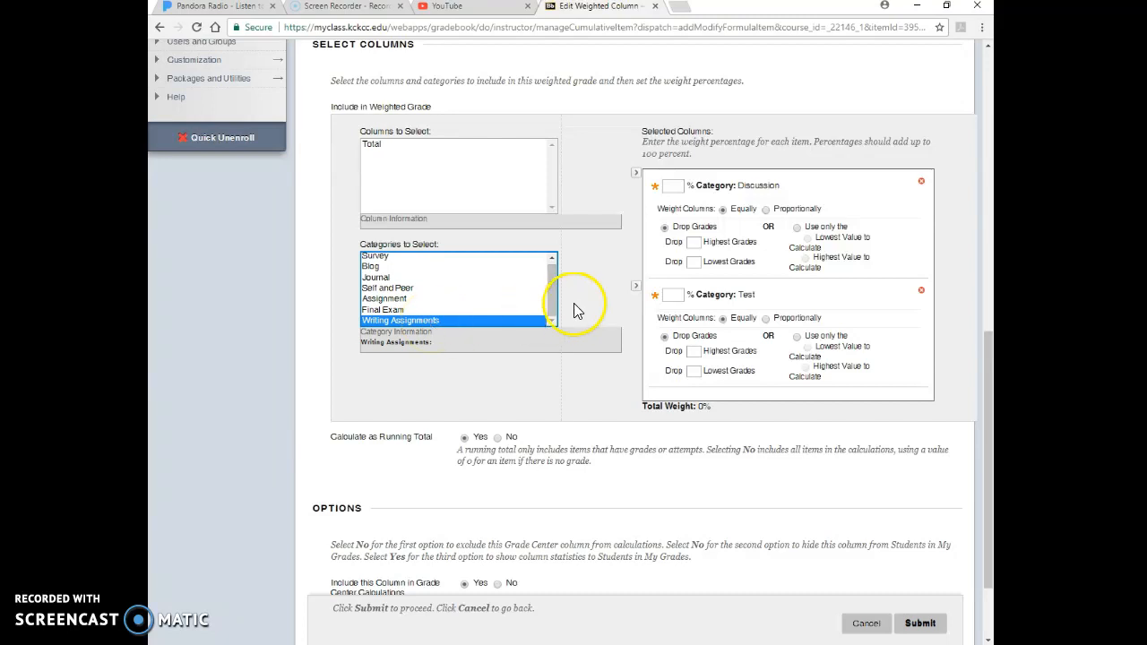
click(636, 287)
click(399, 311)
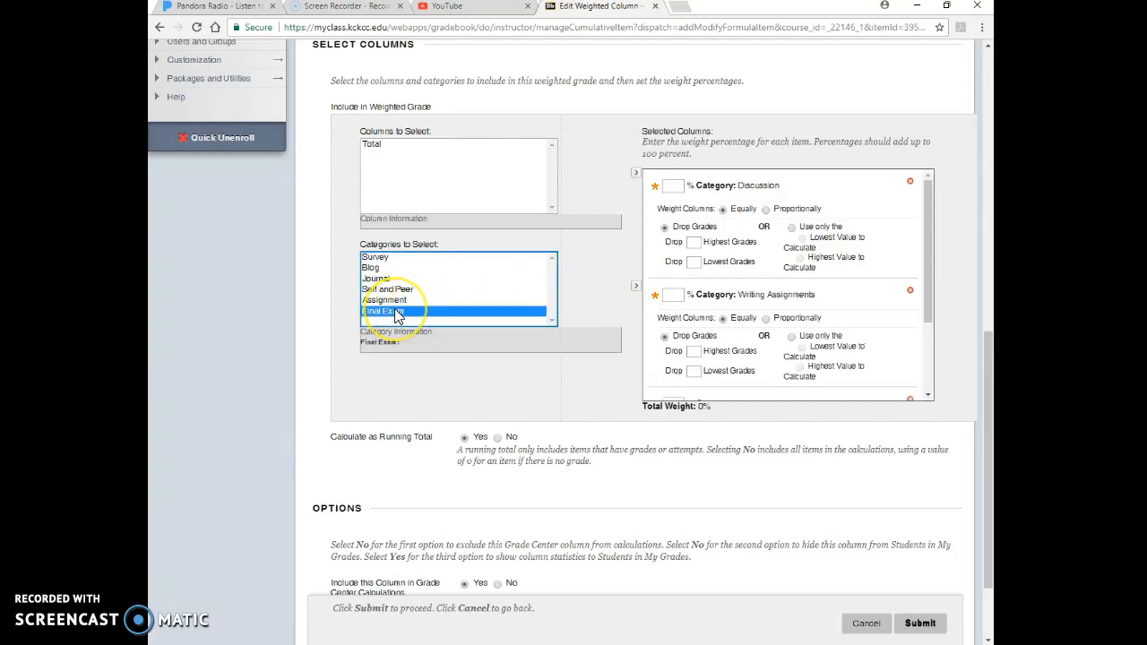
click(636, 287)
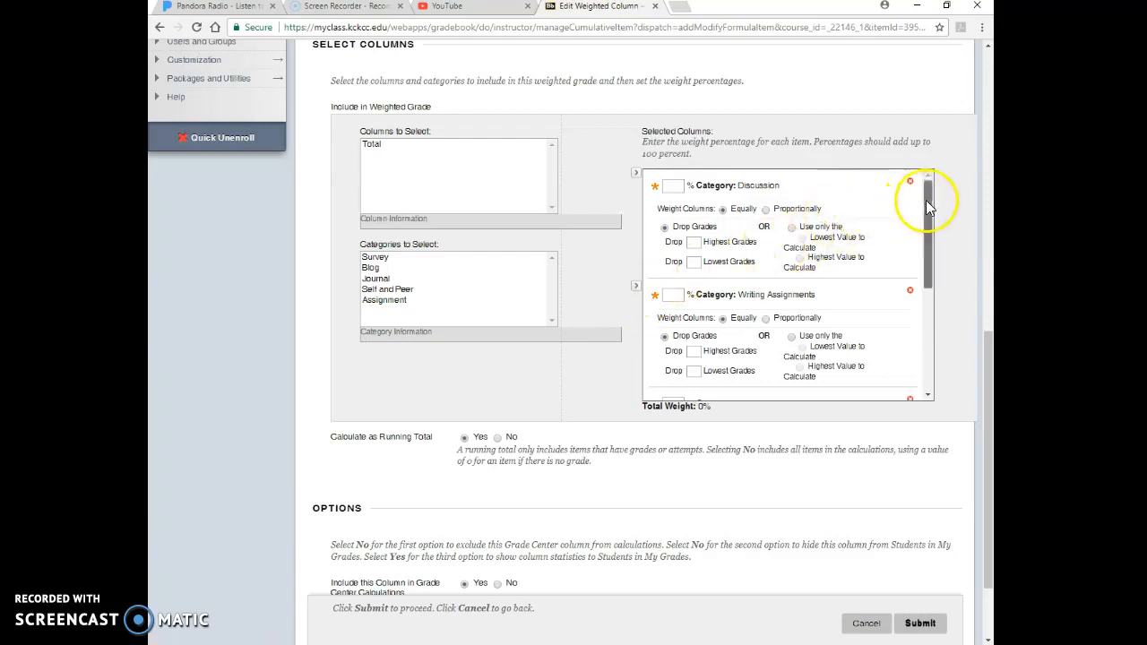
- Set the category weights to 20% for Discussion, 30% for Writing Assignments, 15% for Final Exam and 35% for Test
click(674, 186)
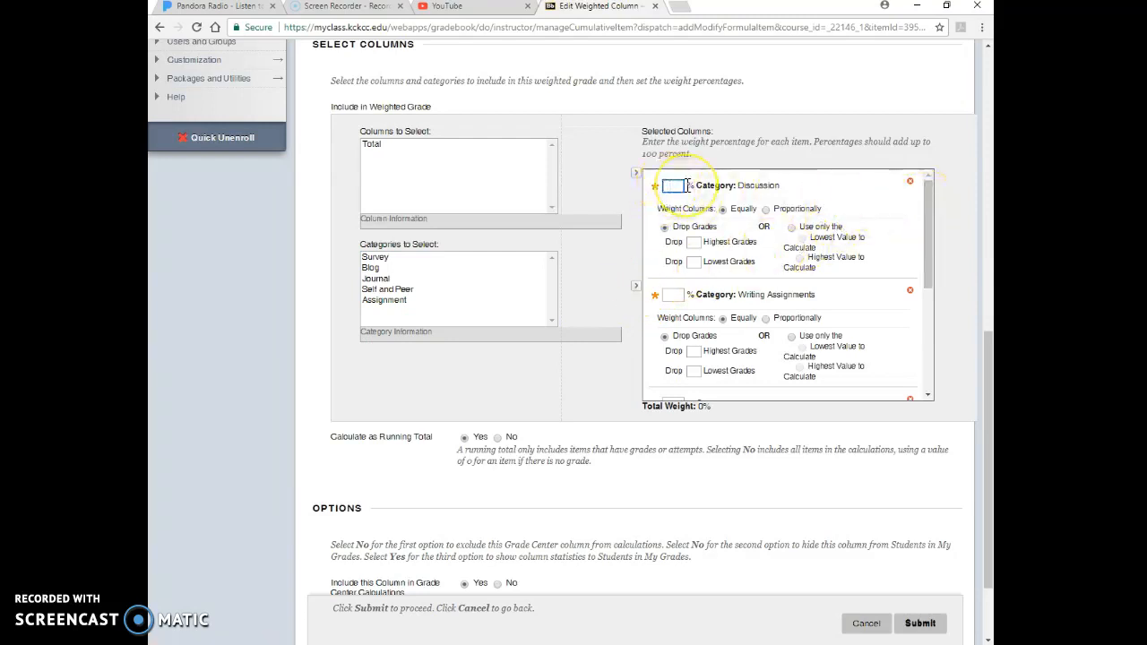
text(20)
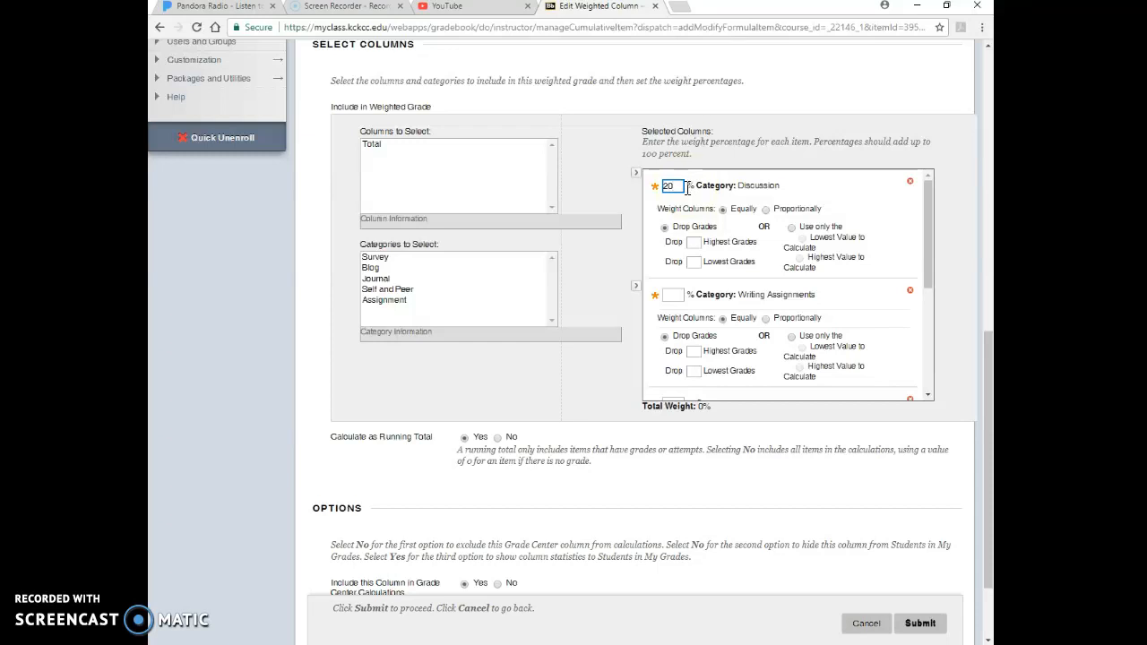
click(679, 294)
text(30)
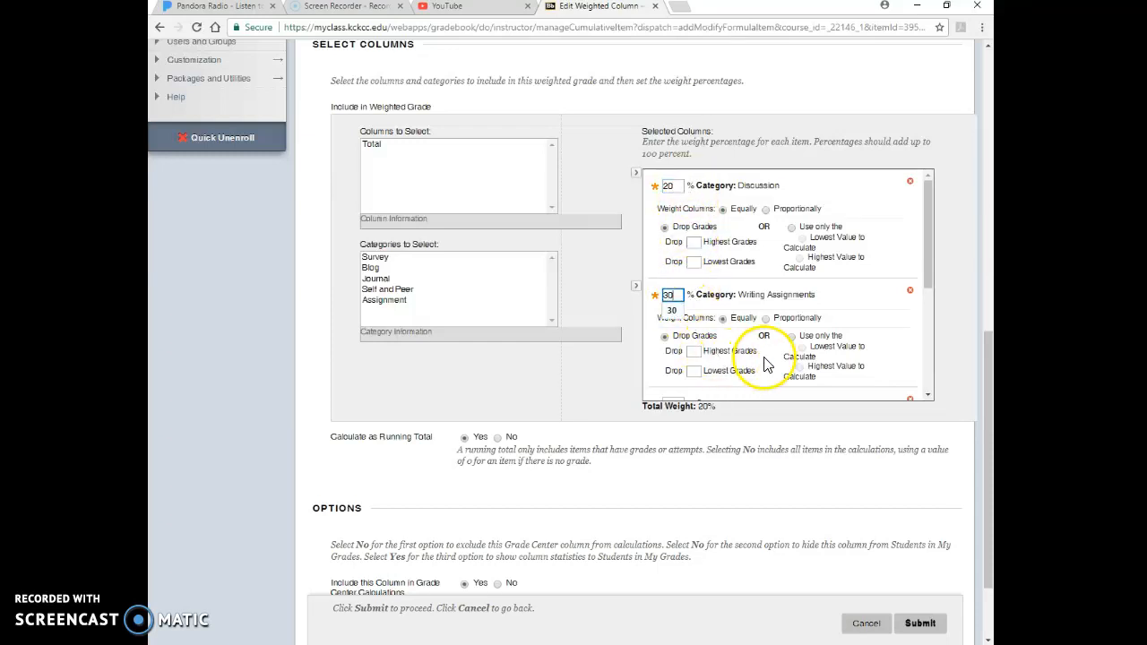
scroll(766, 364, down, 2)
click(674, 272)
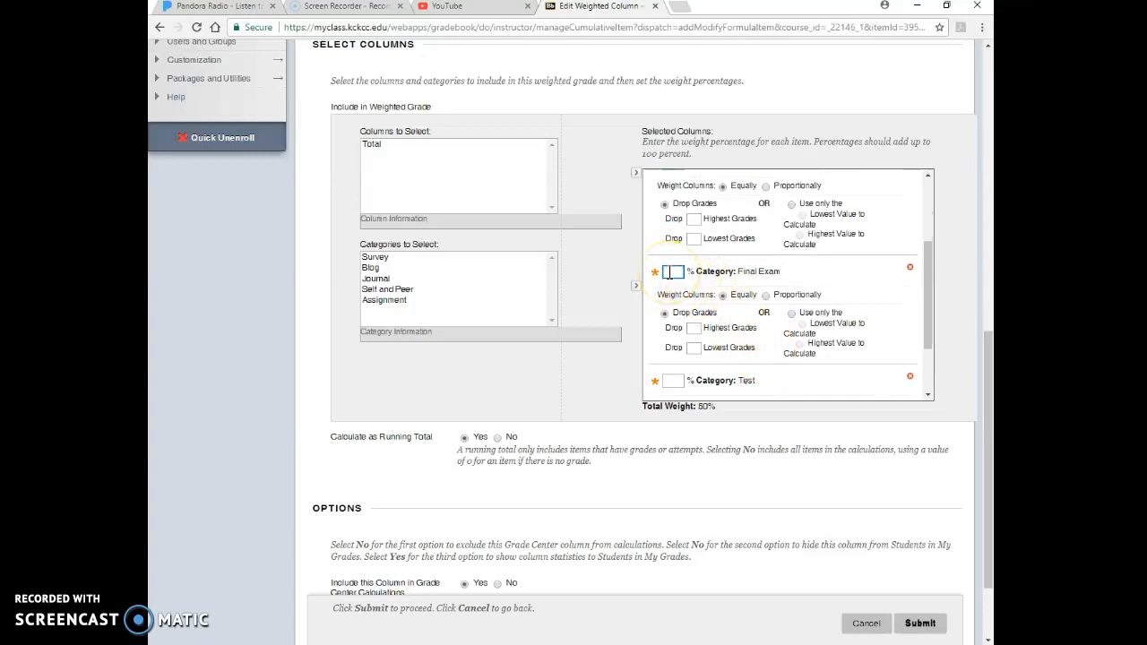
text(15)
click(757, 416)
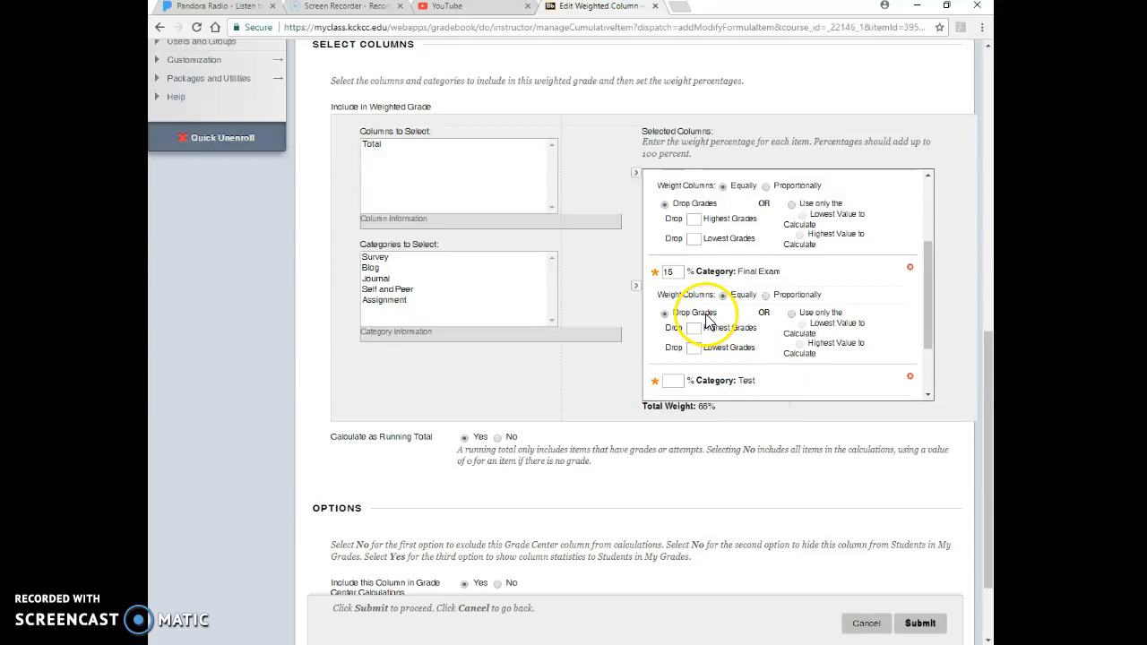
scroll(708, 320, down, 2)
click(673, 294)
text(35)
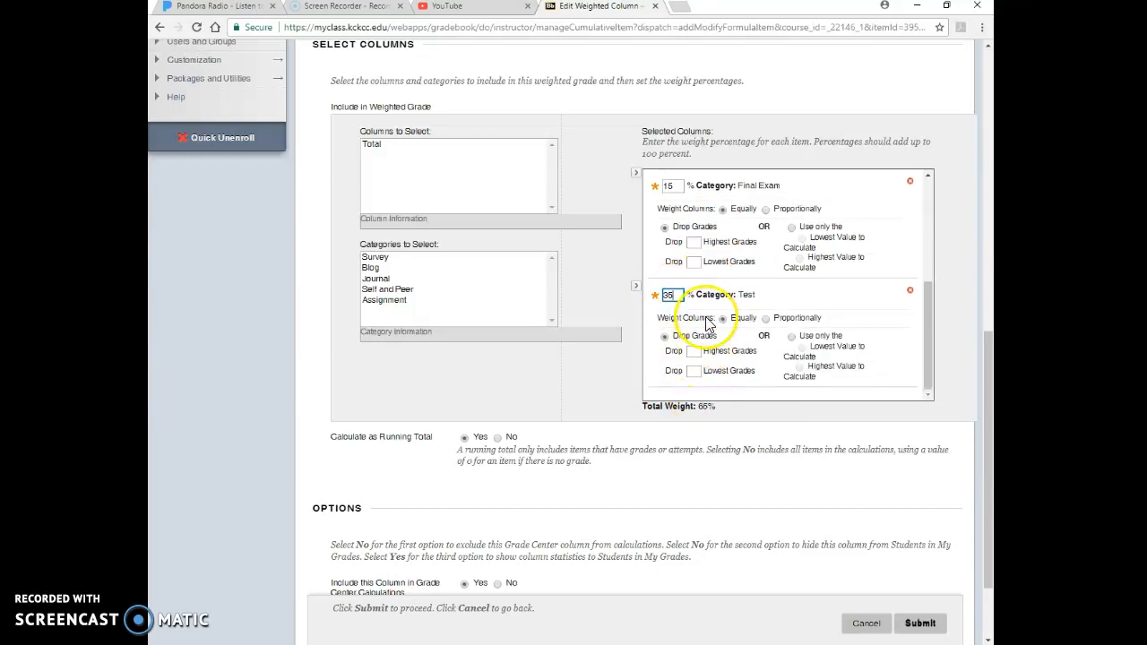
- Save the Course Grade weighted column with its category weights and default display options
click(732, 427)
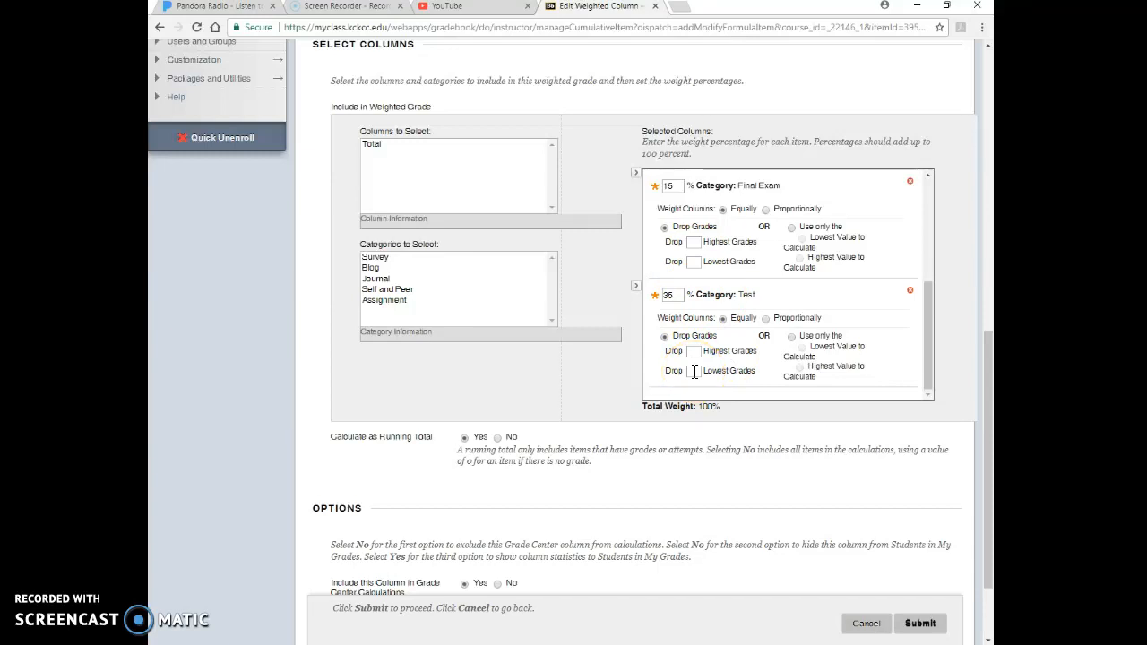
click(688, 371)
click(753, 373)
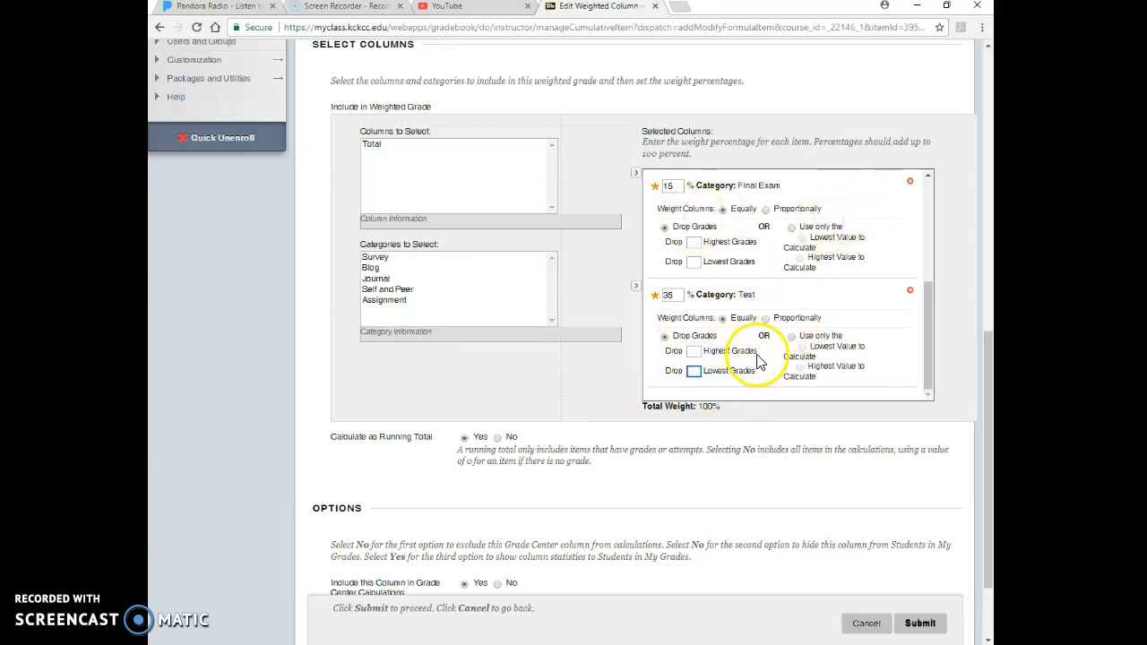
scroll(760, 364, down, 3)
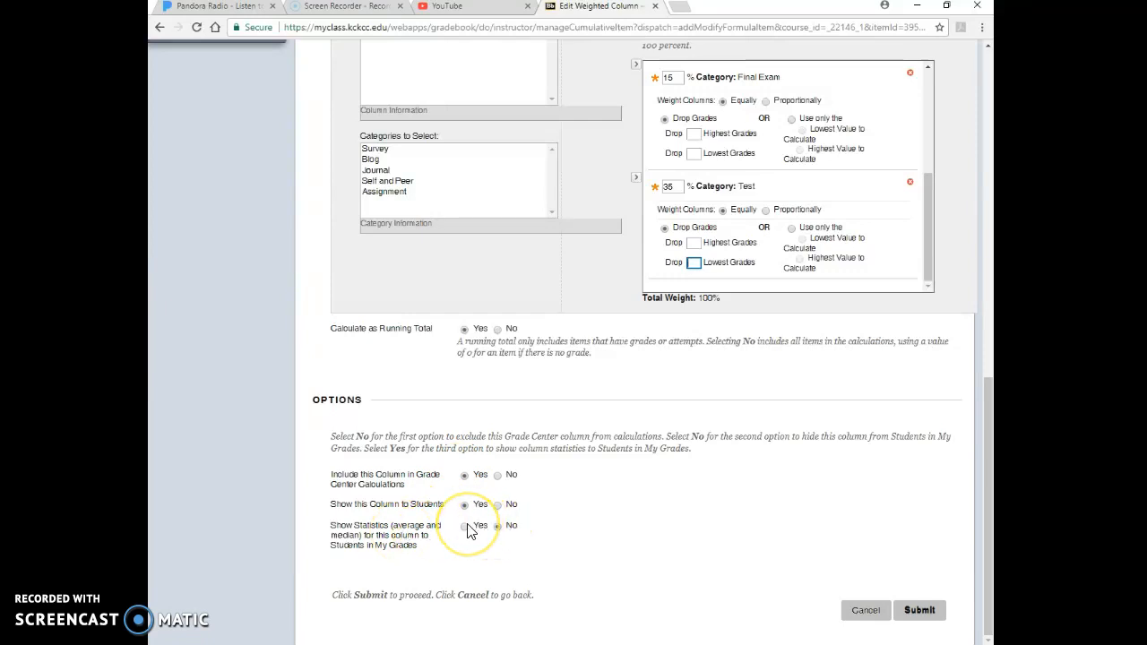
click(932, 610)
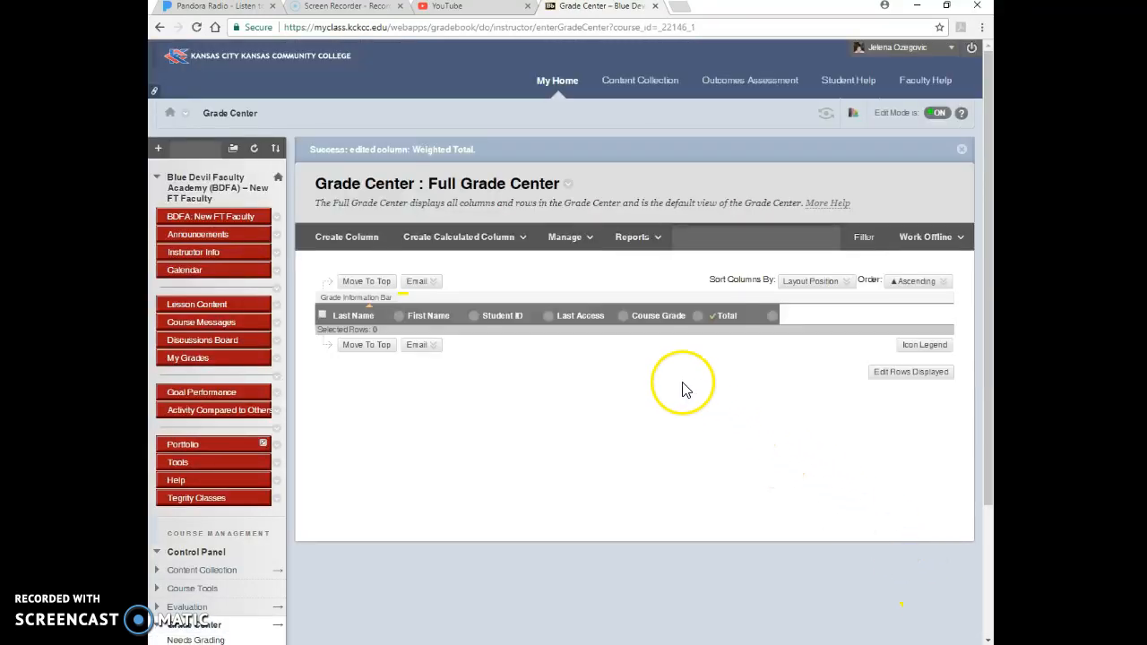
- Start a new grade column in the Full Grade Center and name it Exam 1
mouse_move(653, 323)
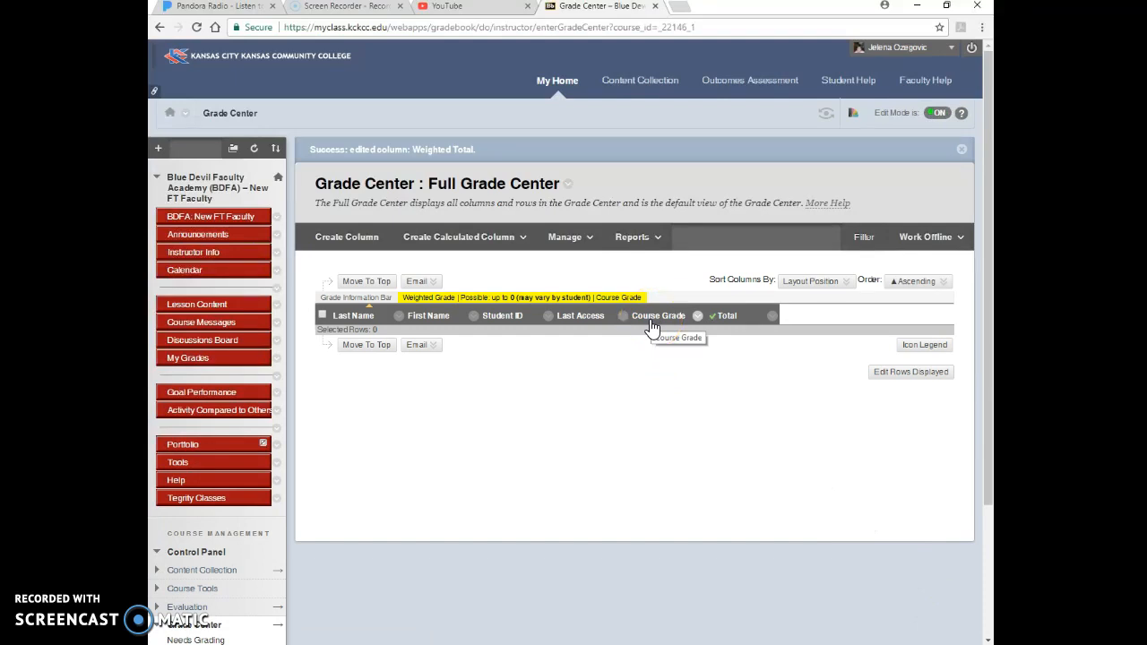
click(650, 325)
click(409, 237)
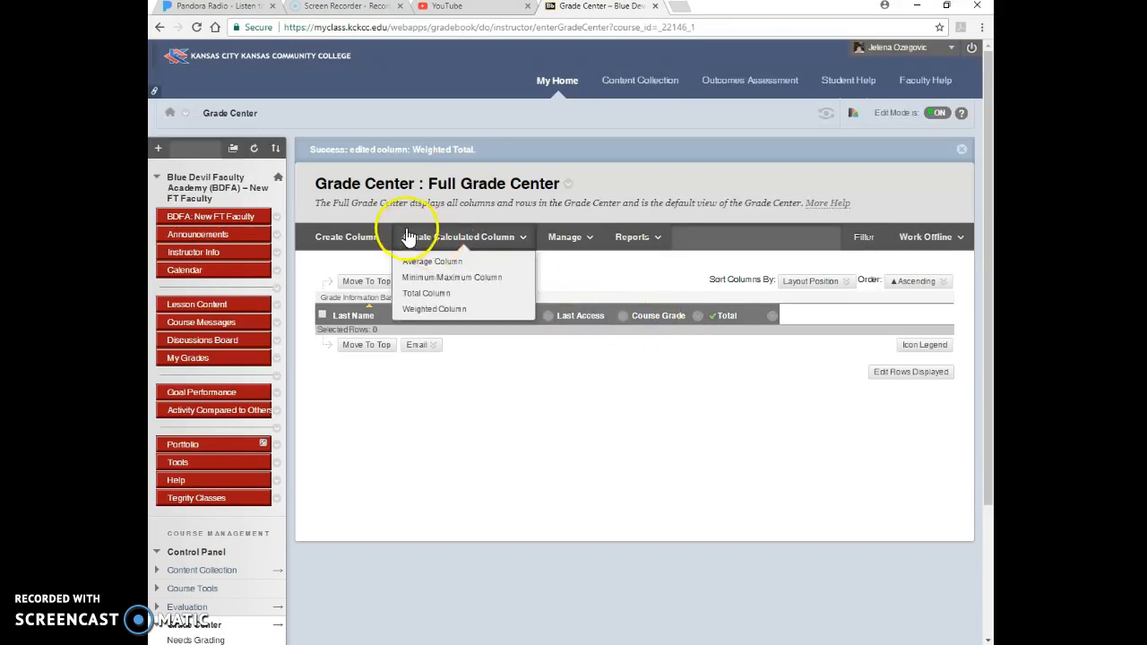
click(356, 241)
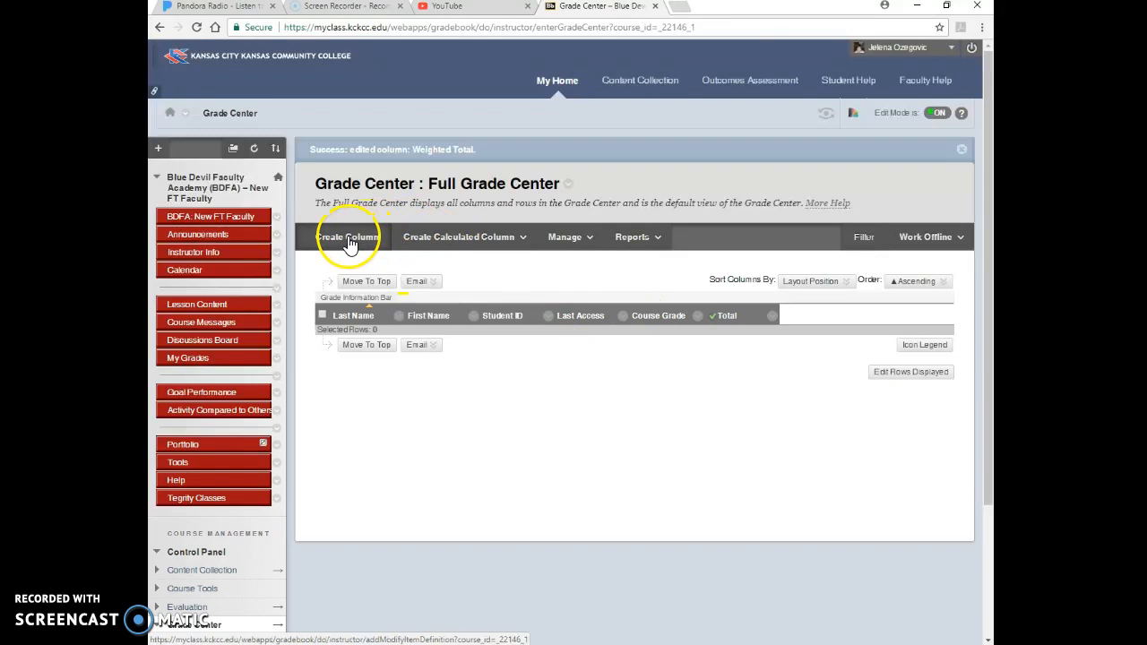
click(349, 244)
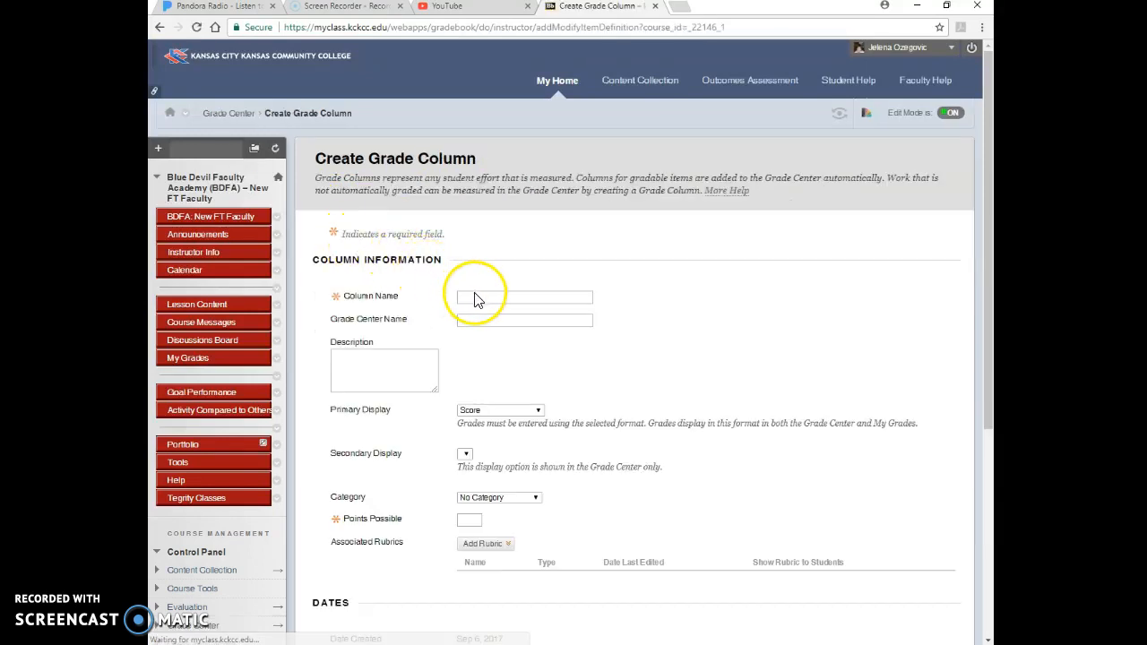
click(481, 297)
text(Exam)
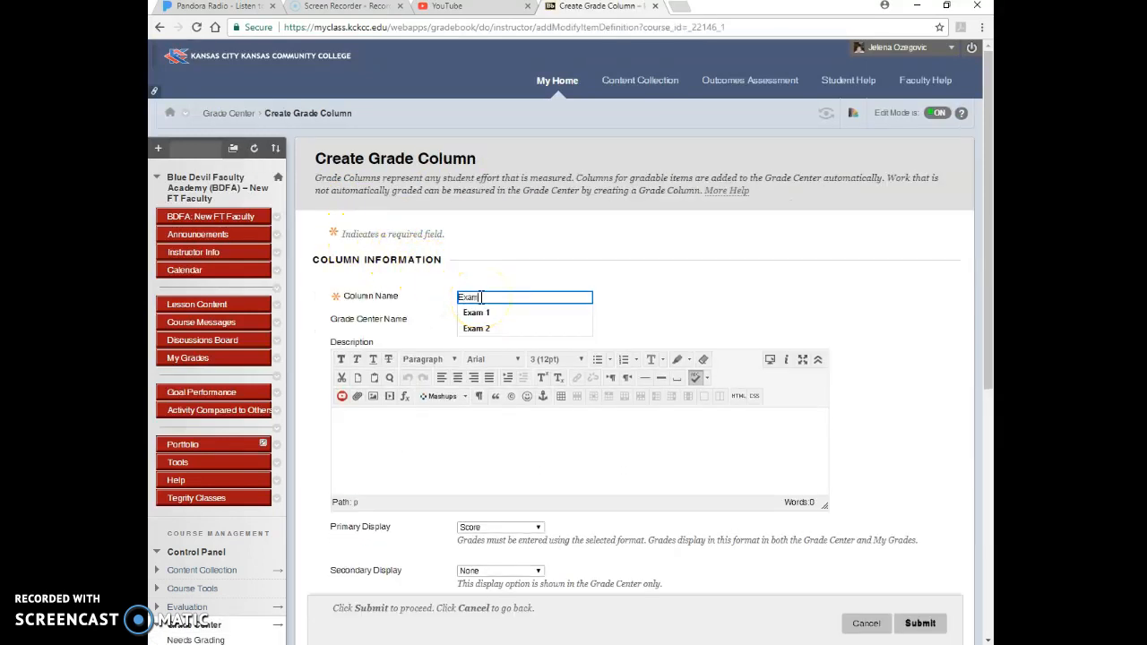
text( 1)
scroll(489, 323, down, 2)
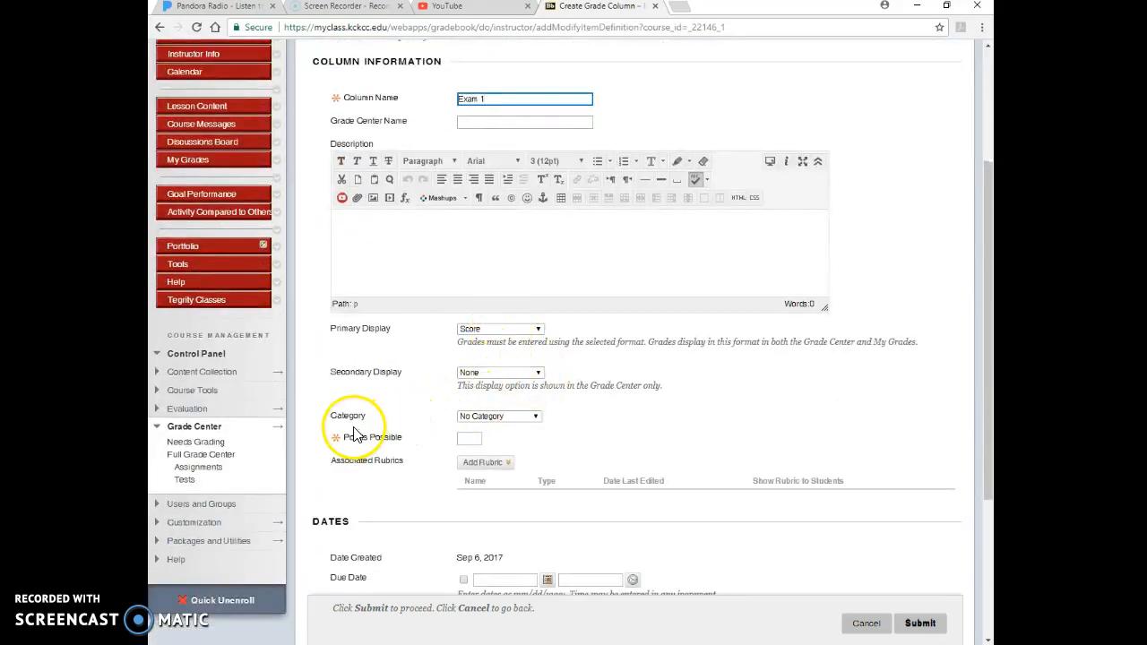
- Assign Exam 1 to the Test category with 50 points possible and submit the column
click(489, 419)
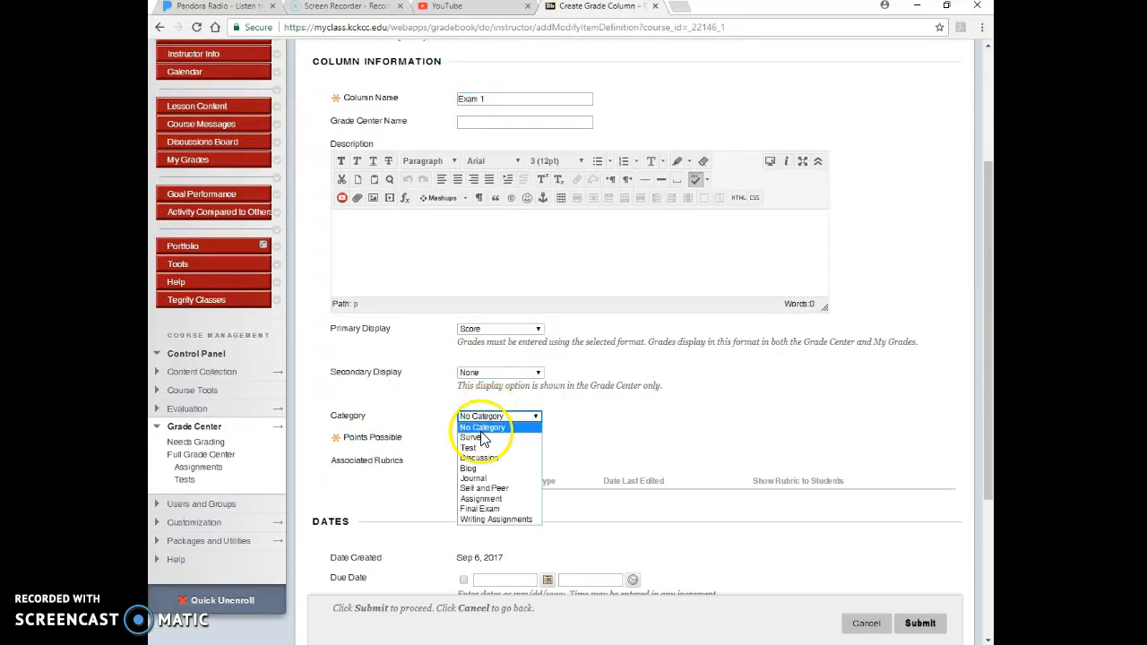
click(473, 449)
click(473, 438)
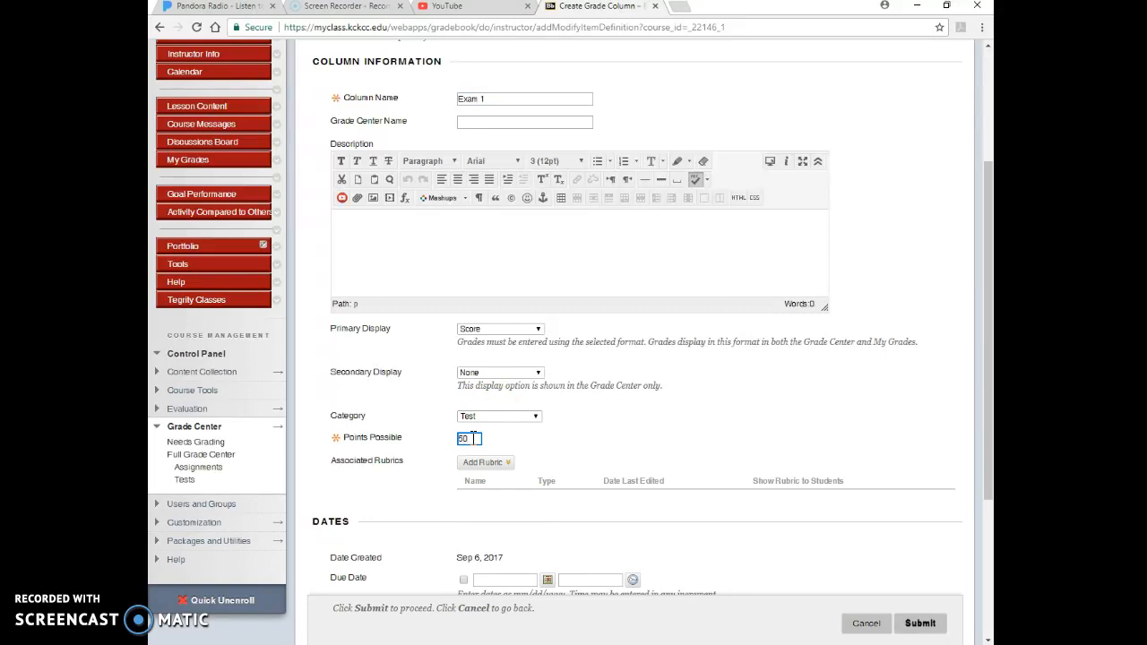
scroll(735, 415, down, 3)
click(927, 619)
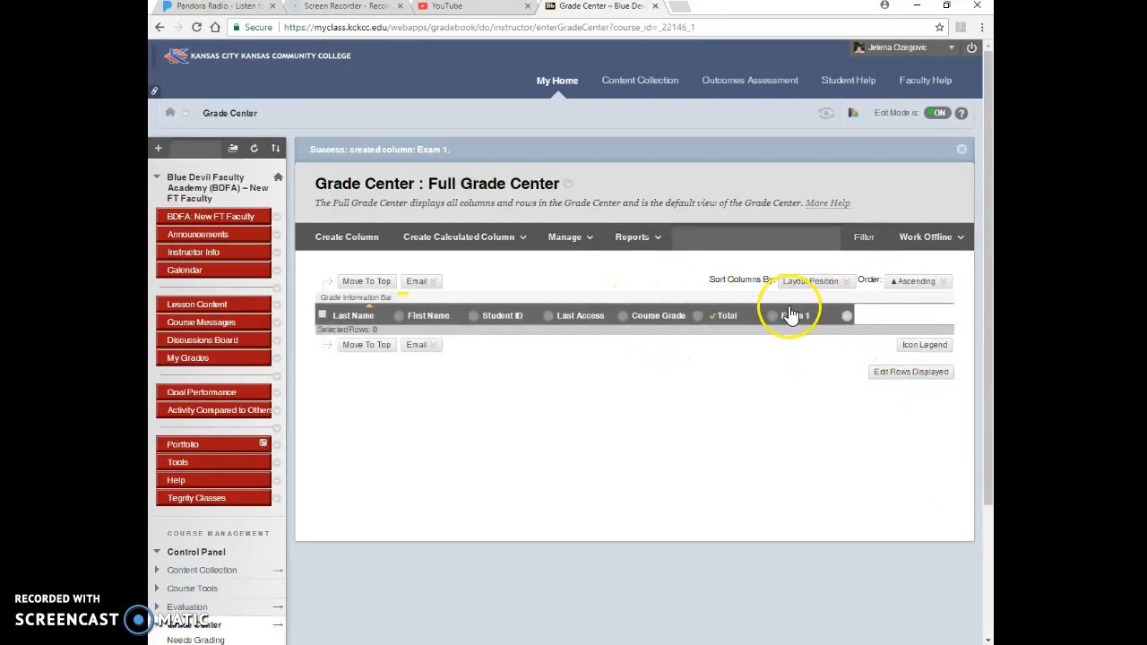
- Create a grade column named Exam 2 in the Test category with 45 points possible
click(355, 238)
click(506, 299)
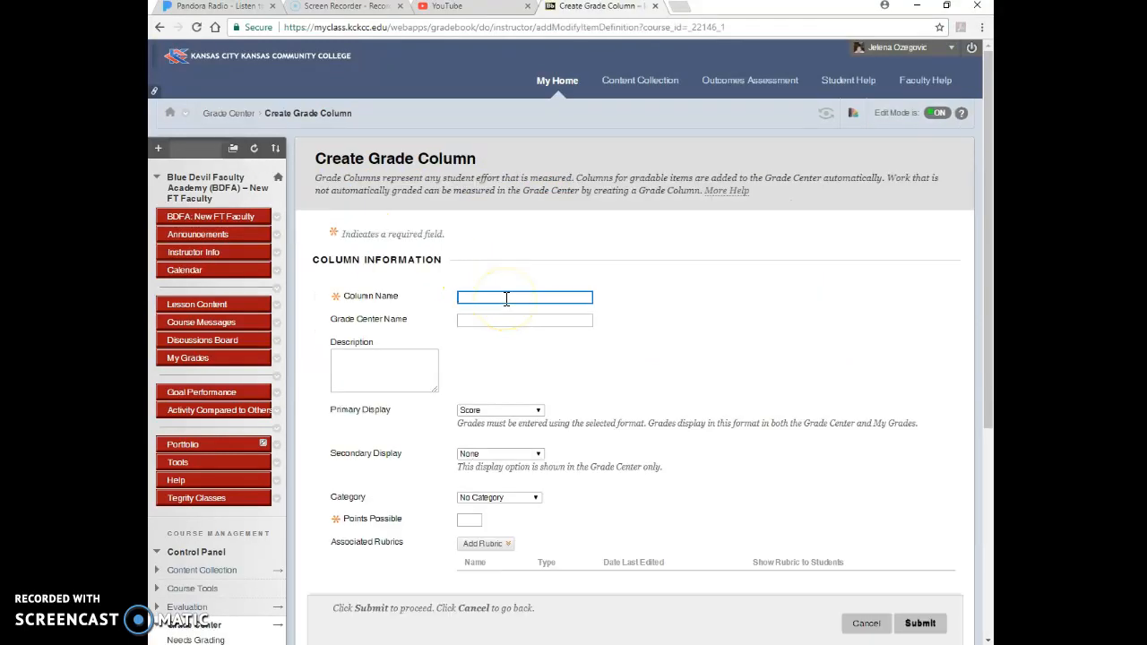
text(E)
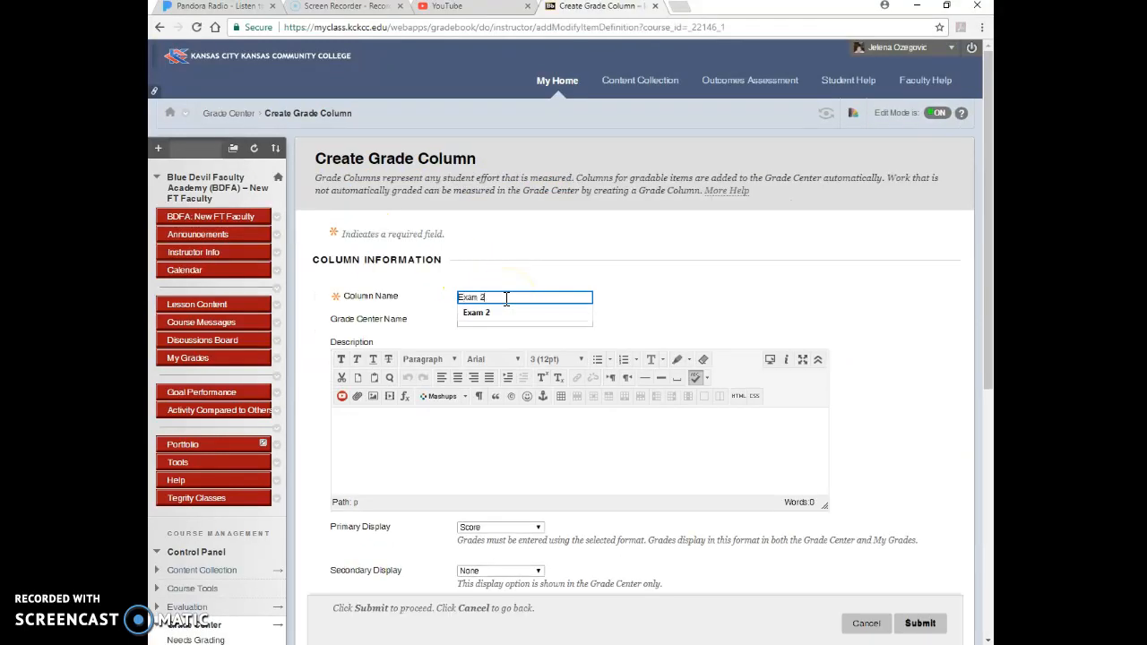
text(xam 2)
scroll(511, 309, down, 2)
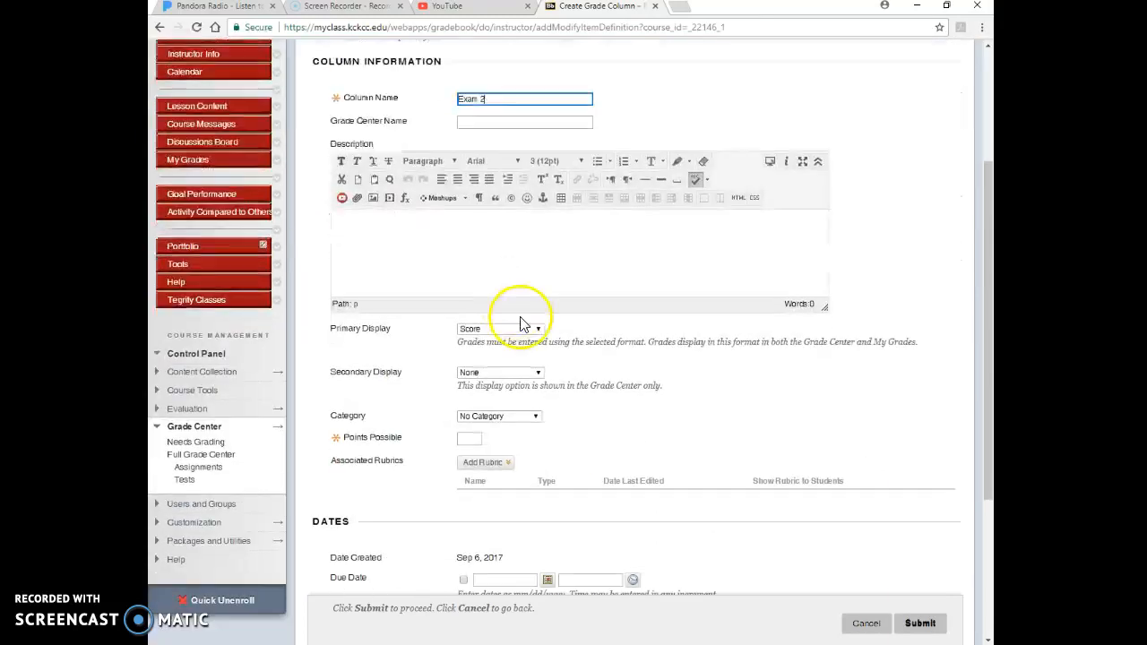
click(487, 417)
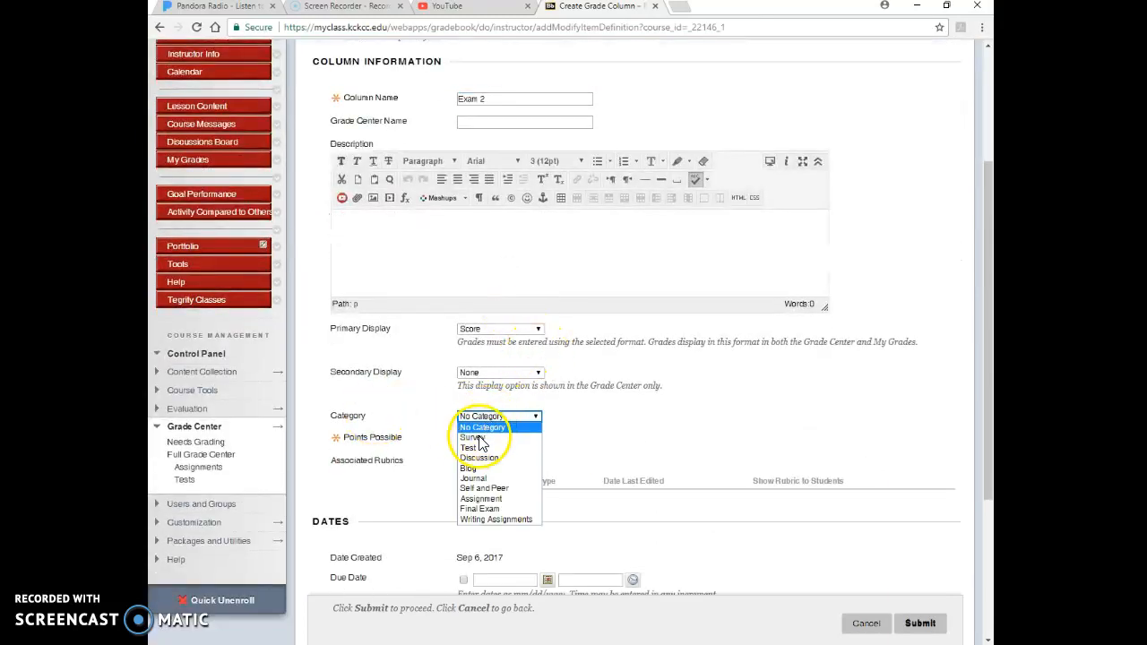
click(473, 449)
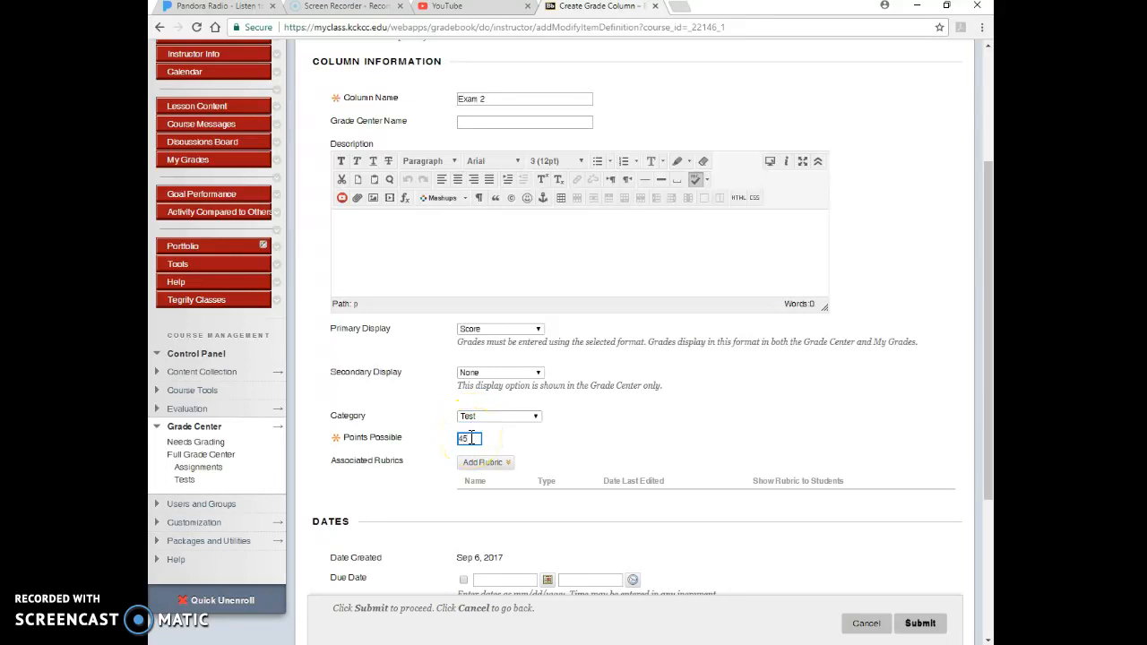
click(921, 624)
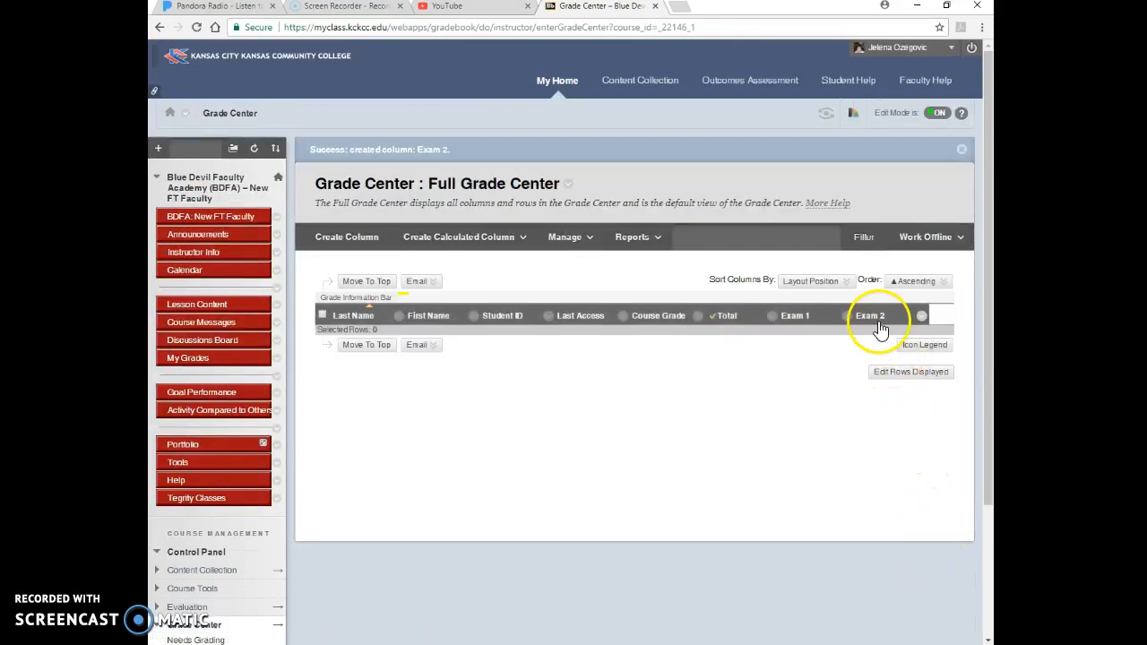
- Create a grade column named Paper 1 in the Writing Assignments category with 40 points possible and no rubric
click(351, 239)
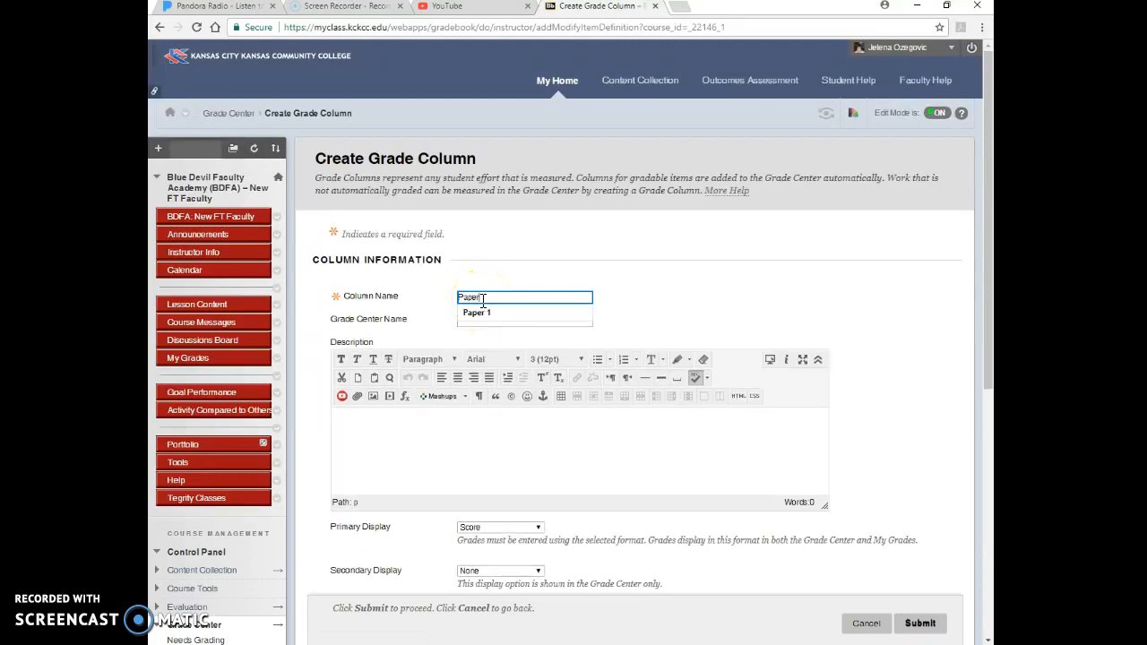
scroll(475, 296, down, 2)
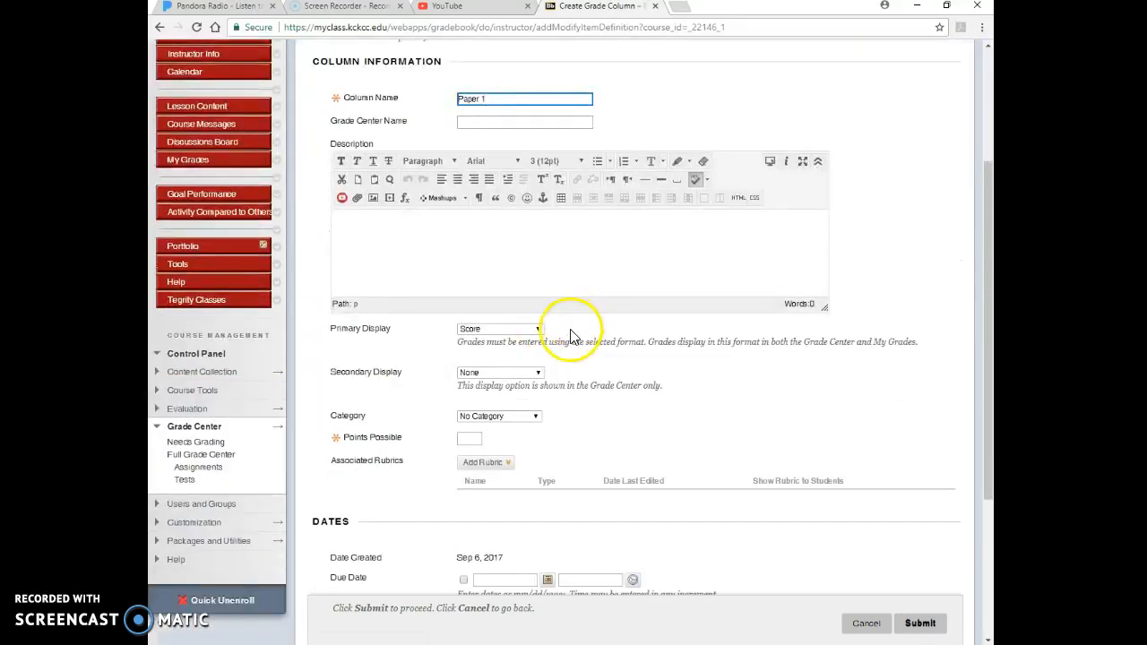
click(499, 417)
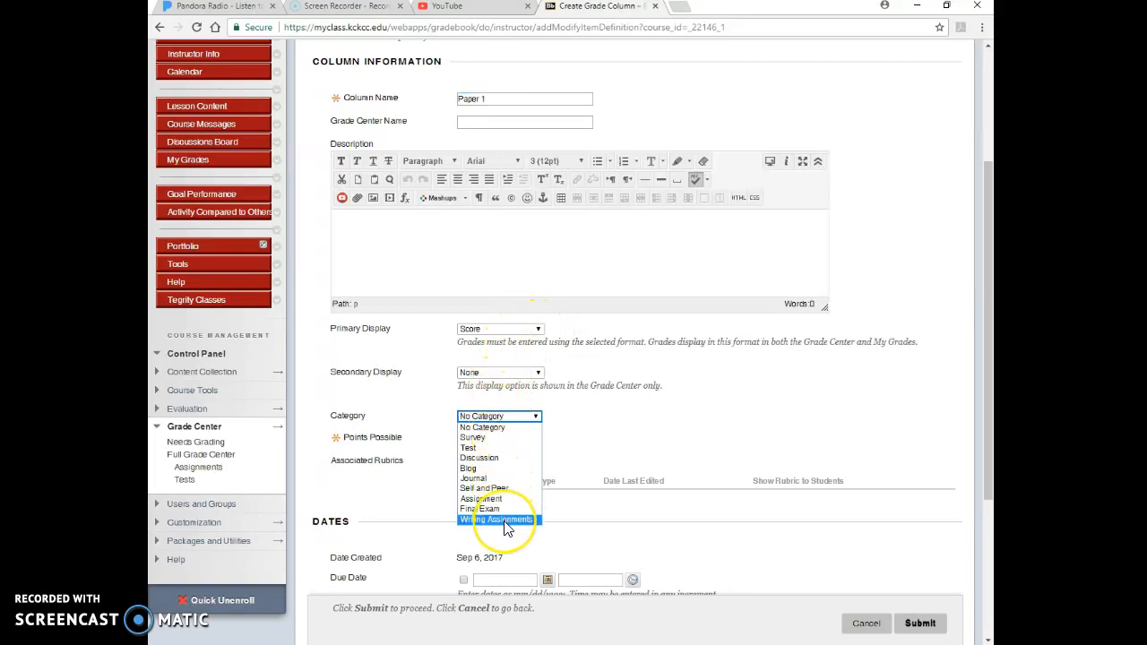
click(502, 520)
click(472, 439)
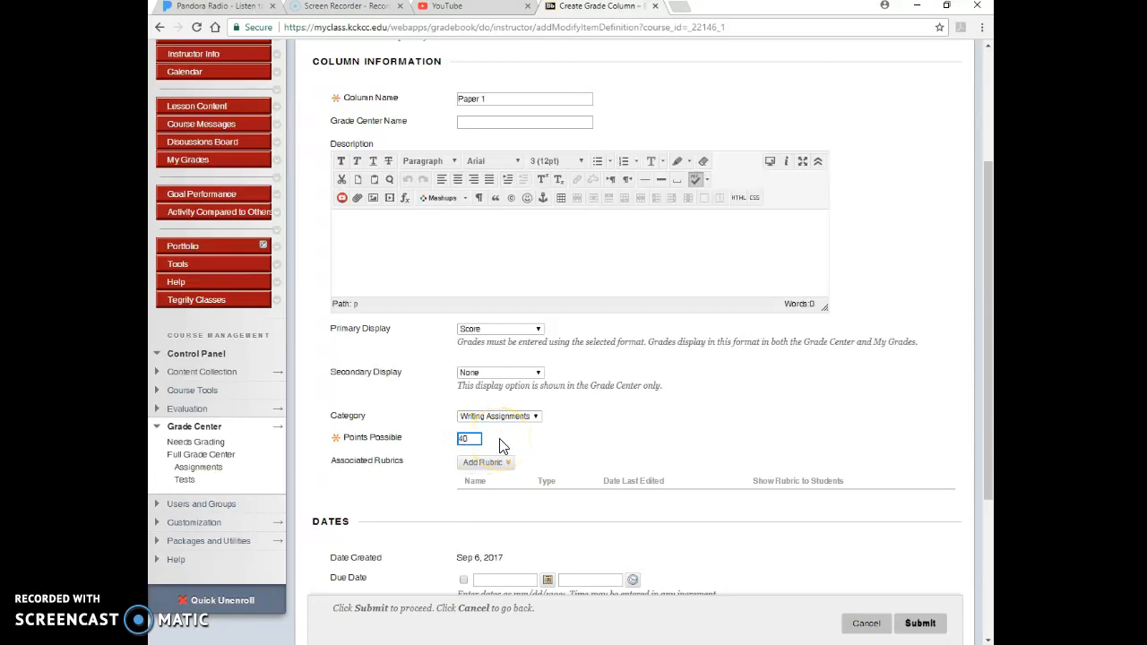
click(493, 461)
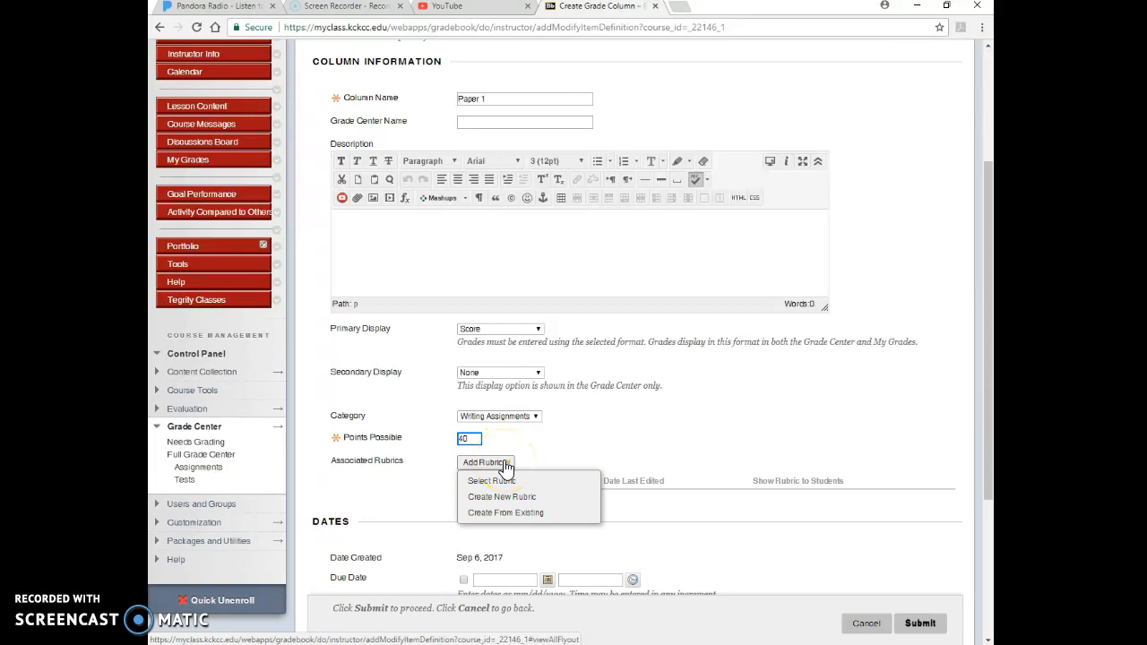
click(866, 544)
click(919, 623)
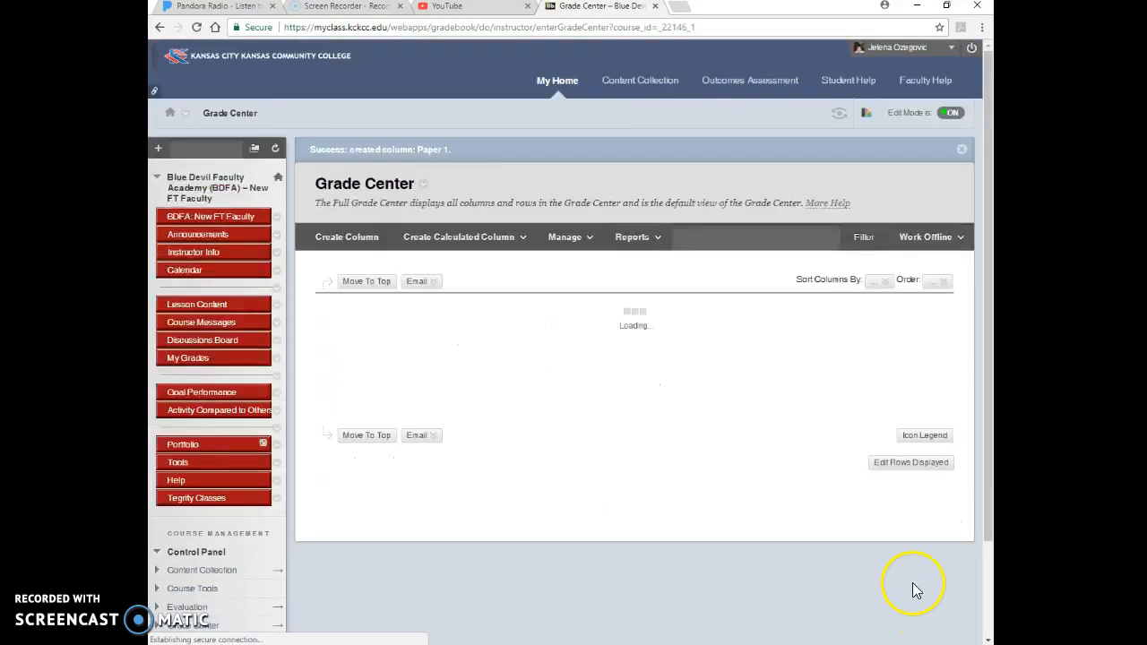